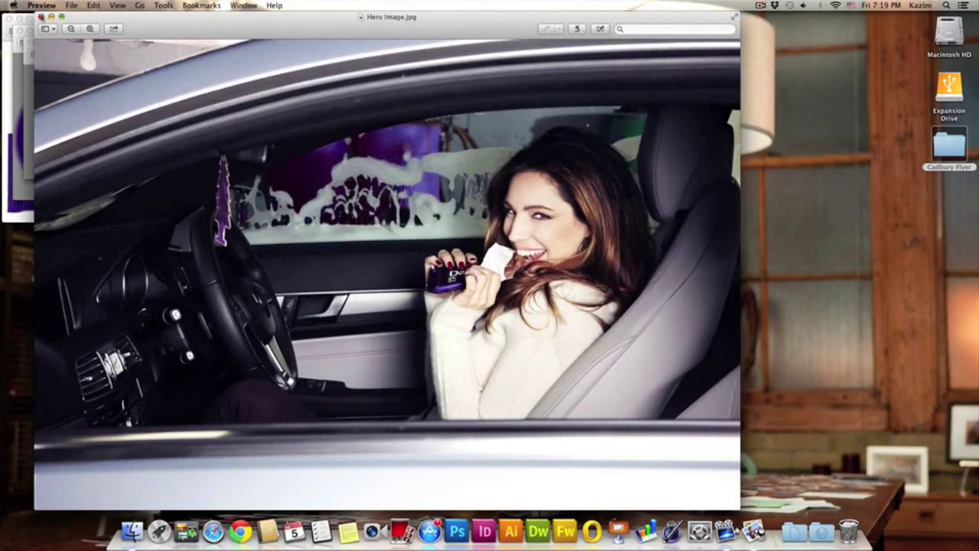
Close the open preview images and minimize the Cadbury Flyer folder window
click(41, 16)
click(28, 32)
click(19, 29)
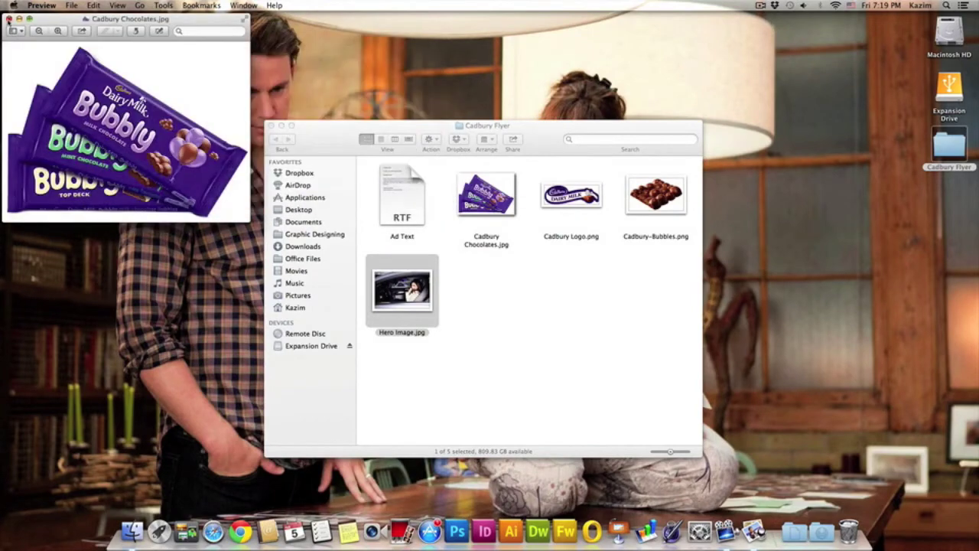
click(8, 18)
click(281, 126)
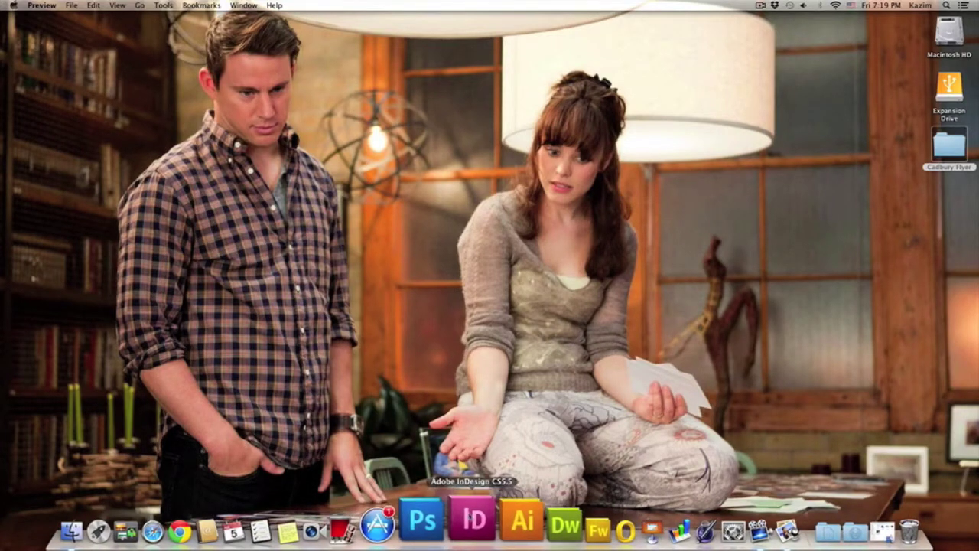
Start InDesign and create a one-page A4 portrait print document with facing pages turned off
click(488, 520)
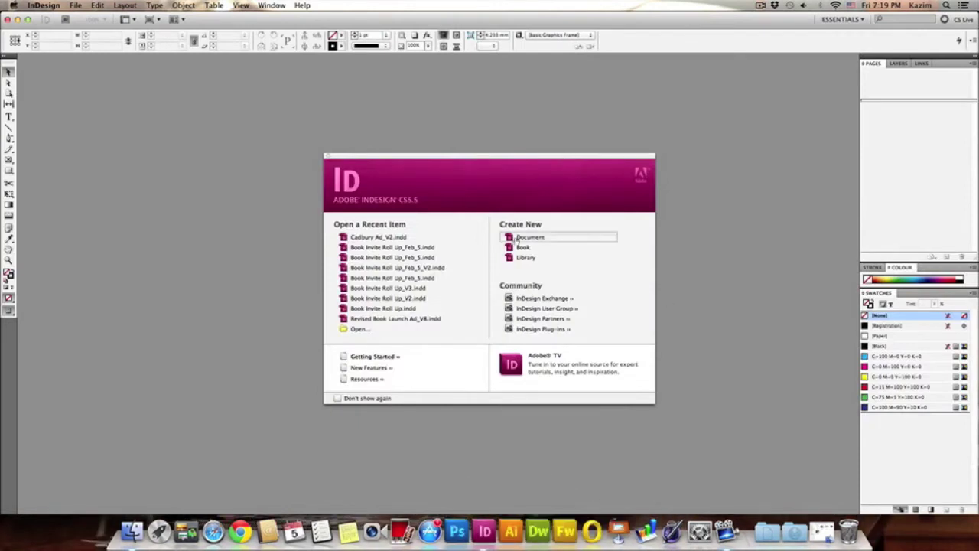
click(520, 240)
click(76, 6)
mouse_move(85, 17)
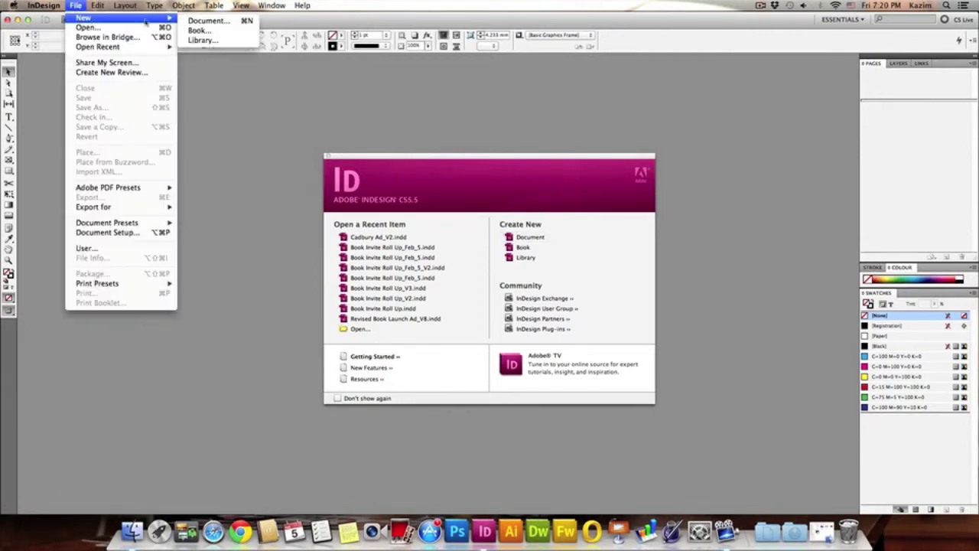
click(205, 21)
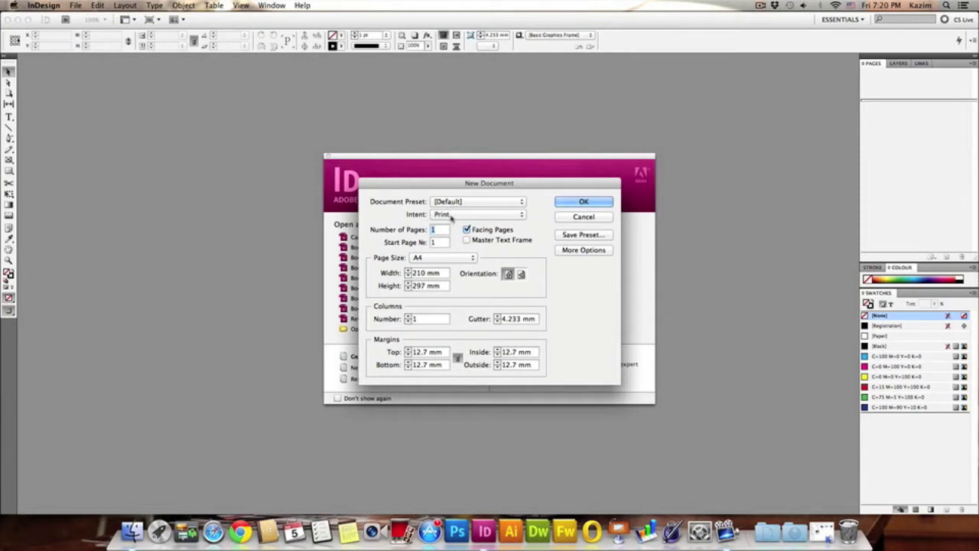
click(466, 230)
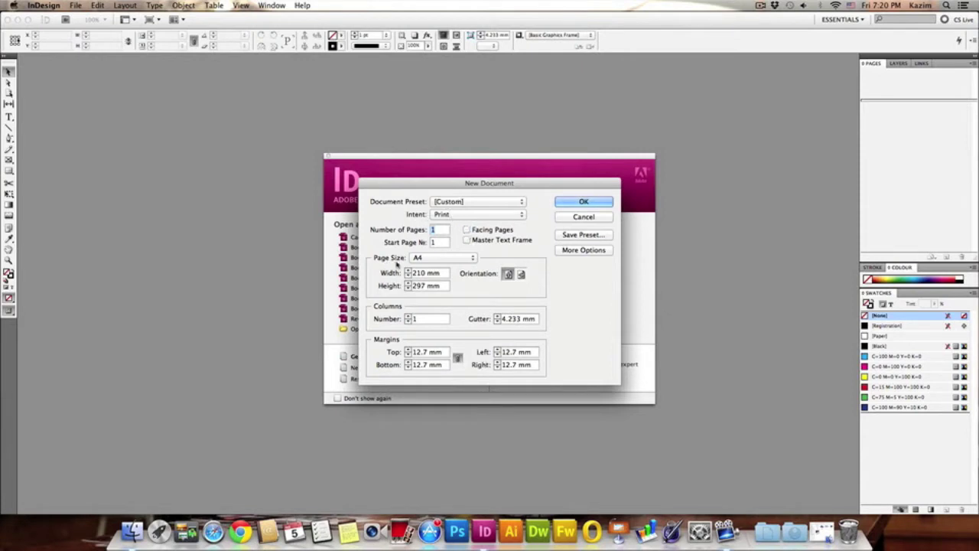
click(584, 202)
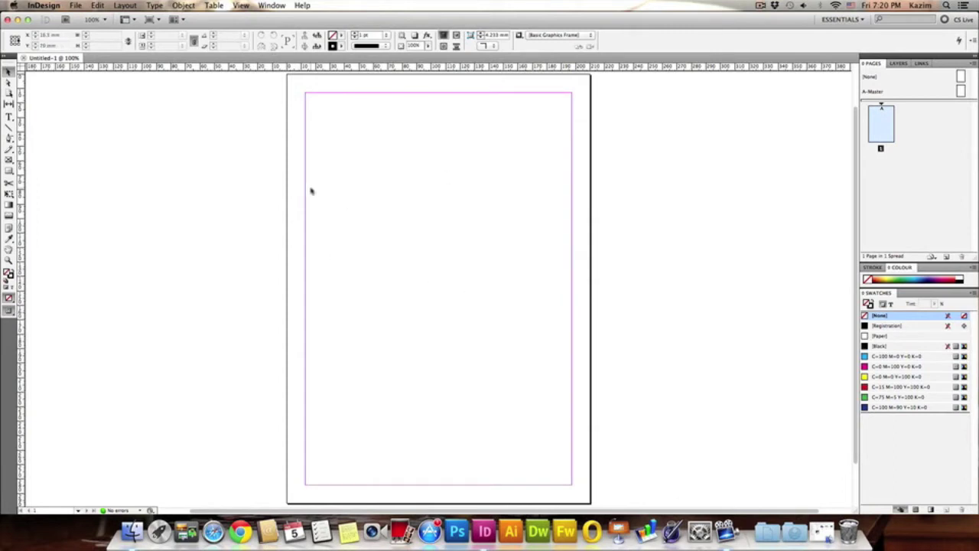
Place Hero Image.jpg from the Cadbury Flyer folder on the page, starting at the upper-left margin corner
click(76, 6)
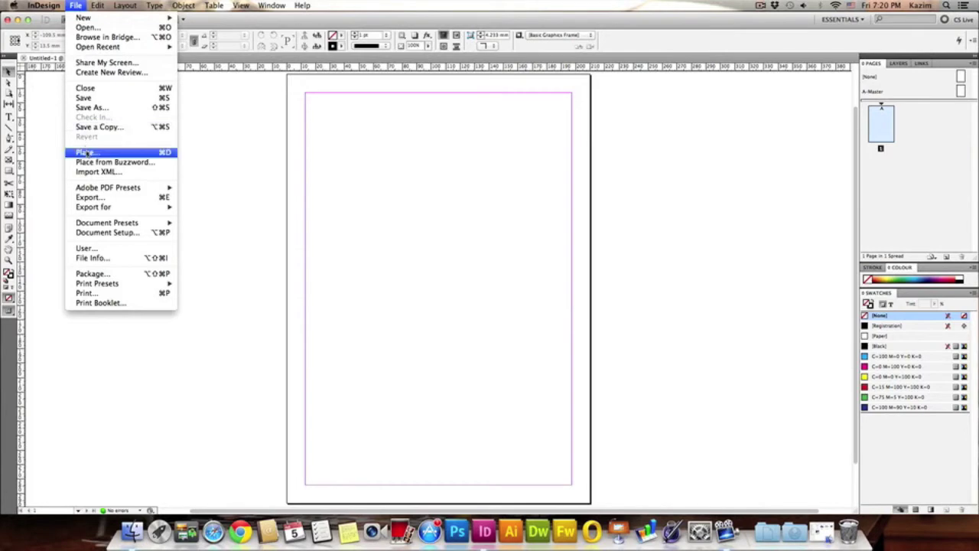
click(86, 153)
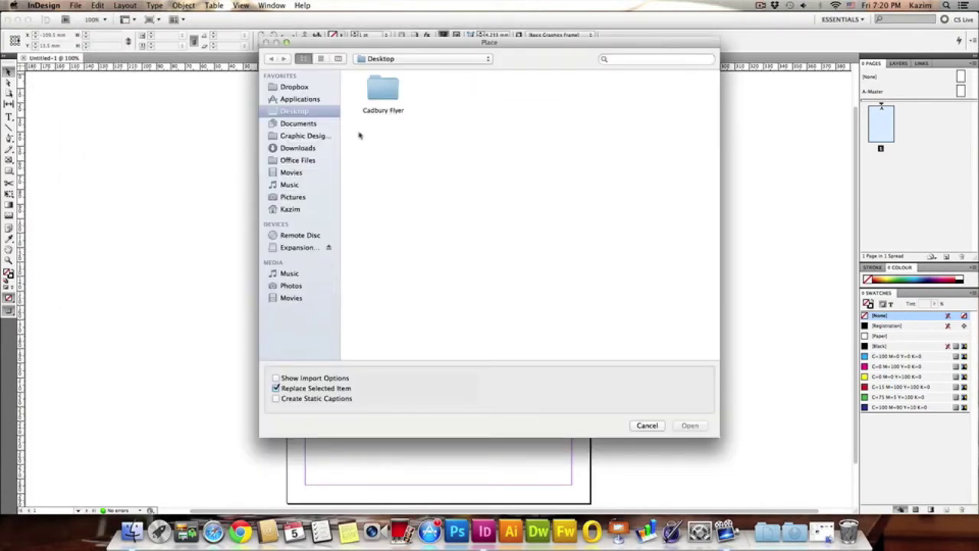
drag(357, 46, 341, 57)
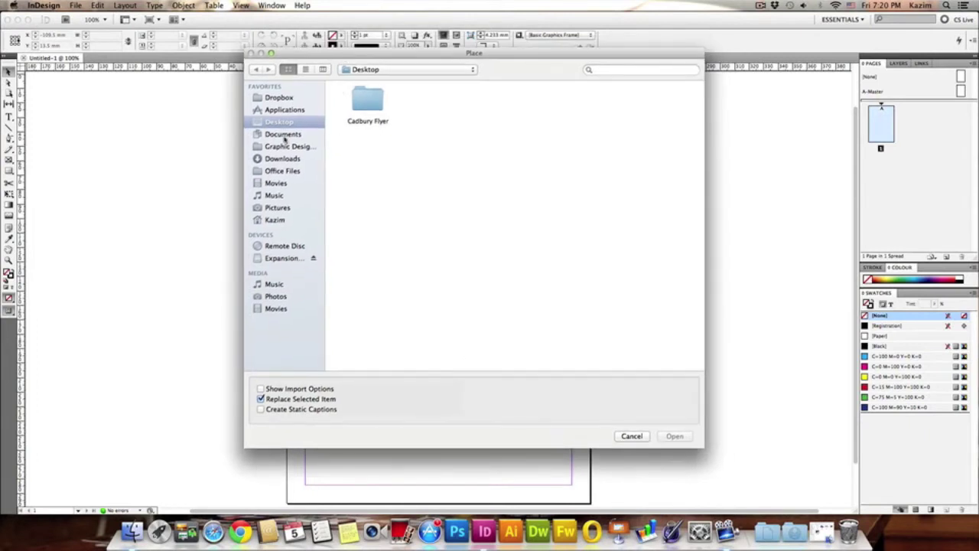
click(367, 99)
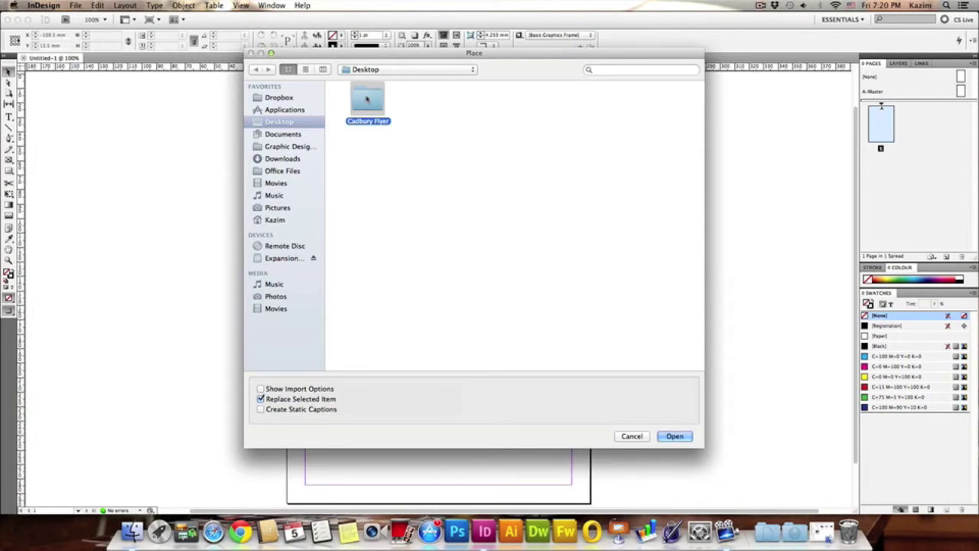
double_click(367, 100)
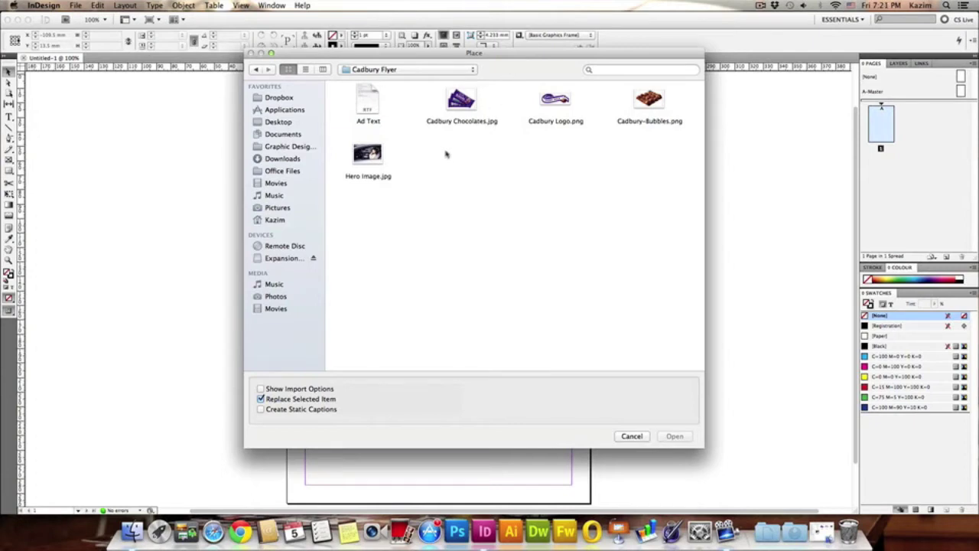
click(367, 155)
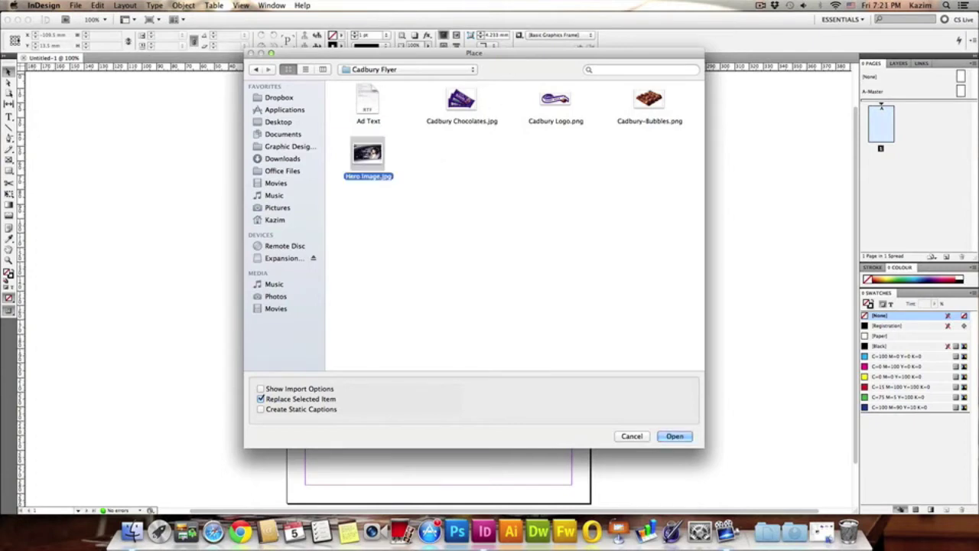
double_click(367, 155)
click(368, 153)
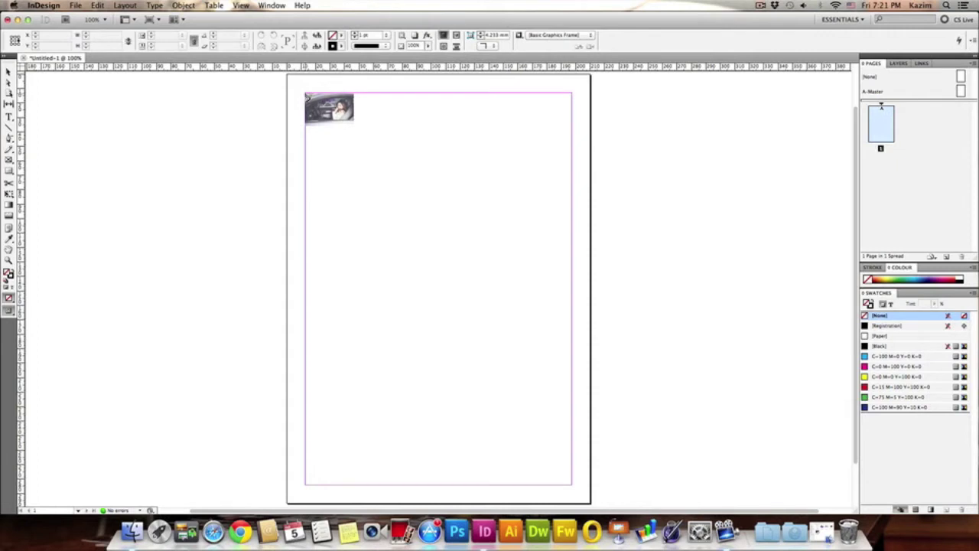
click(305, 94)
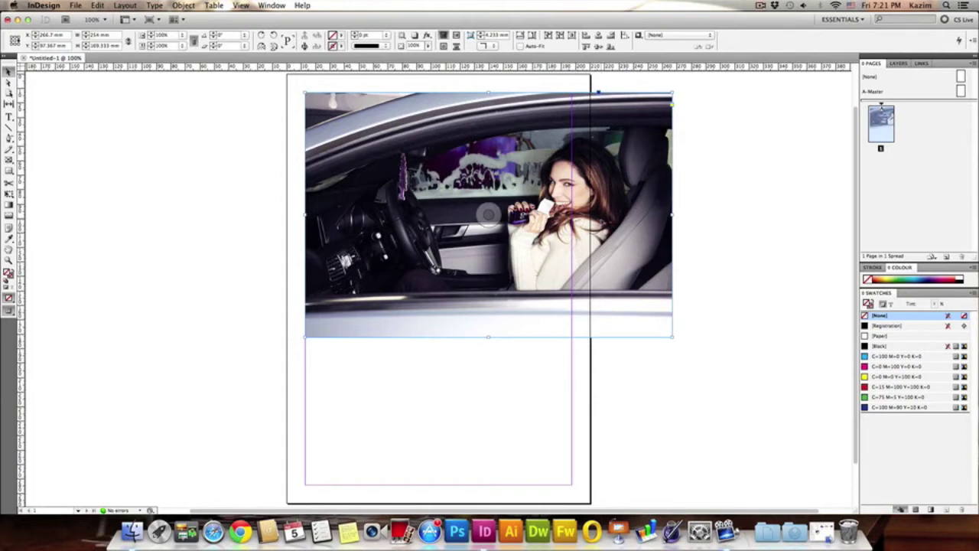
Move the hero image to the page's top edge and scale it proportionally to the page width, about 211 × 140 mm
scroll(489, 291, up, 2)
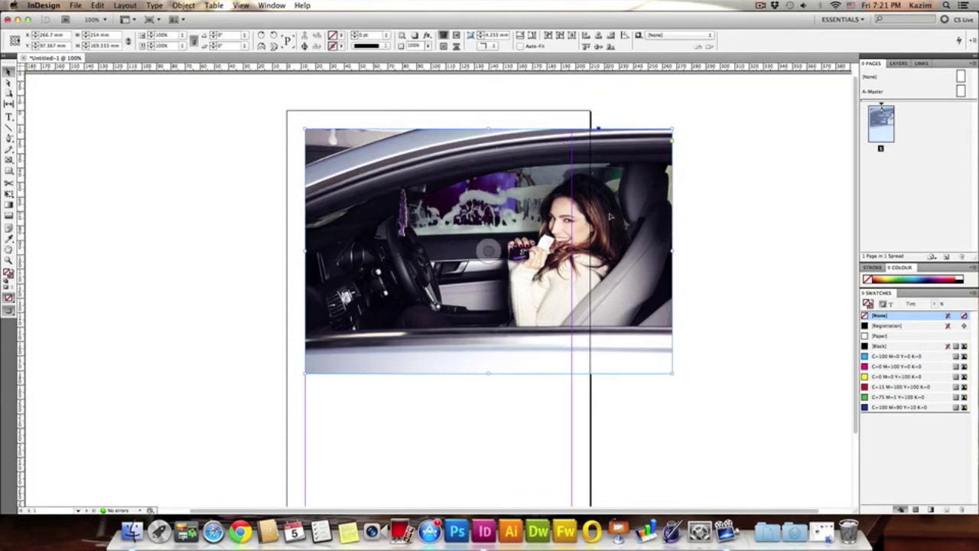
drag(612, 226, 567, 210)
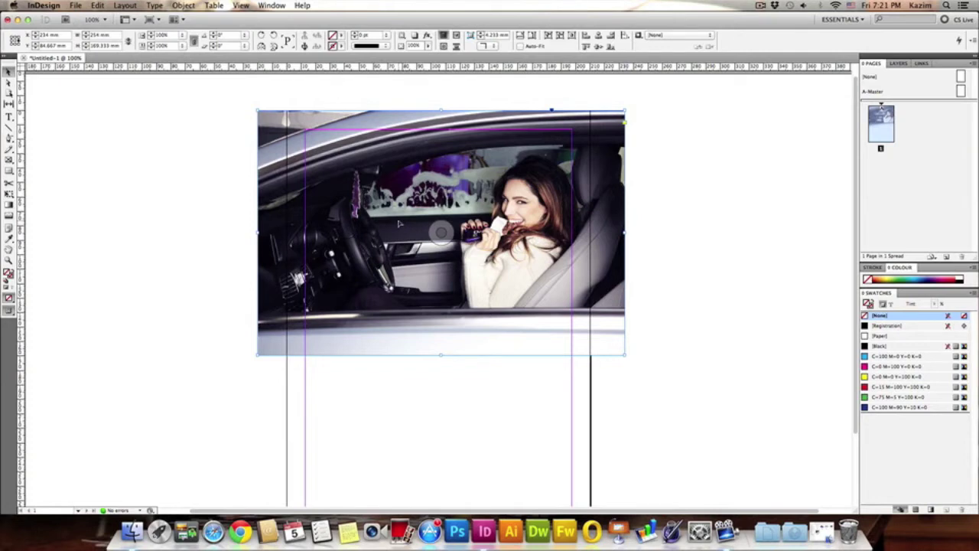
click(10, 194)
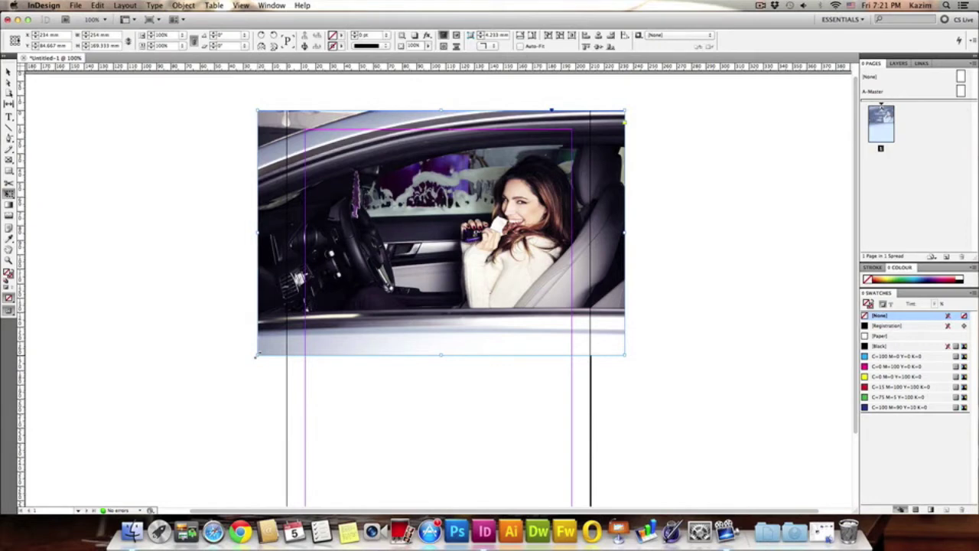
drag(256, 355, 286, 337)
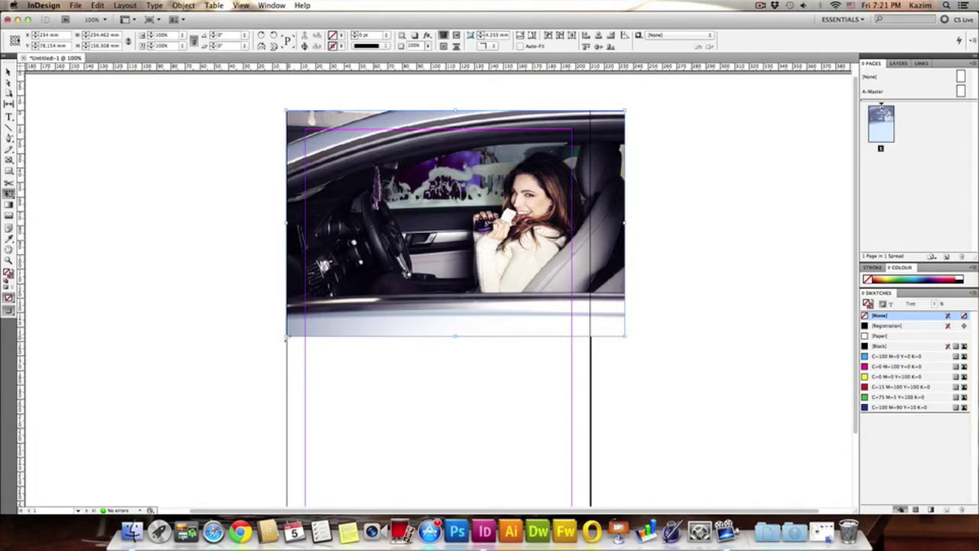
drag(626, 335, 584, 320)
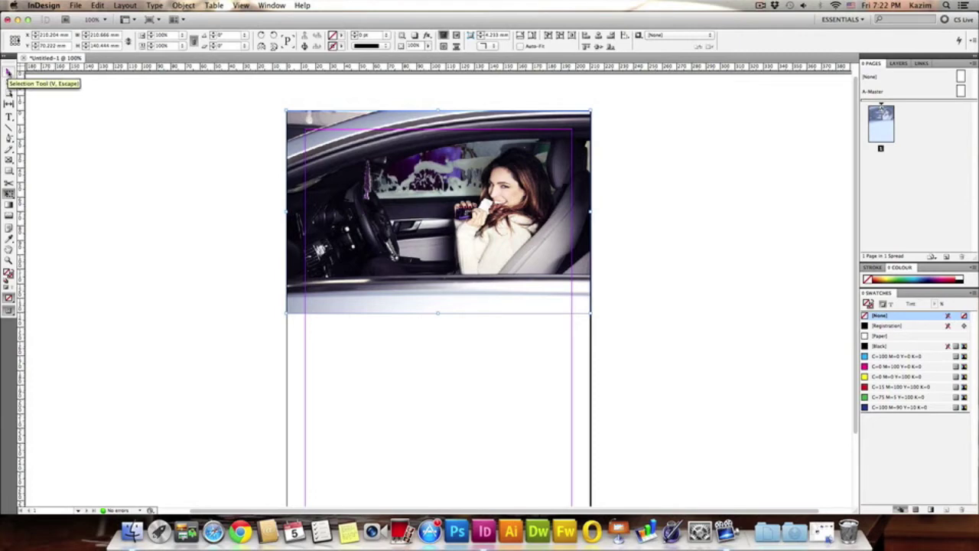
click(9, 71)
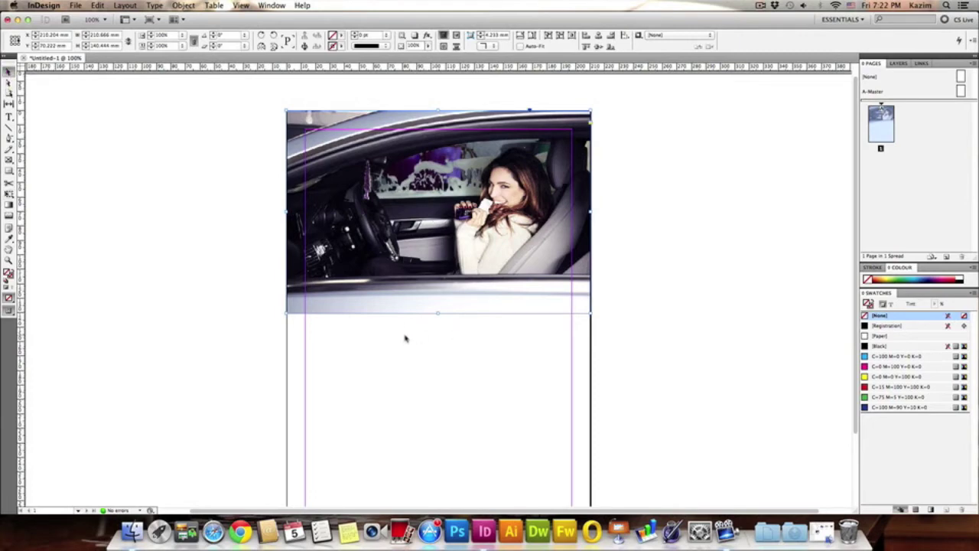
scroll(428, 321, down, 3)
scroll(444, 309, up, 2)
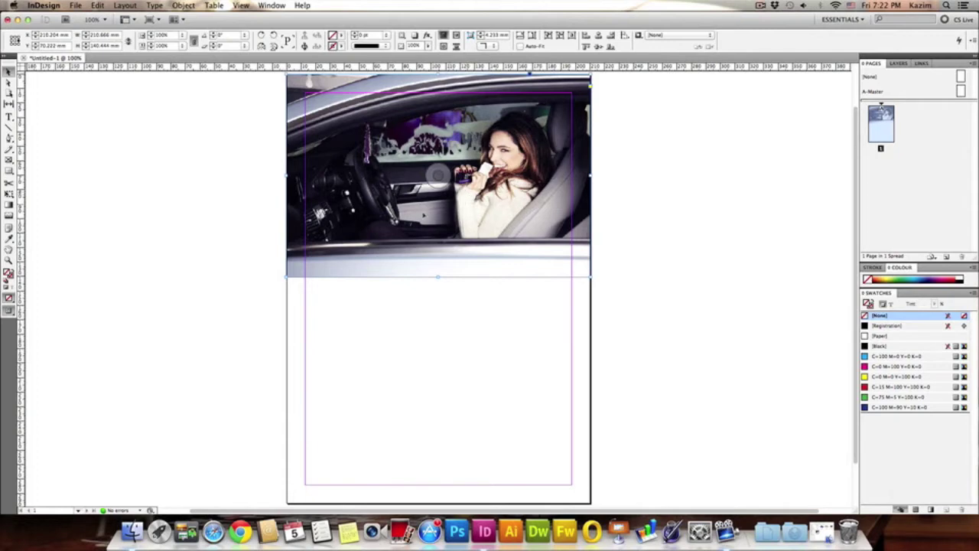
click(407, 328)
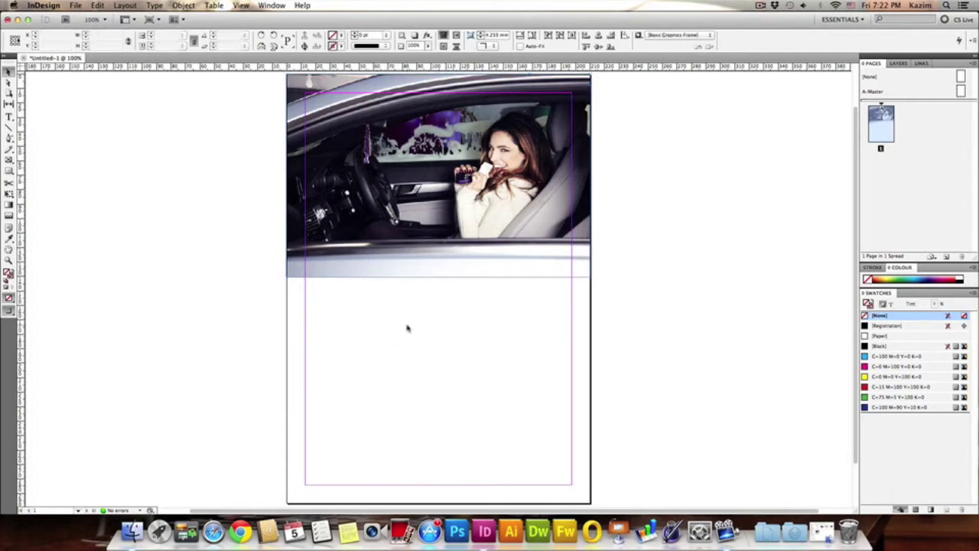
Place Cadbury Chocolates.jpg, Cadbury Logo.png and Cadbury-Bubbles.png below the hero image in one import
click(75, 6)
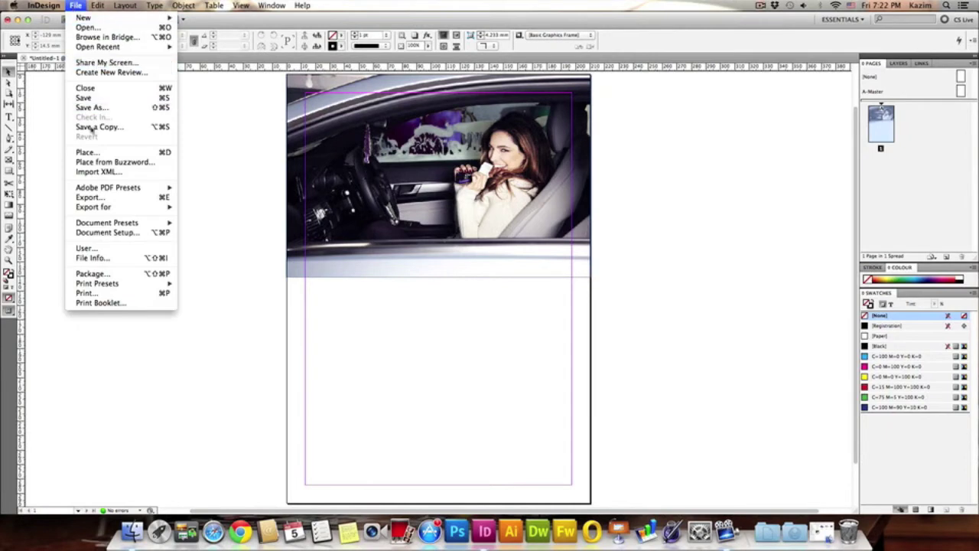
click(82, 155)
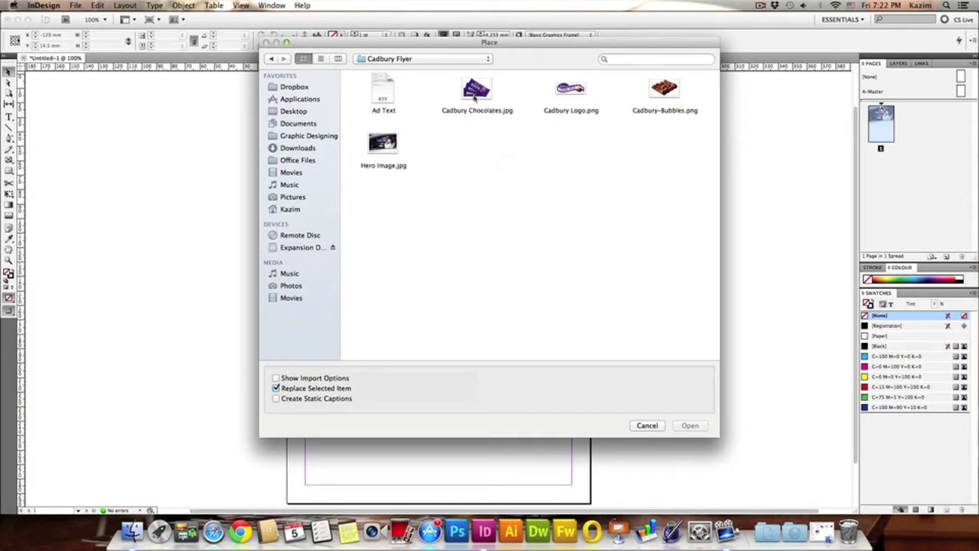
drag(468, 121, 678, 90)
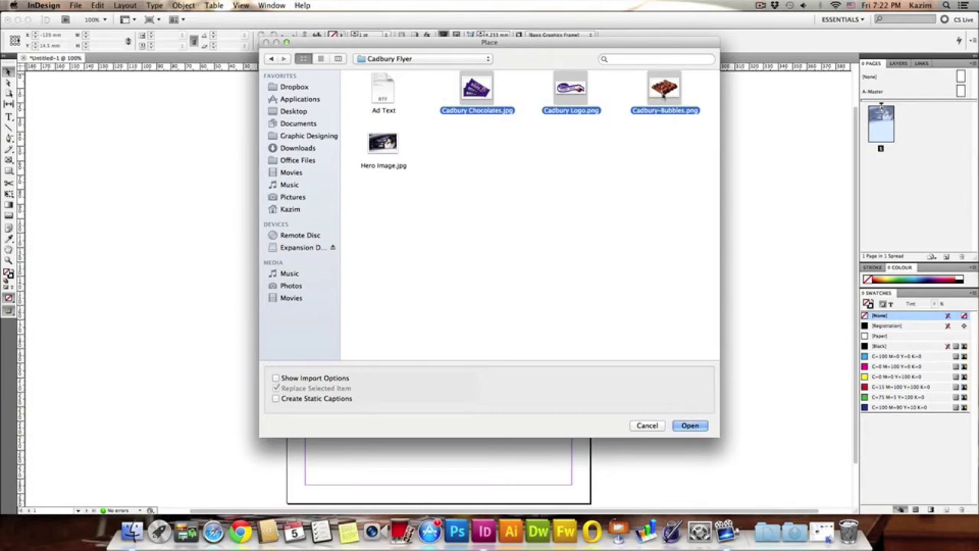
click(690, 425)
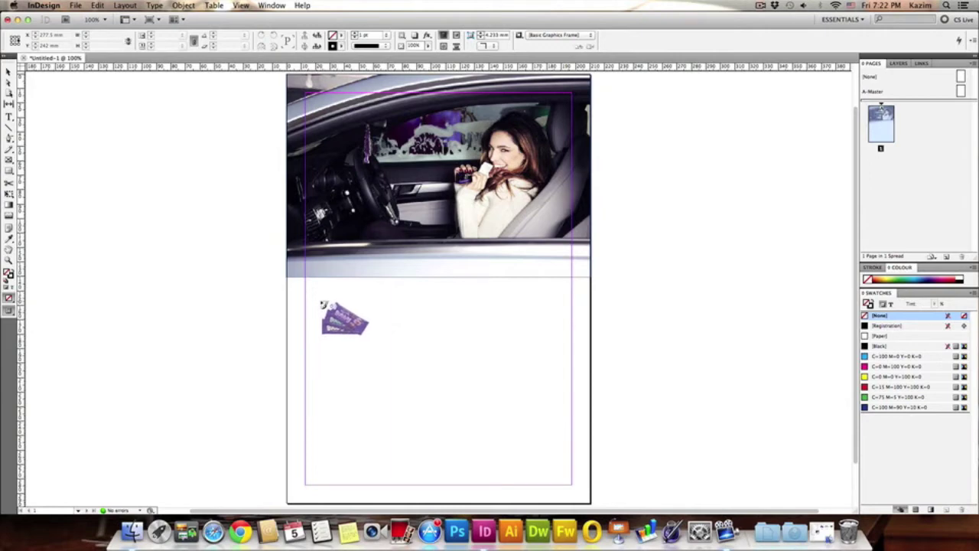
scroll(325, 306, down, 3)
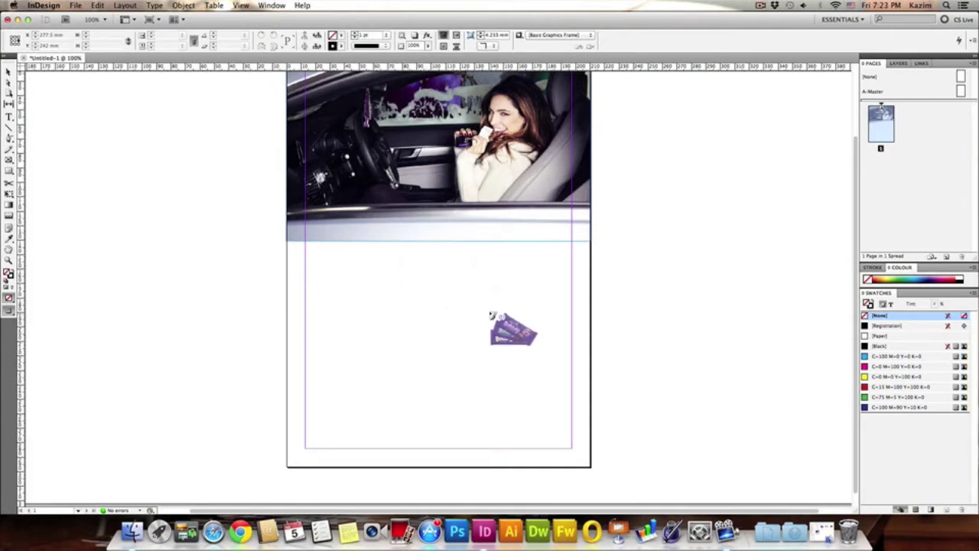
click(484, 270)
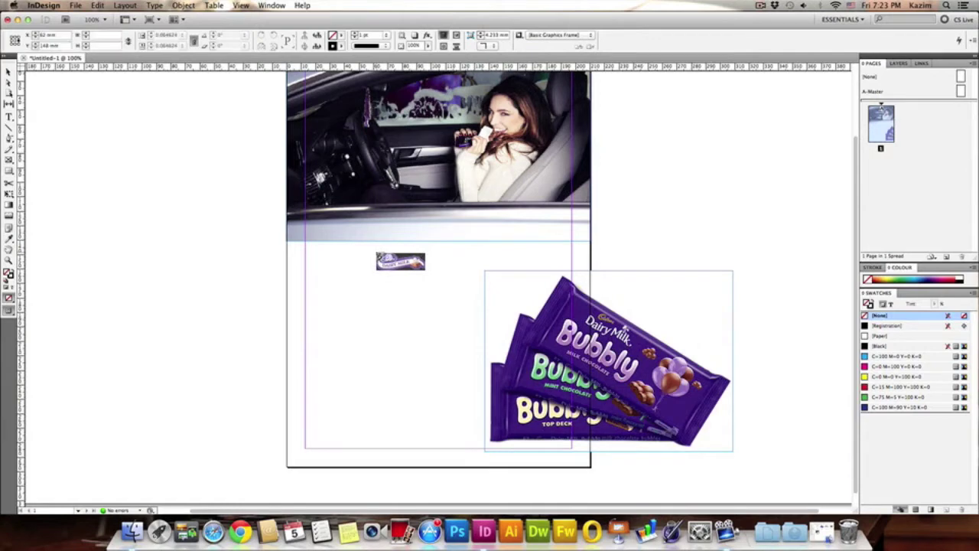
click(376, 253)
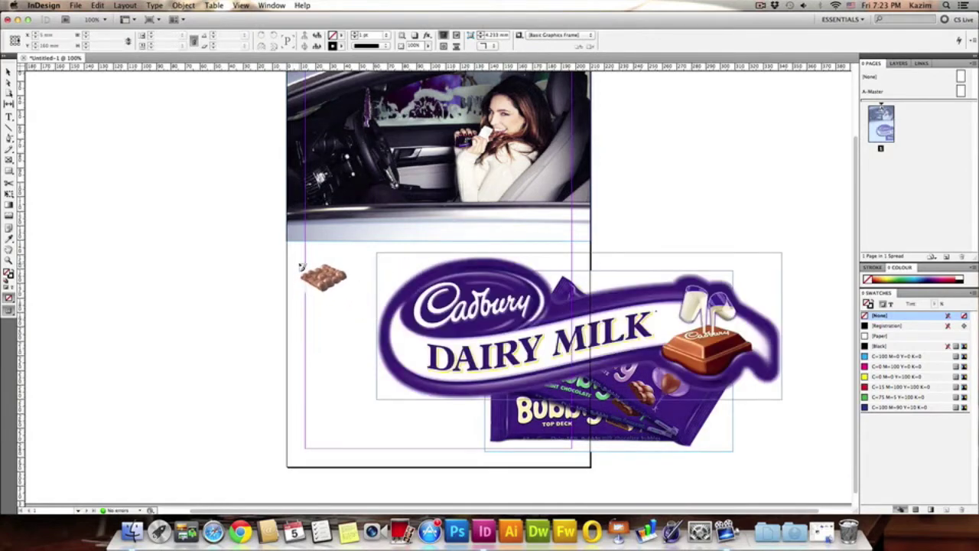
click(295, 266)
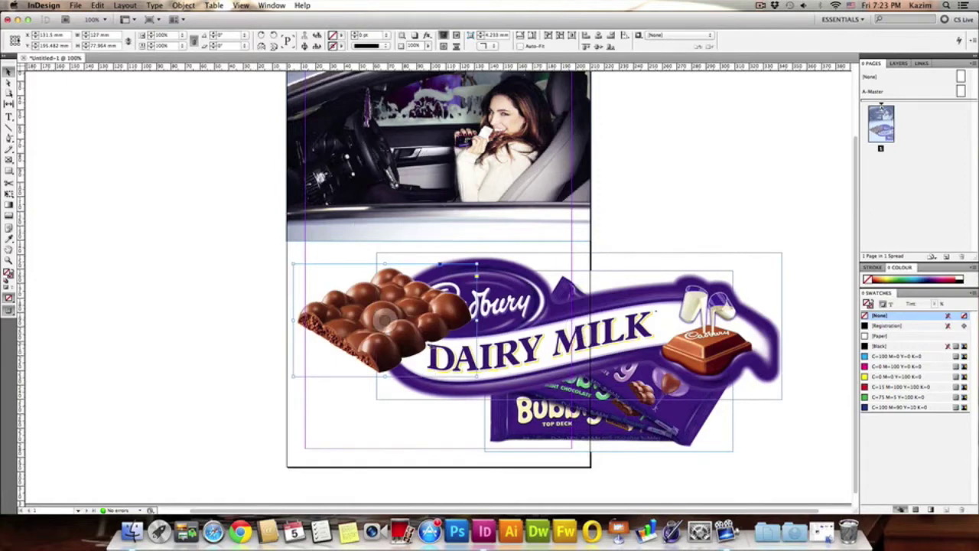
Move the bubbles chocolate image onto the pasteboard left of the page and reposition the Cadbury Dairy Milk logo across the page's lower part
scroll(428, 343, up, 2)
scroll(428, 342, down, 2)
drag(436, 331, 220, 328)
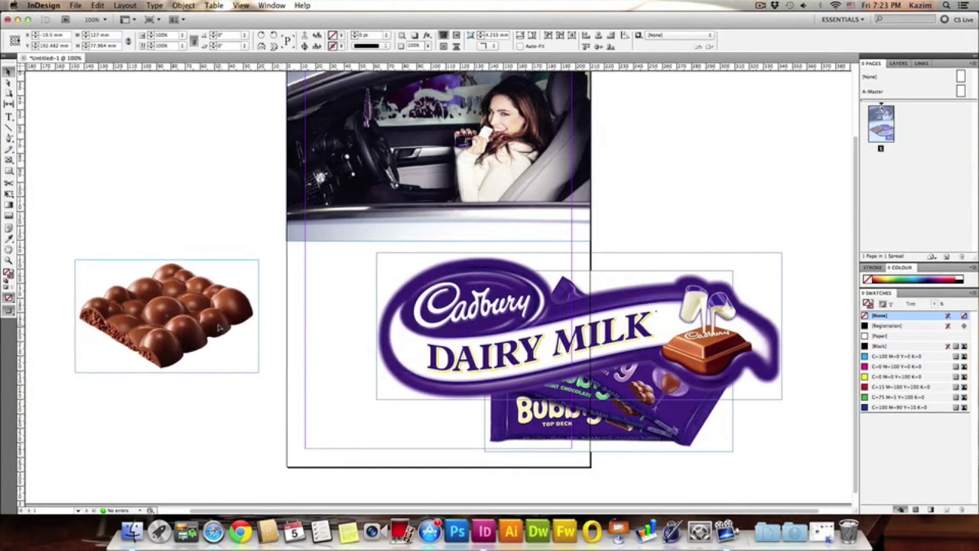
drag(659, 320, 306, 186)
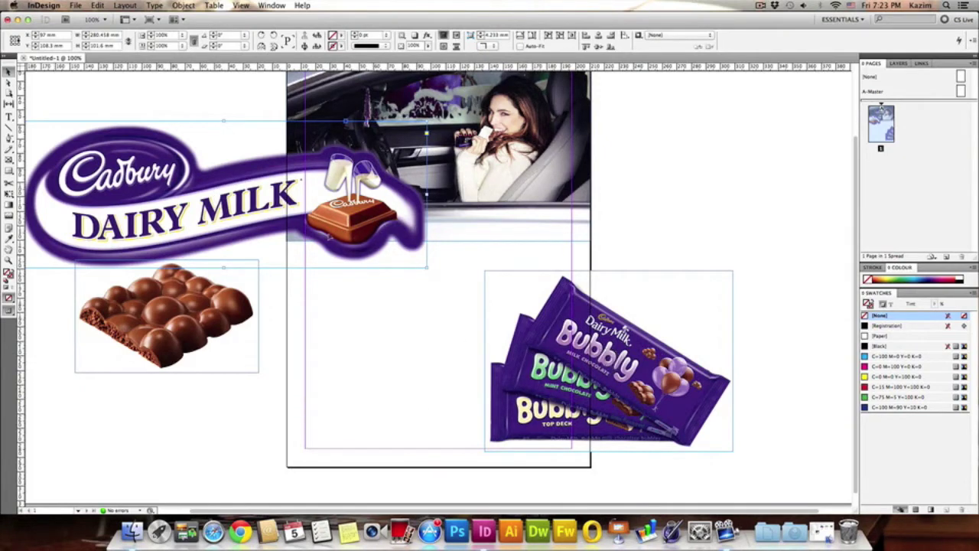
drag(297, 199, 539, 381)
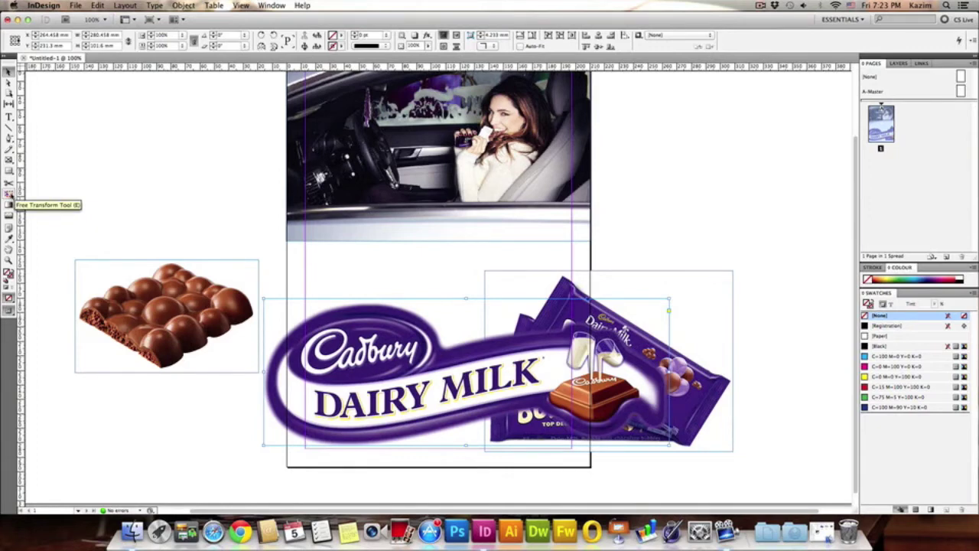
Scale the Cadbury Dairy Milk logo proportionally to about 99 × 36 mm and place it at the page's lower-left margin corner
click(8, 195)
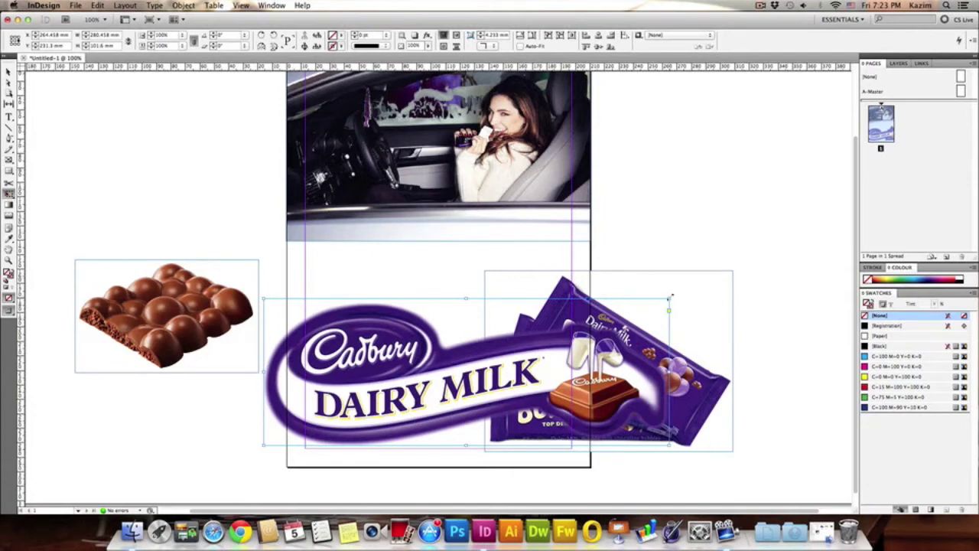
drag(671, 297, 395, 370)
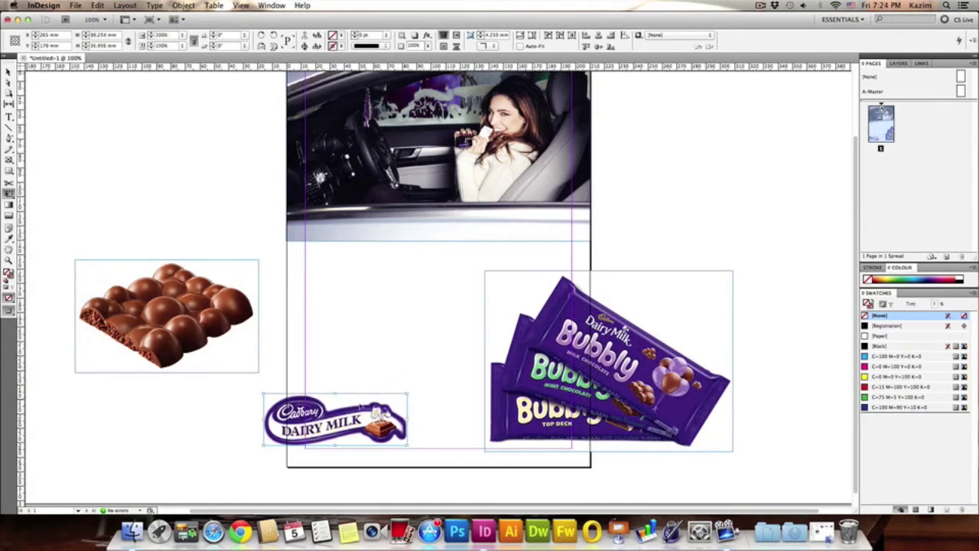
drag(338, 422, 378, 425)
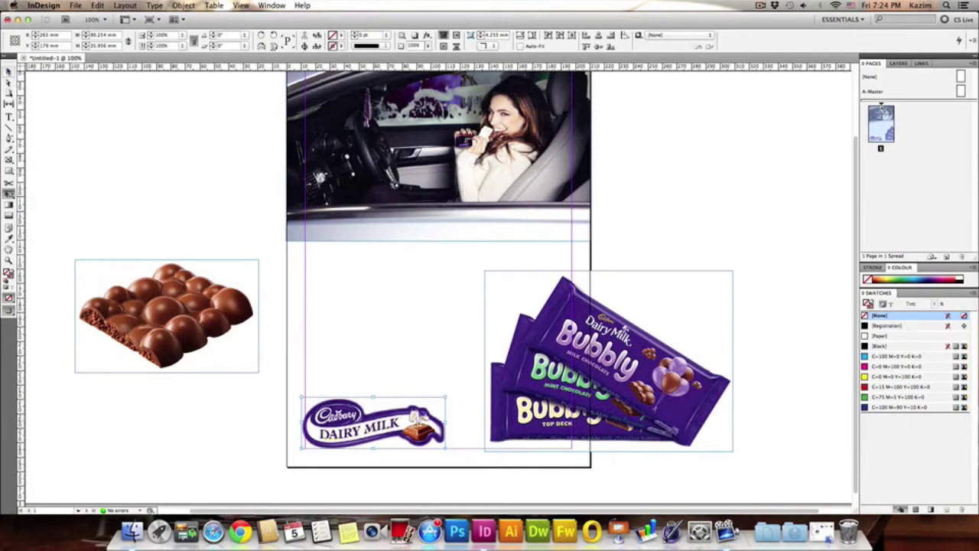
click(8, 70)
click(398, 306)
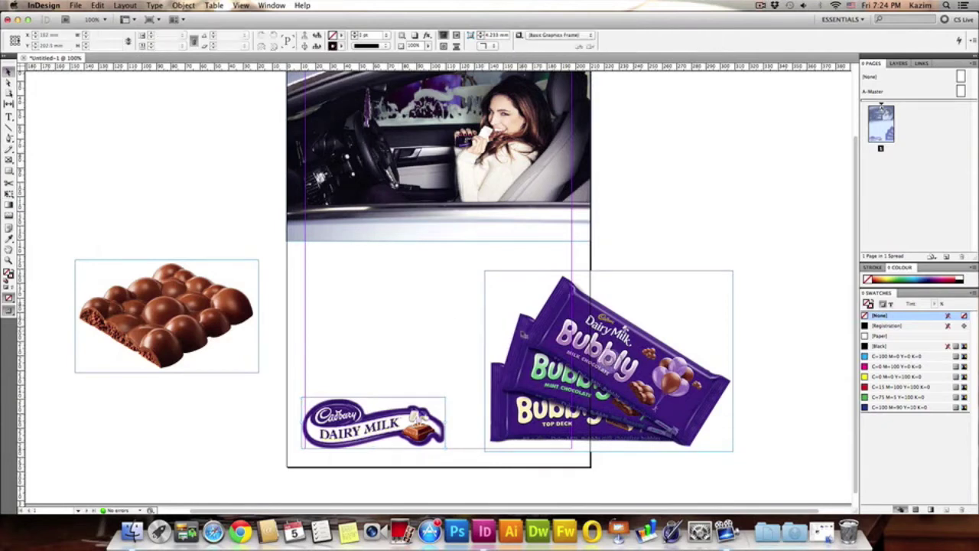
Scale the Bubbly chocolate bars image proportionally to about 82 × 60 mm and place it at the page's lower-right margin corner
click(609, 360)
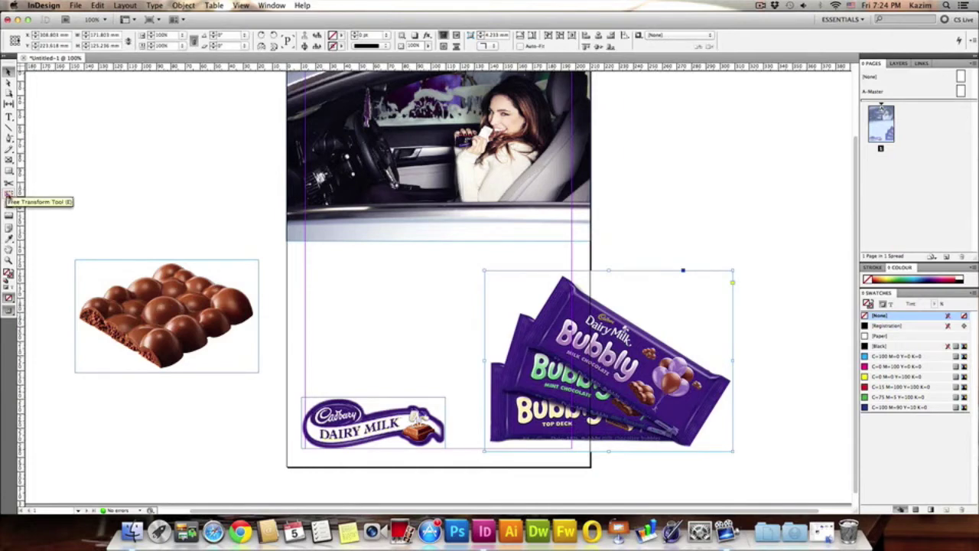
click(9, 194)
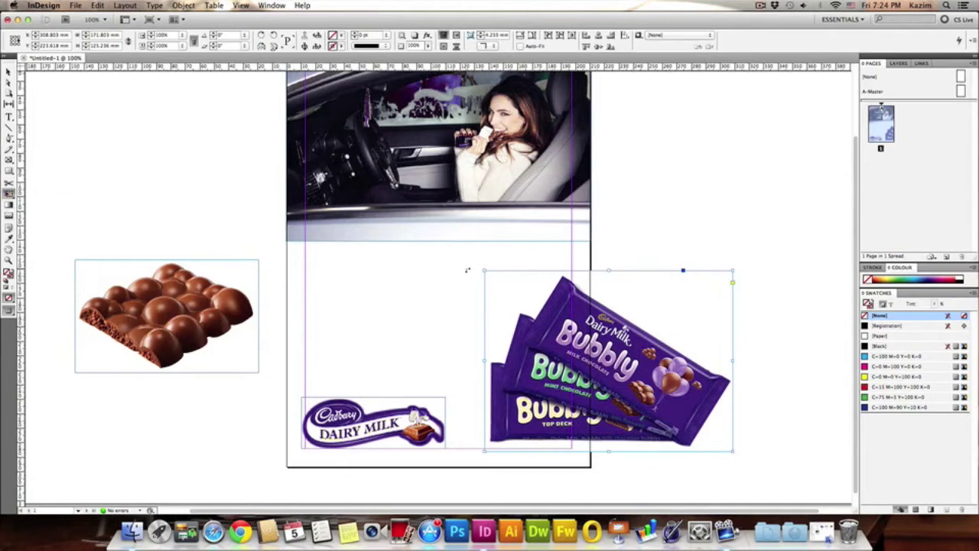
drag(482, 269, 488, 383)
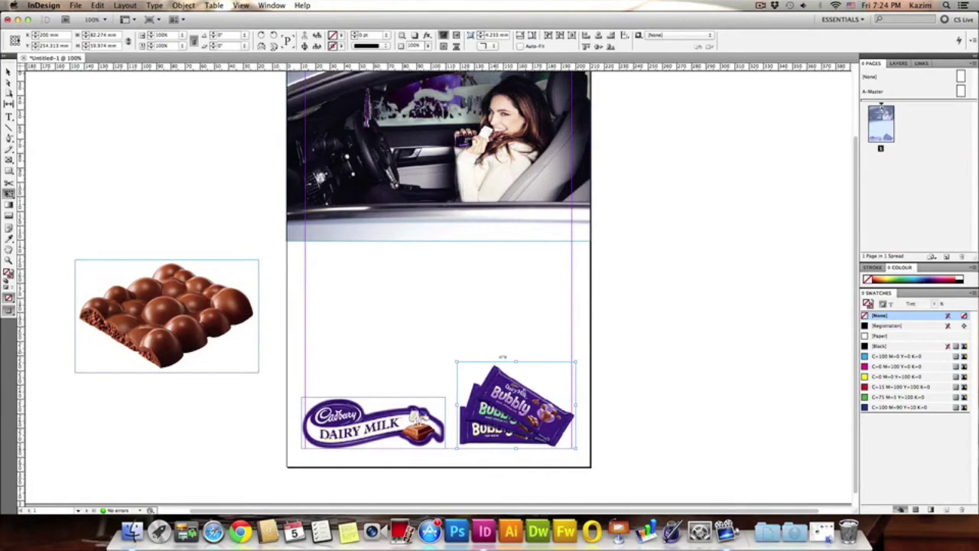
Scale the bubbles chocolate image proportionally to about 69 × 42 mm and place it above the logo against the left margin
click(8, 71)
drag(193, 304, 258, 290)
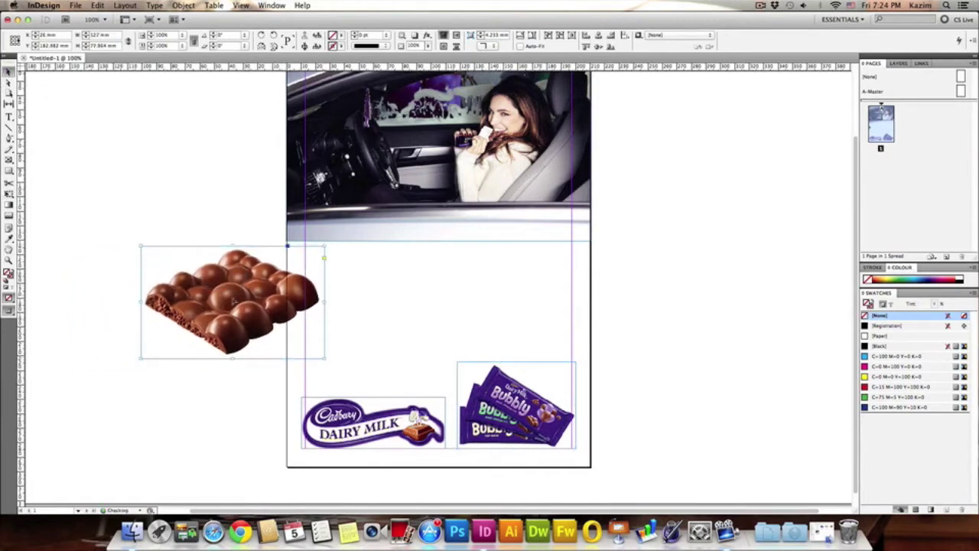
click(9, 194)
drag(140, 246, 230, 288)
drag(275, 327, 356, 357)
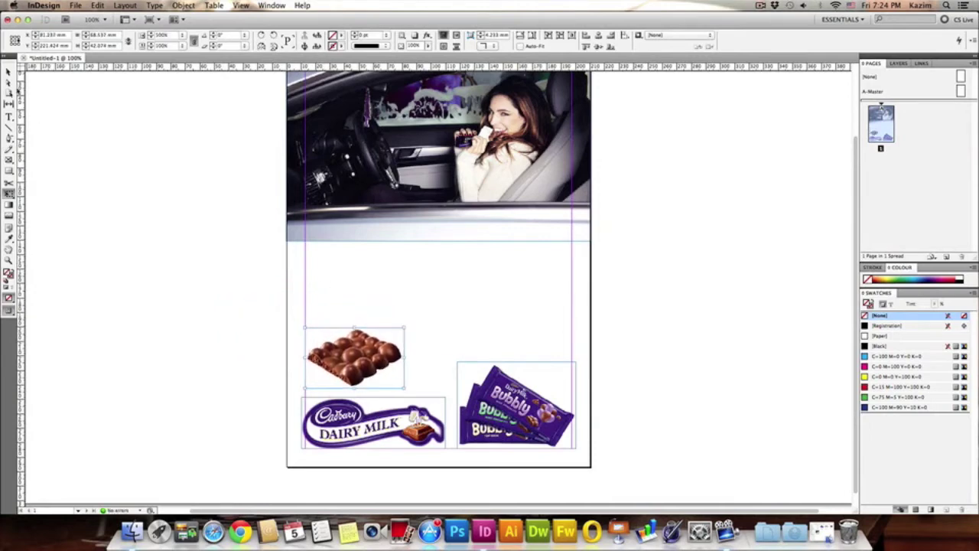
key(v)
click(402, 269)
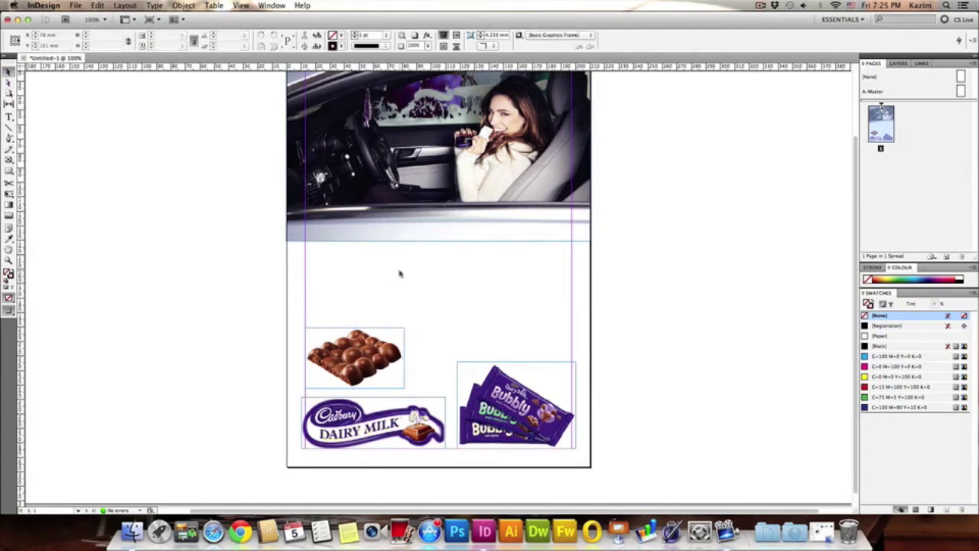
Draw a page-wide rectangle of about 210 × 55.5 mm directly below the hero image
scroll(397, 274, up, 2)
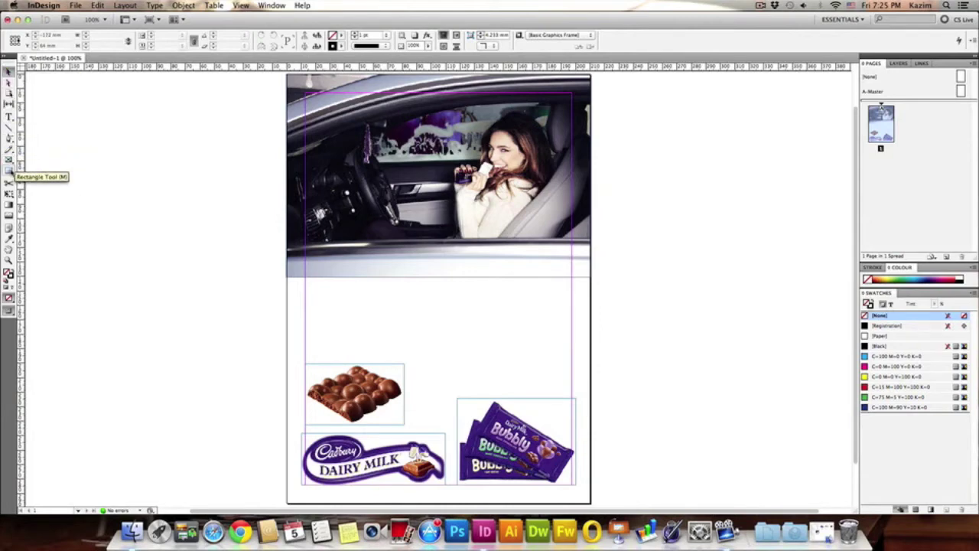
click(8, 171)
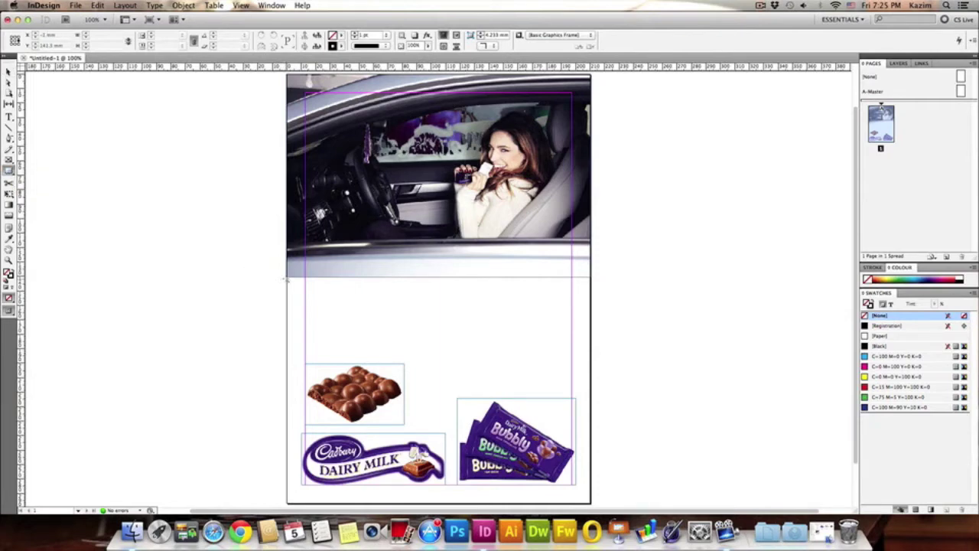
mouse_move(287, 278)
mouse_down()
mouse_move(384, 323)
mouse_move(591, 359)
mouse_up()
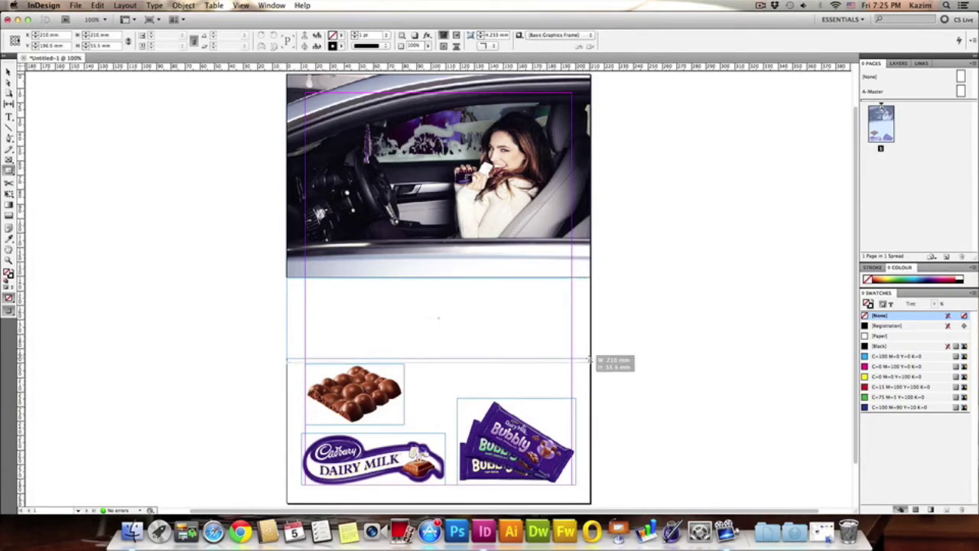
drag(590, 359, 590, 358)
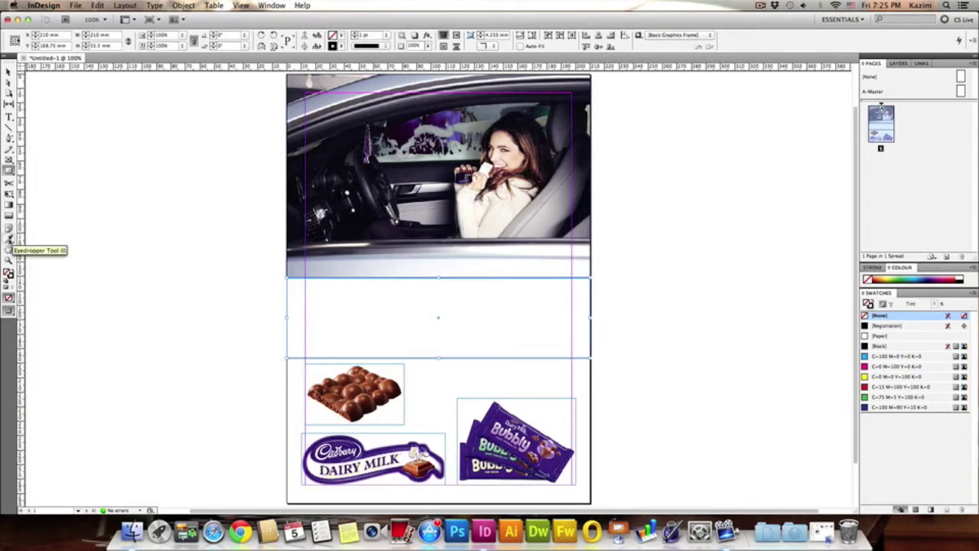
Fill the rectangle below the hero image with a Cadbury purple sampled using the Eyedropper
click(10, 238)
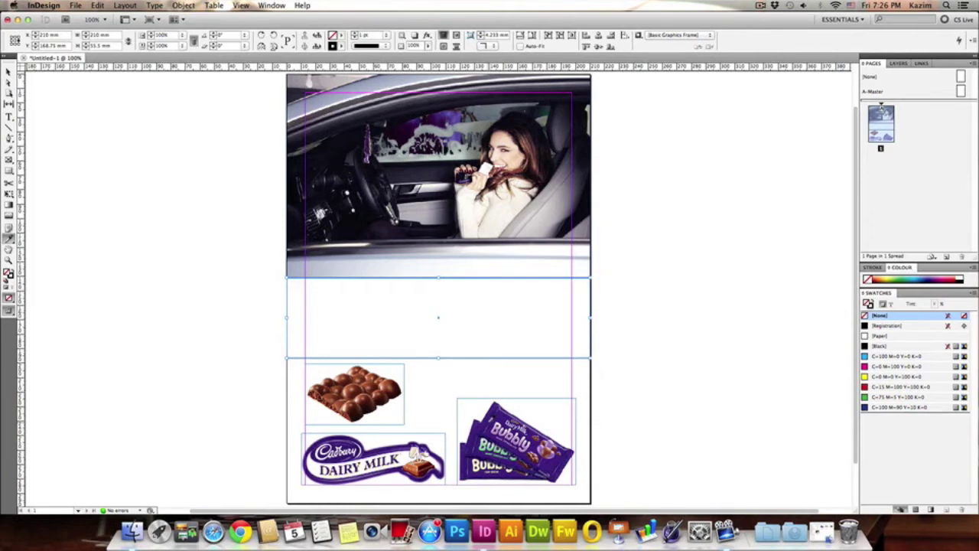
click(894, 407)
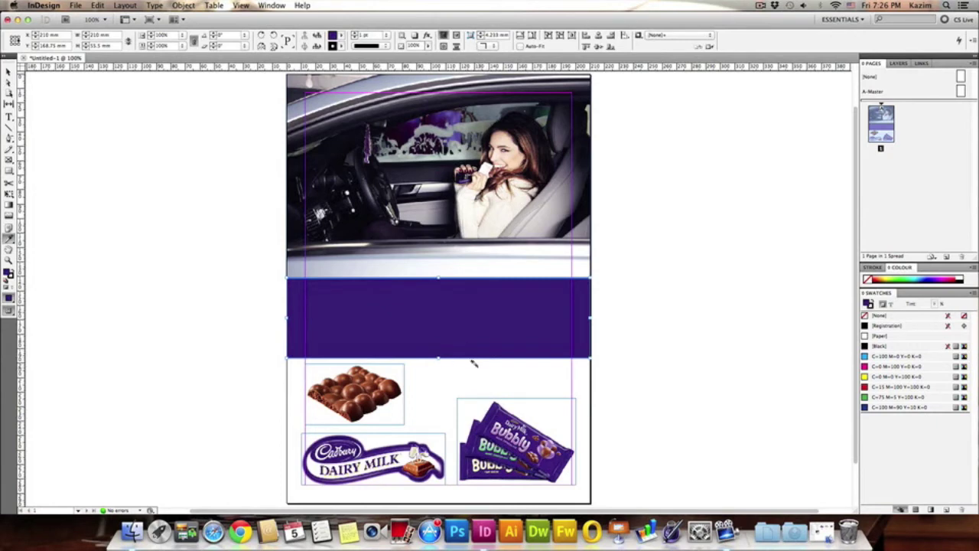
click(8, 71)
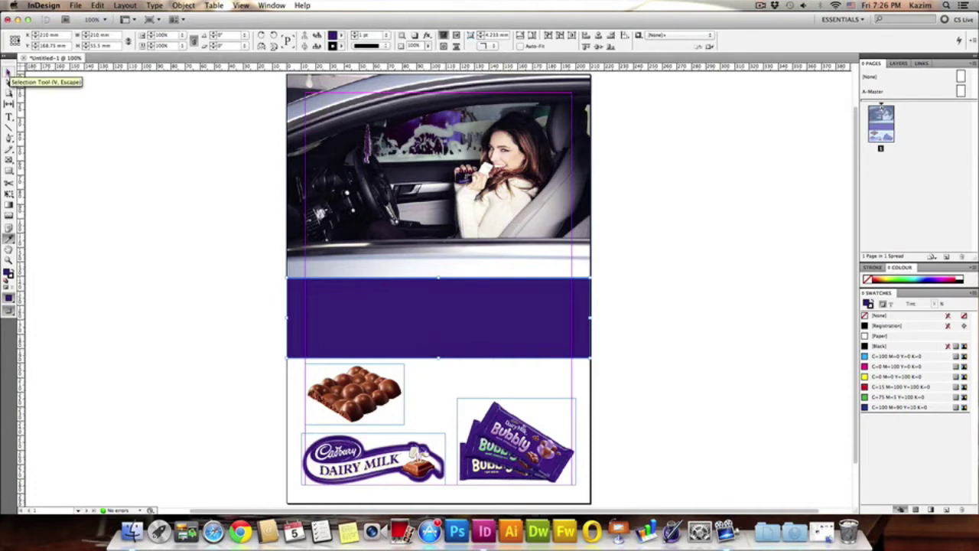
click(8, 71)
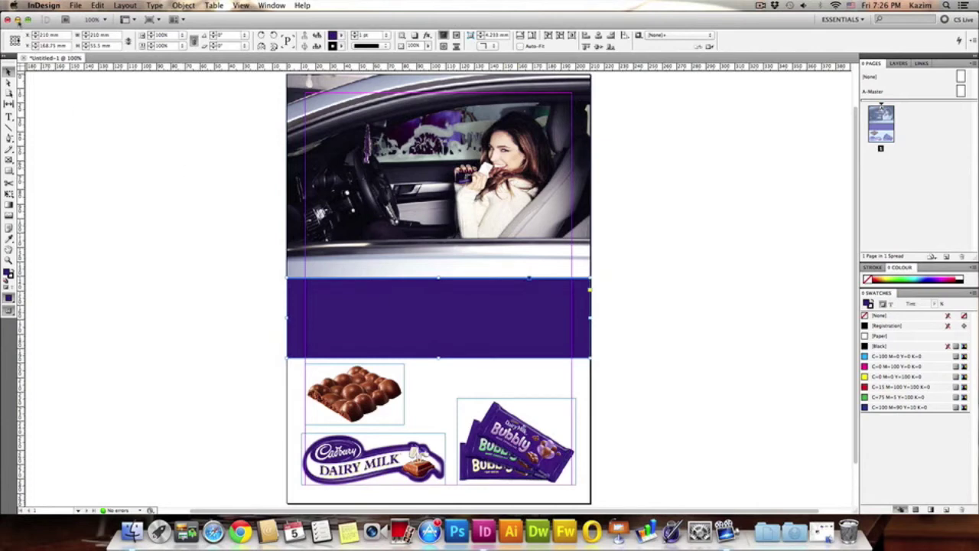
Switch to the desktop, open Ad Text from the Cadbury Flyer folder and move its window toward the screen centre
click(17, 20)
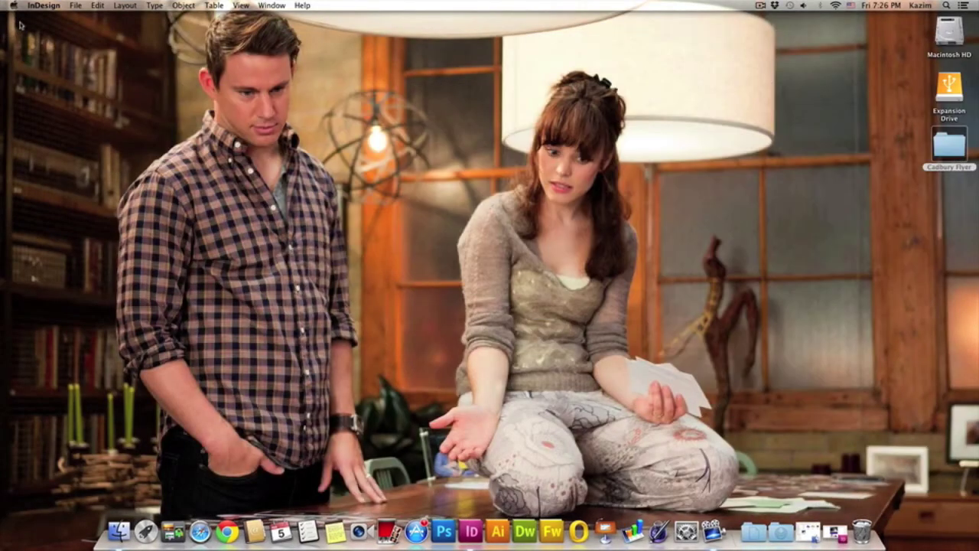
double_click(949, 146)
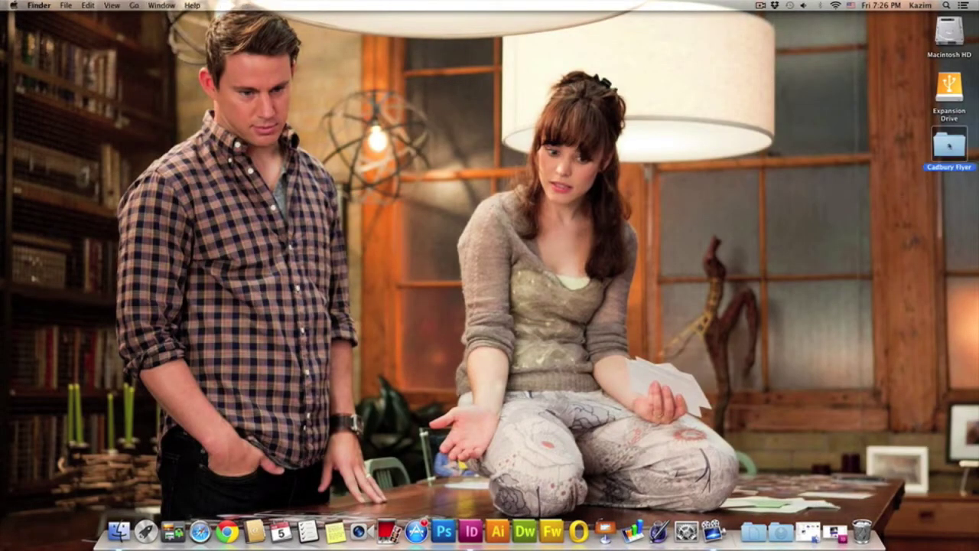
click(605, 333)
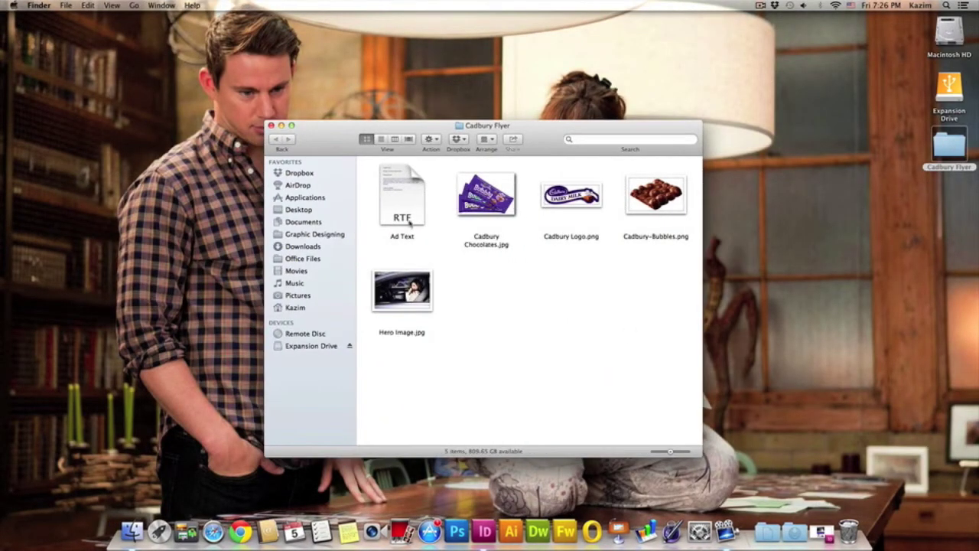
click(403, 195)
double_click(403, 195)
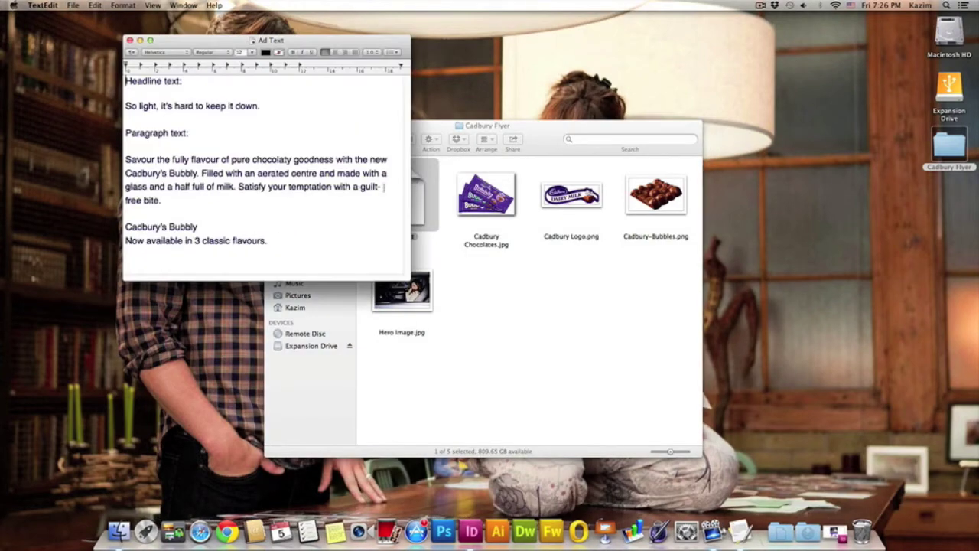
drag(283, 55, 504, 187)
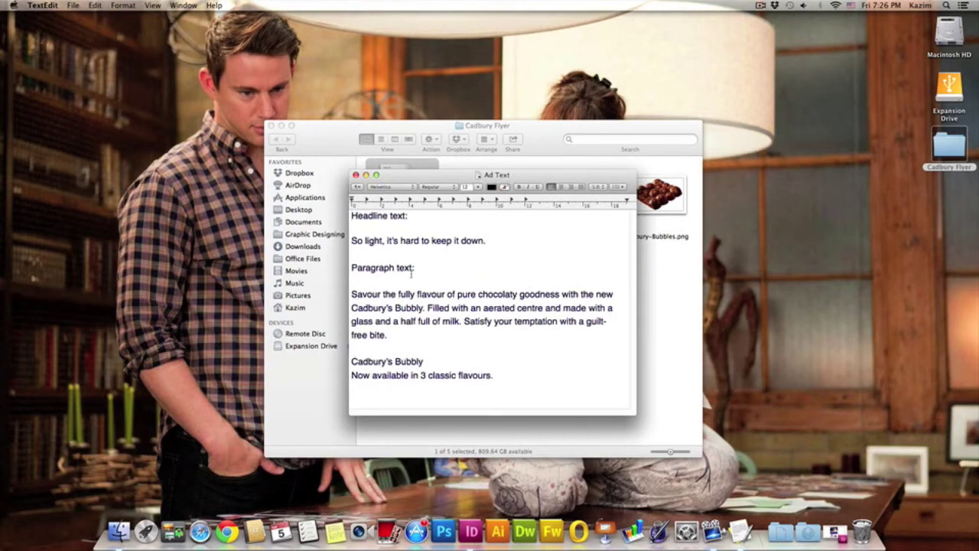
Copy the paragraph from "Savour the fully flavour" to "guilt-free bite." in Ad Text and switch back to the InDesign flyer
drag(351, 293, 393, 335)
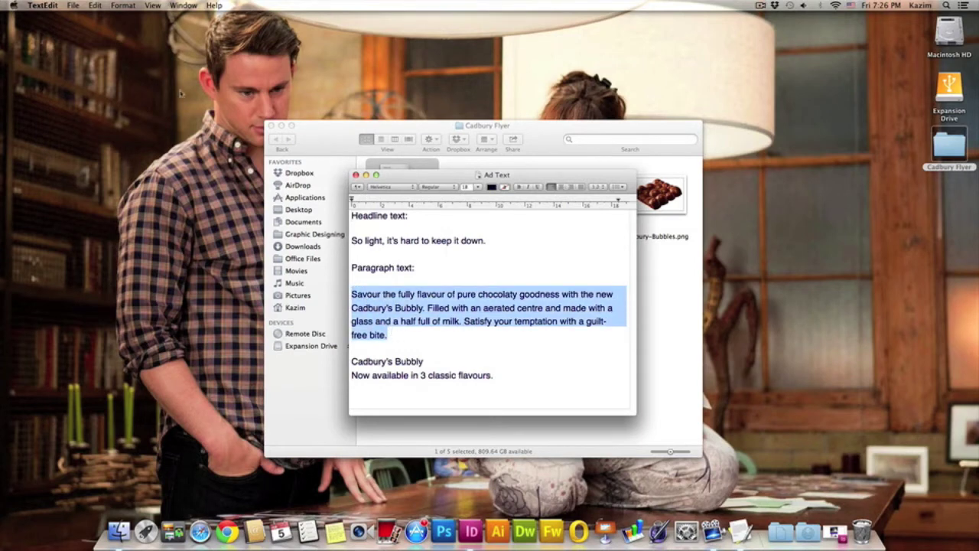
click(96, 6)
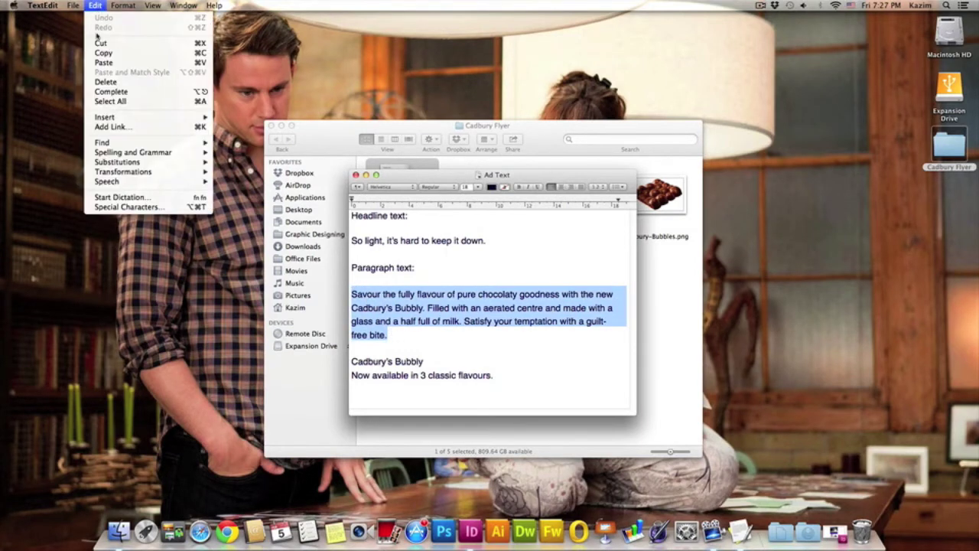
click(102, 54)
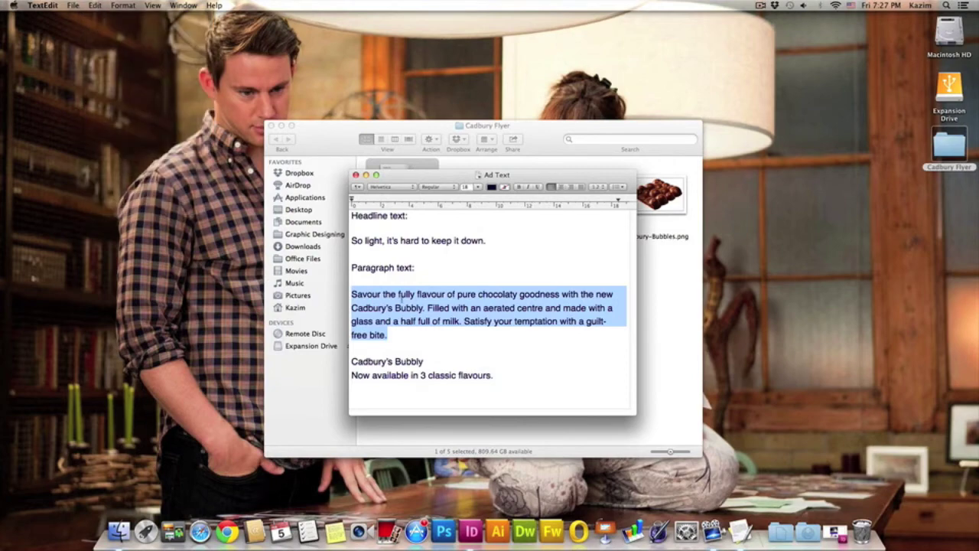
click(834, 522)
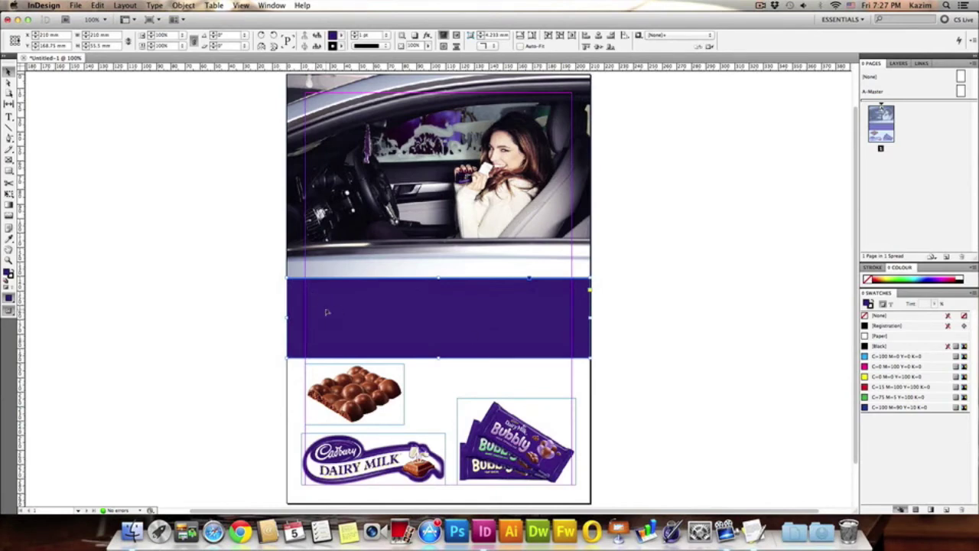
Deselect the purple rectangle and draw a text frame of about 196.5 × 42 mm inside it with the Type tool
click(247, 275)
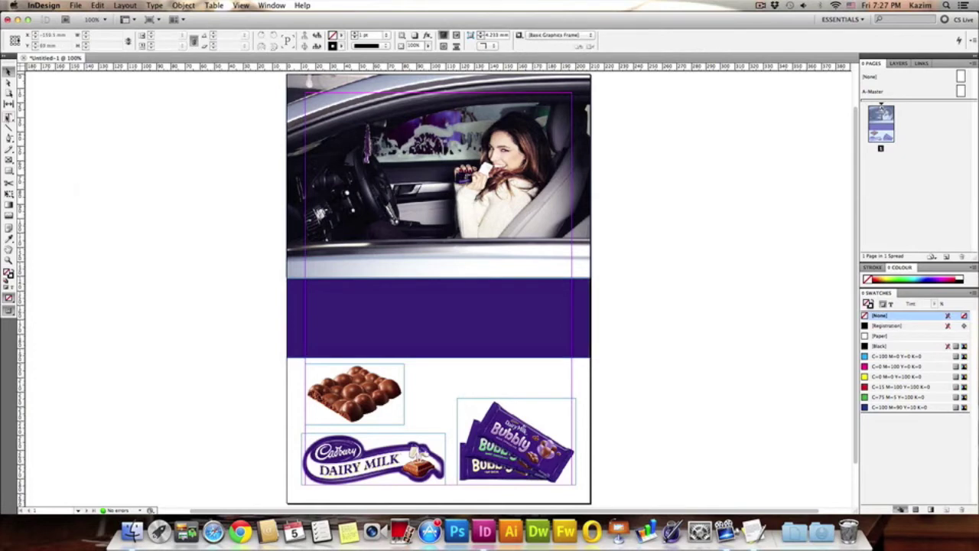
click(10, 117)
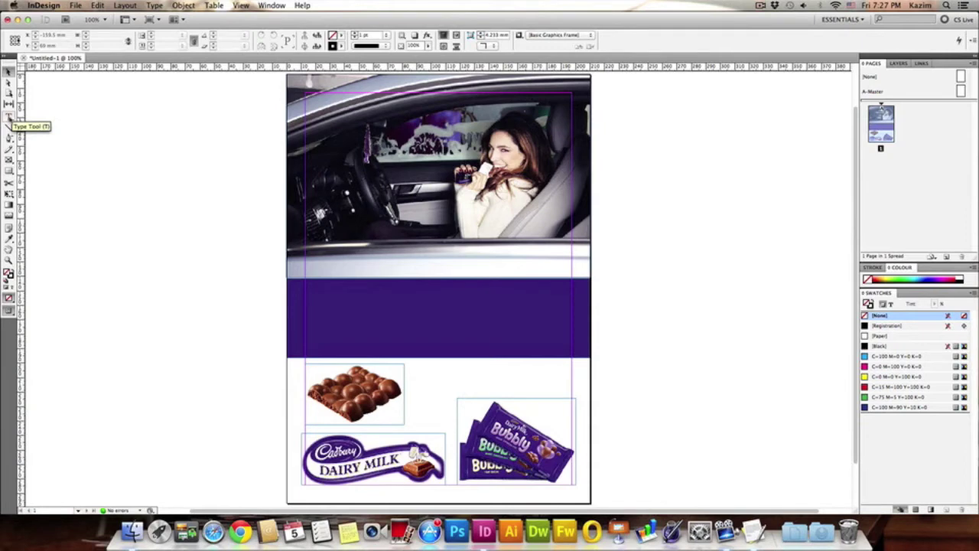
click(9, 116)
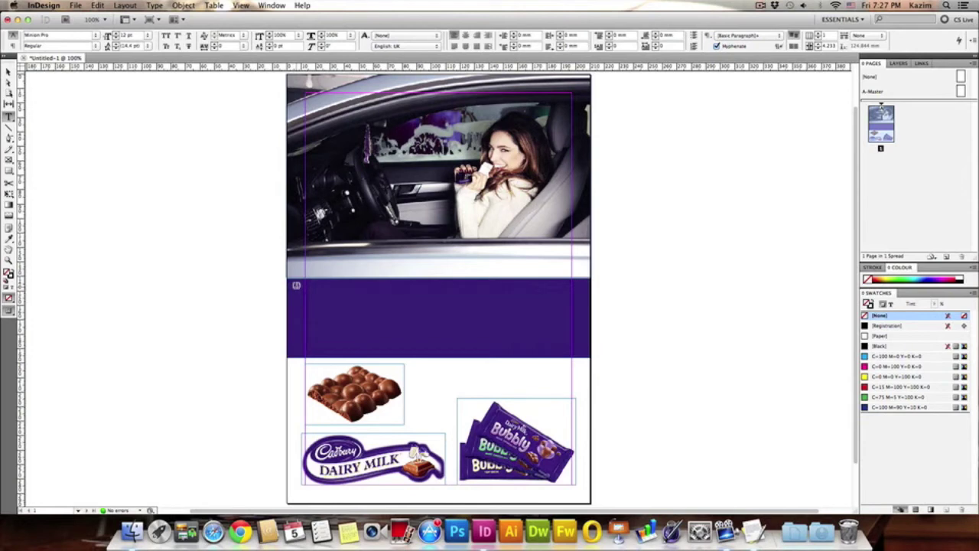
drag(295, 289, 582, 351)
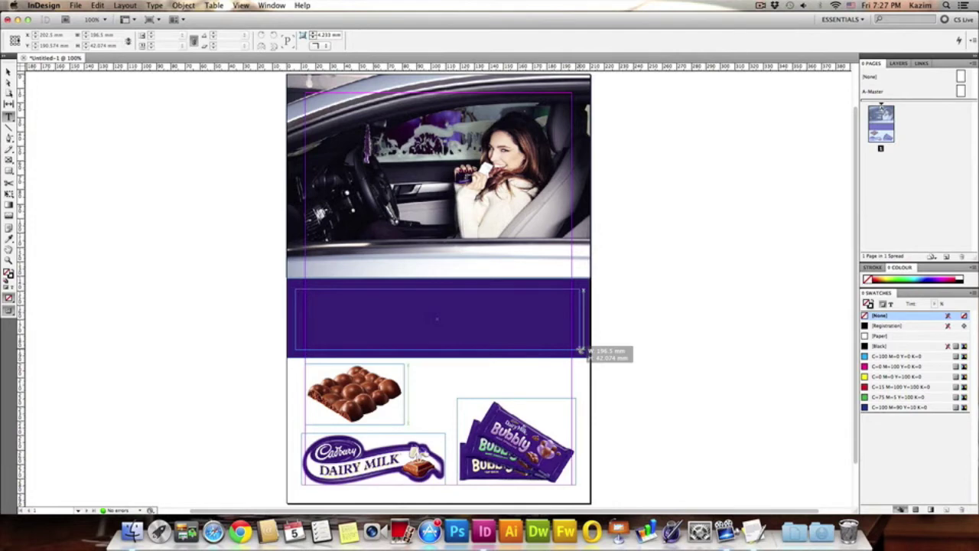
drag(582, 351, 583, 352)
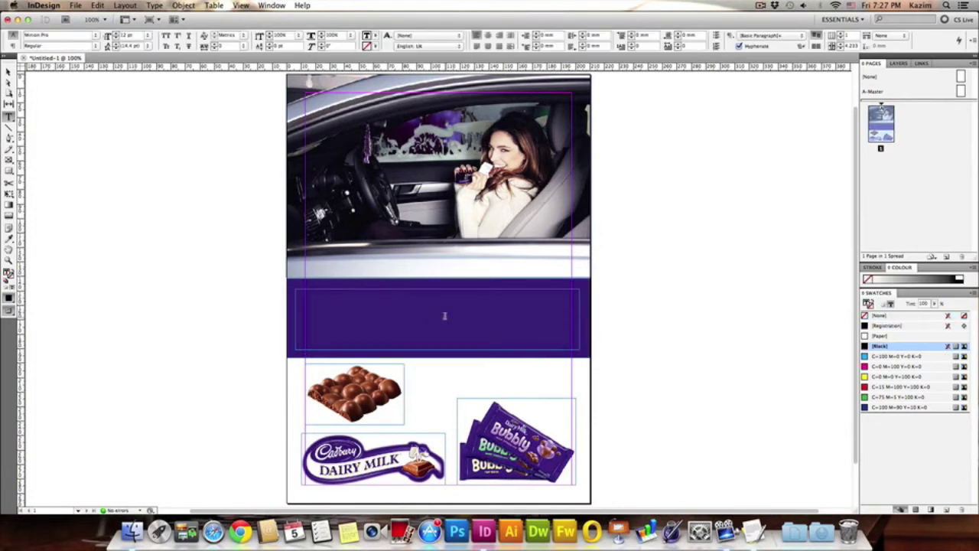
Paste the copied paragraph into the text frame on the purple rectangle and select all of its text
right_click(395, 299)
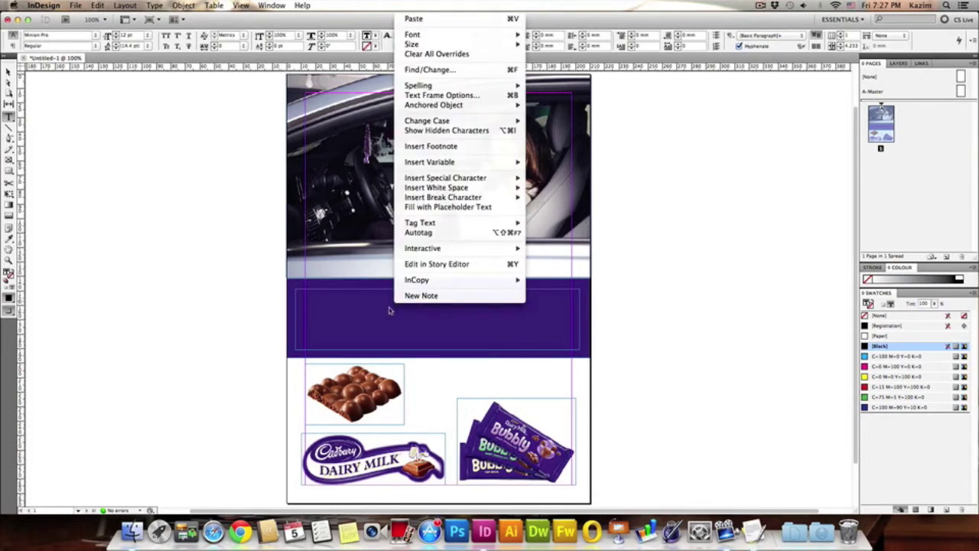
click(428, 20)
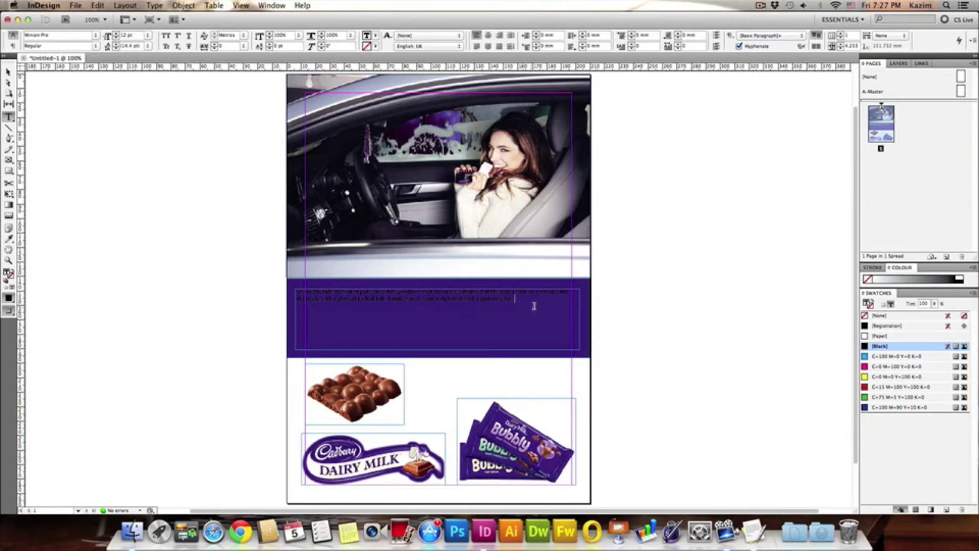
drag(512, 301, 269, 284)
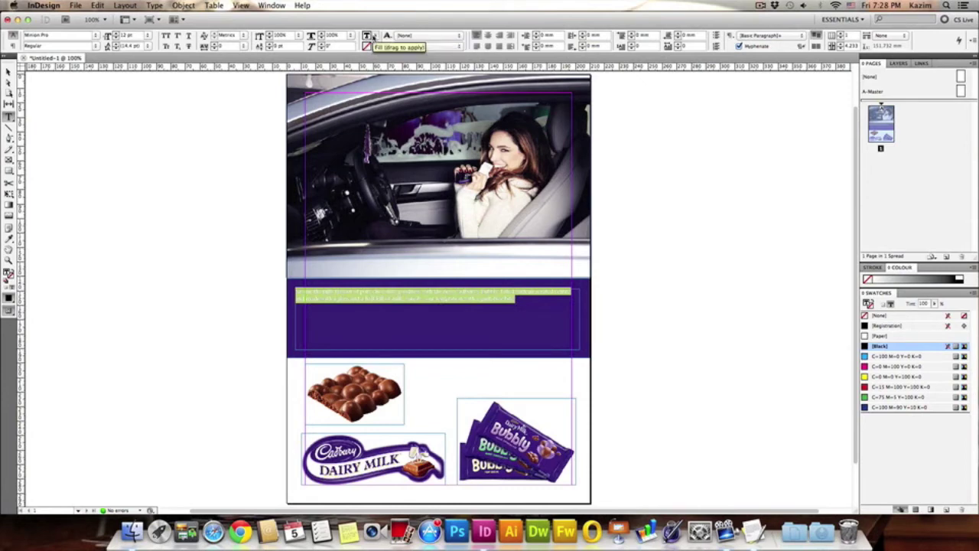
Fill the selected paragraph text with the [Paper] swatch and set its font size to 20 pt
click(381, 43)
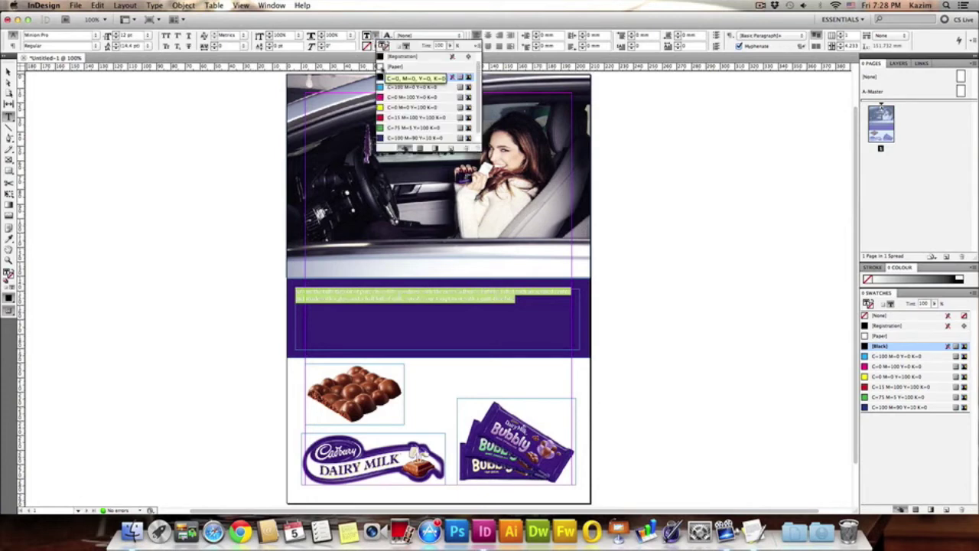
click(380, 67)
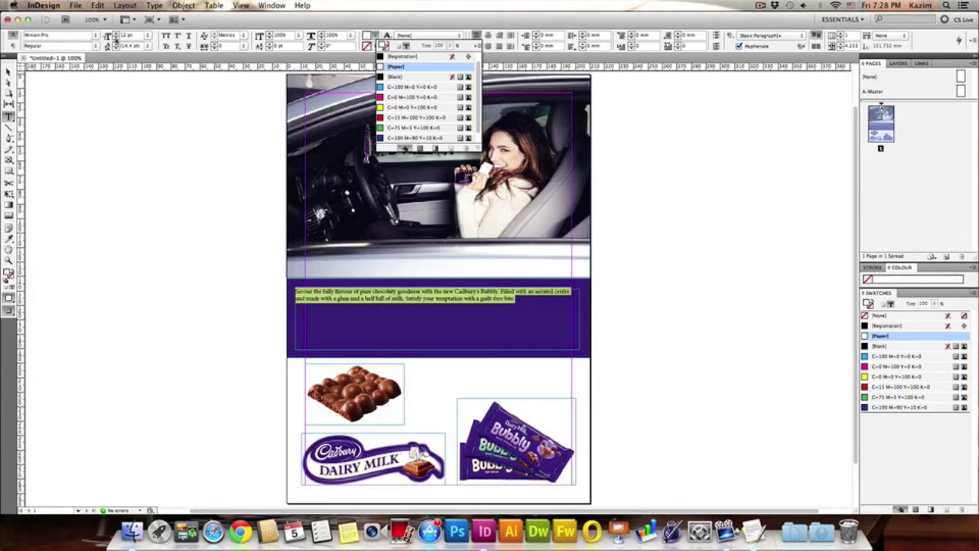
click(126, 33)
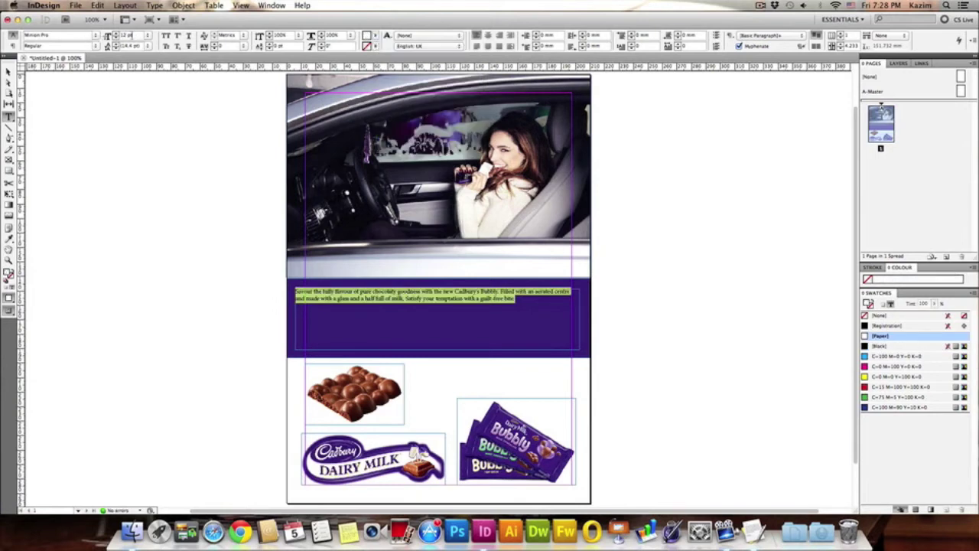
click(150, 36)
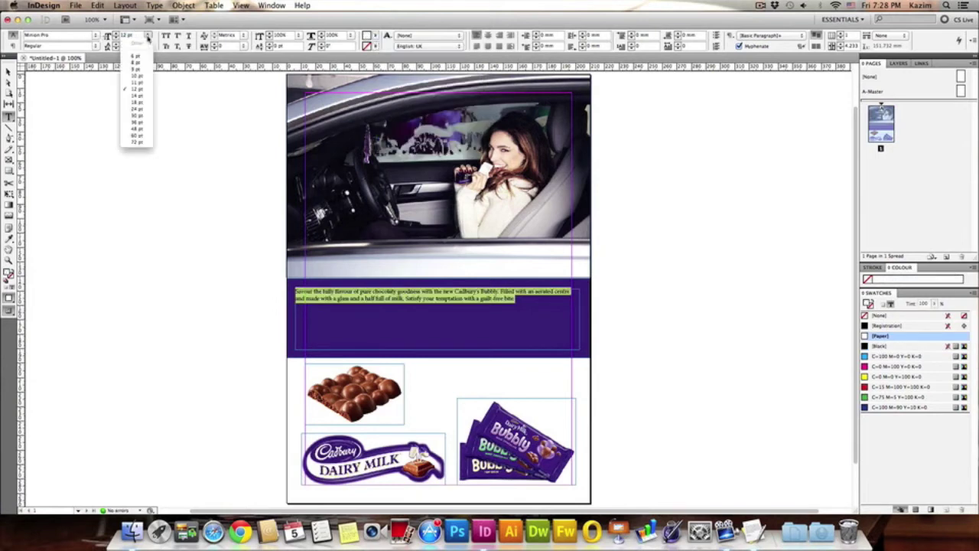
click(141, 110)
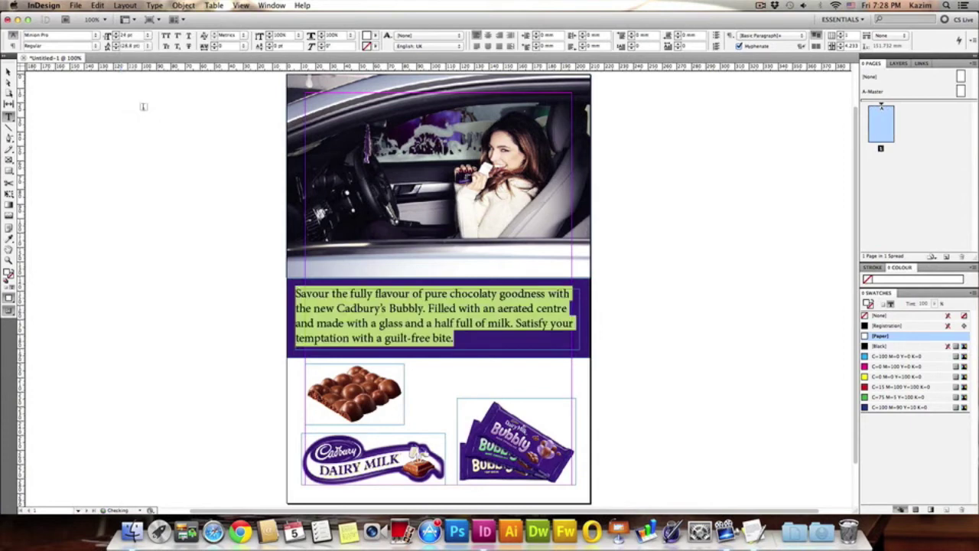
click(115, 39)
text(20)
key(Return)
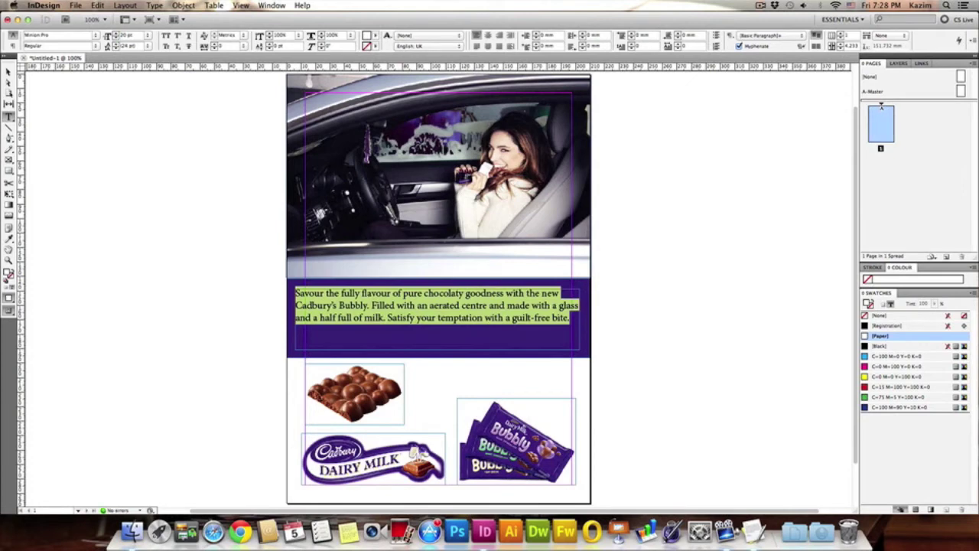
Change the selected paragraph's font to Century Gothic Regular
click(67, 35)
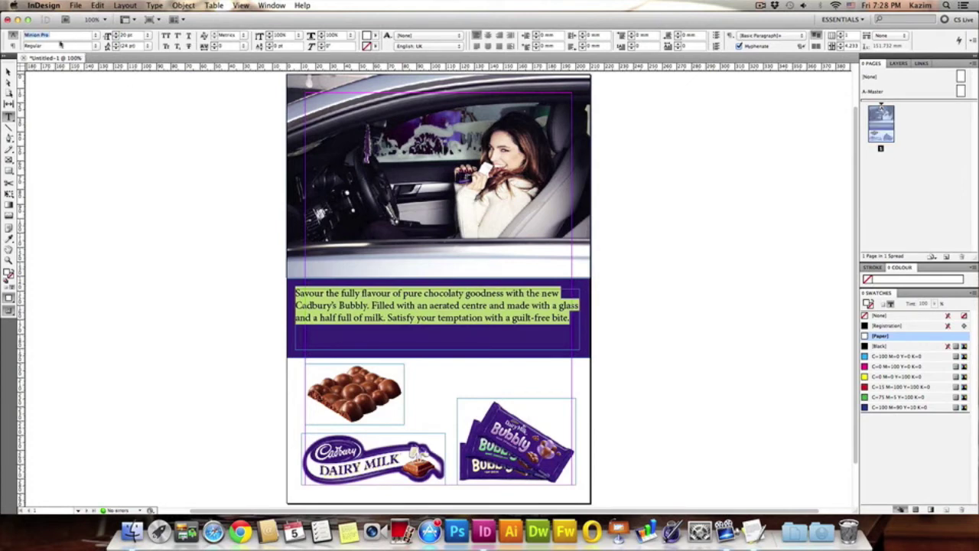
text(Calibri)
click(95, 36)
mouse_move(98, 45)
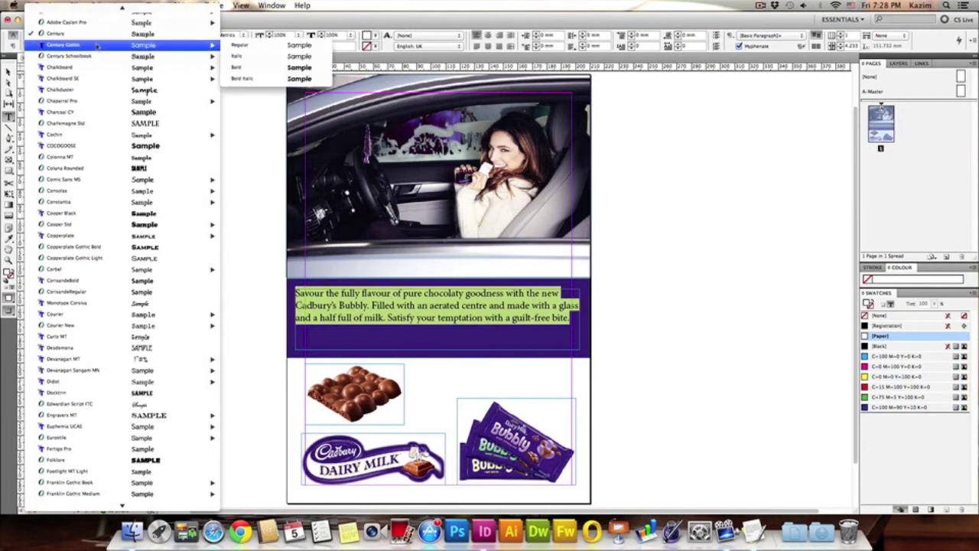
click(237, 47)
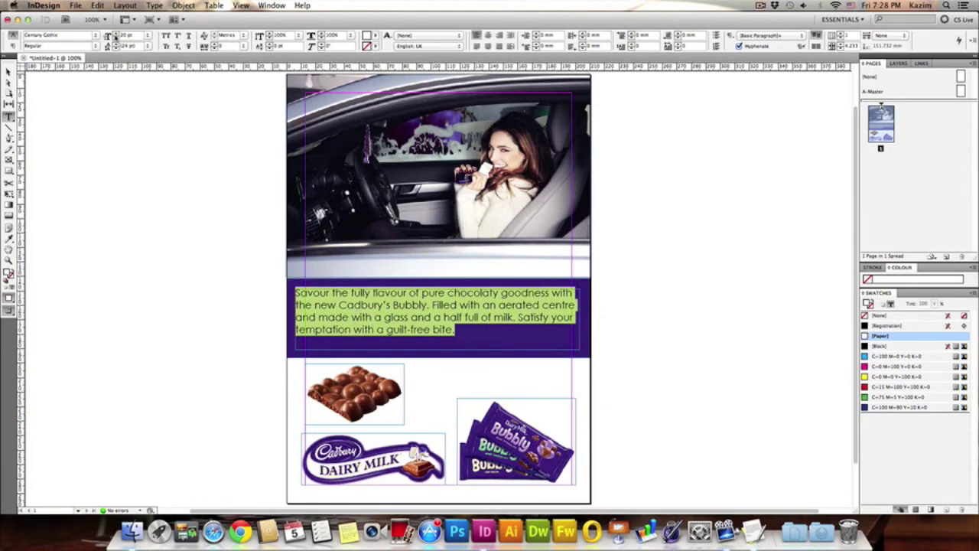
Increase the leading of the selected paragraph to 28 pt
double_click(124, 35)
double_click(126, 45)
click(116, 44)
click(115, 43)
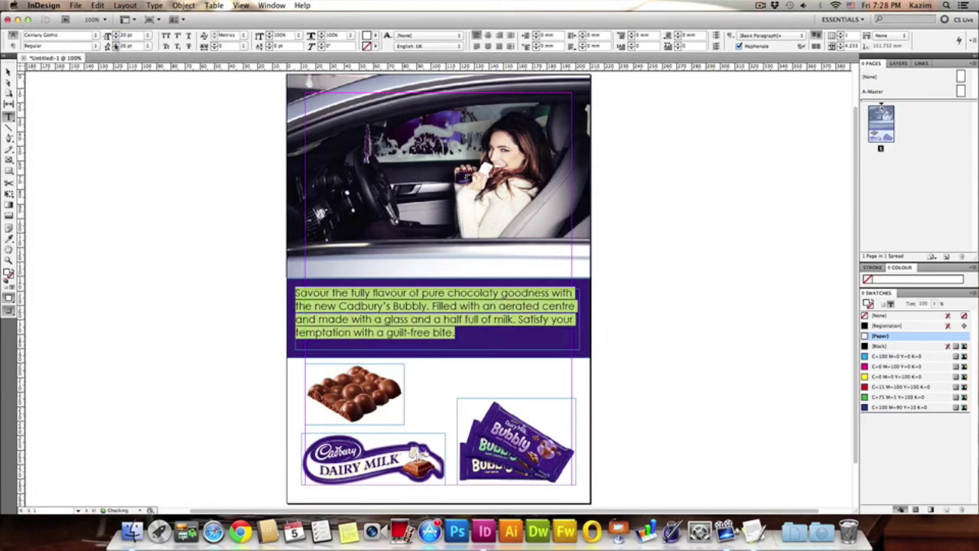
click(115, 43)
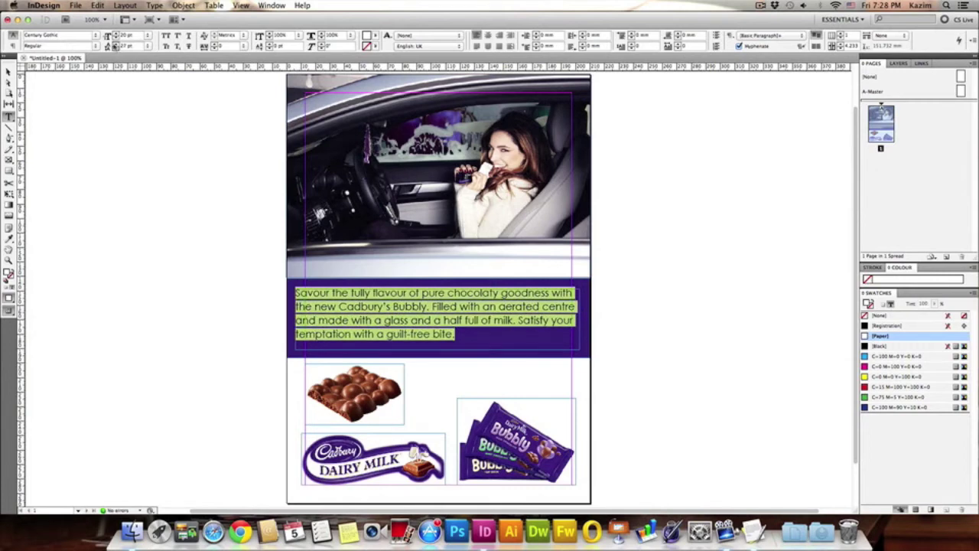
click(115, 44)
click(150, 46)
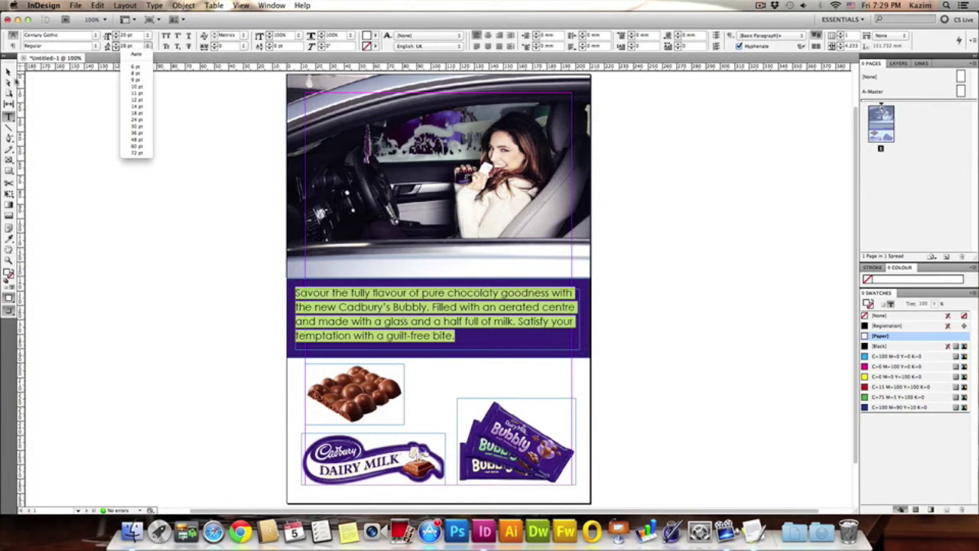
Centre-align the paragraph on the purple band and reduce its font size to 18 pt
click(479, 36)
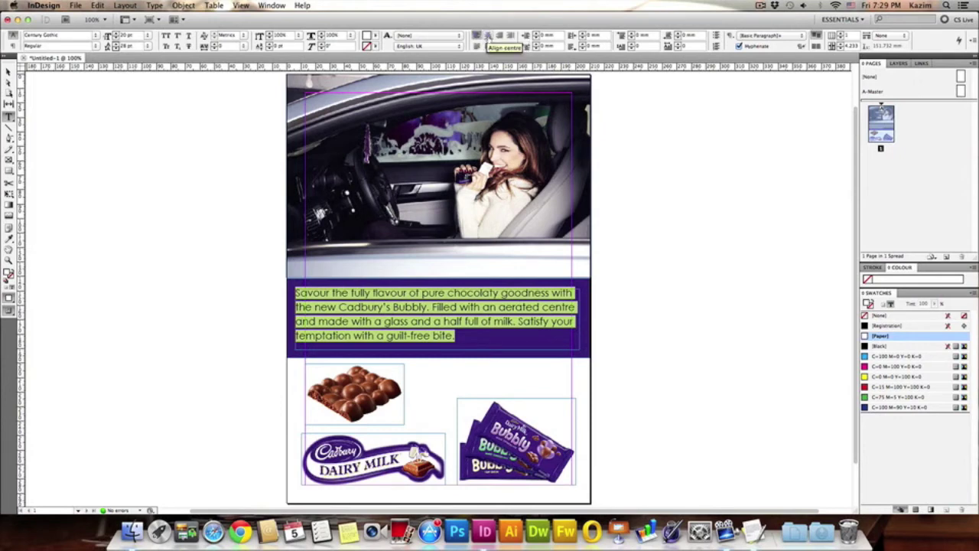
click(488, 36)
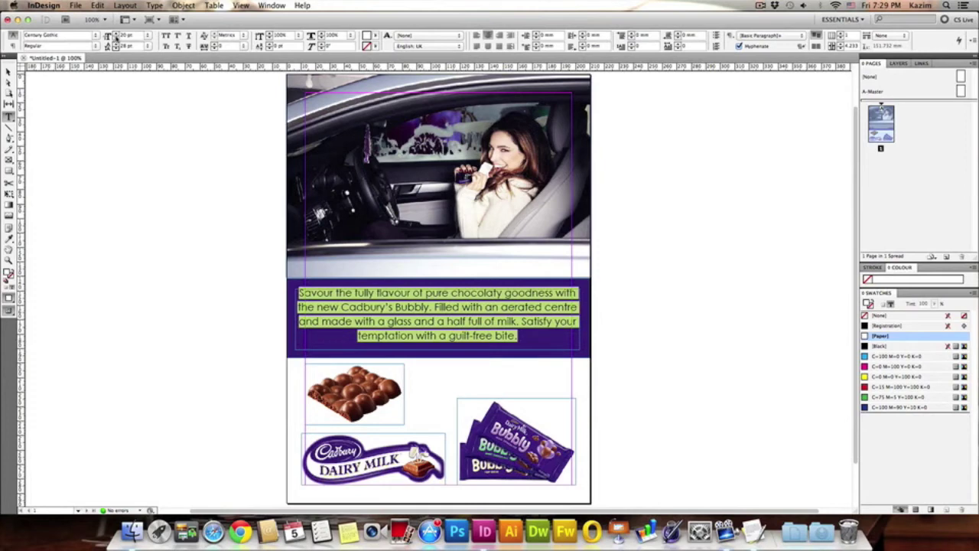
click(116, 38)
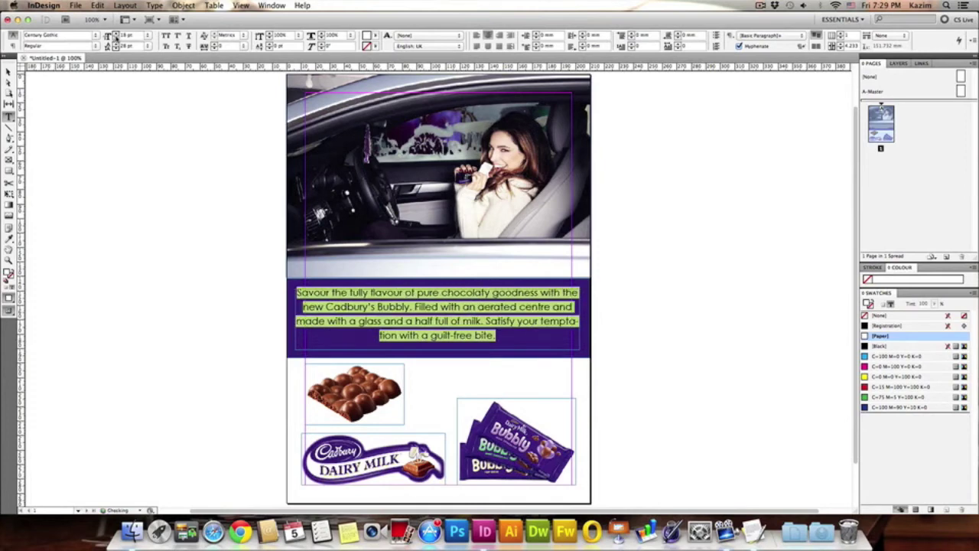
click(116, 38)
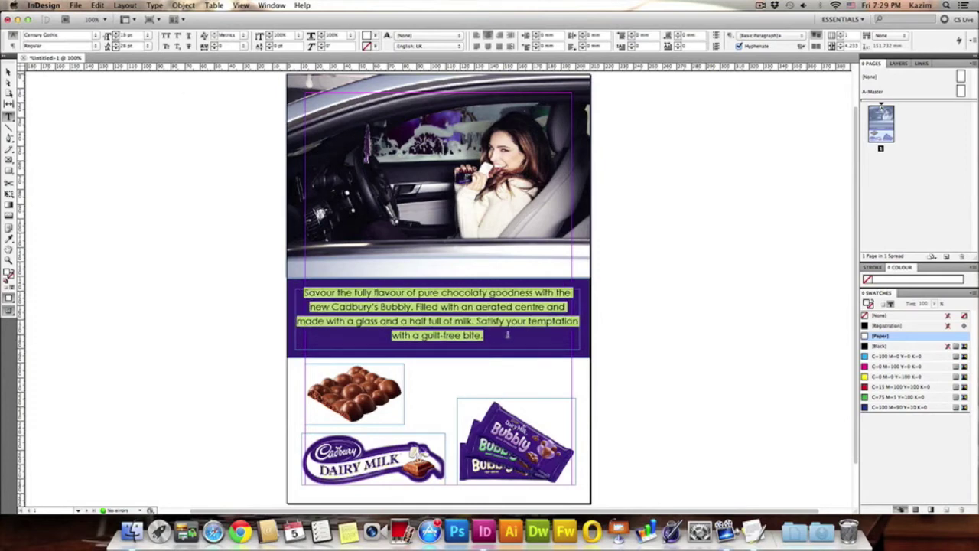
Insert a line break before "temptation" in the paragraph and preview the flyer without guides and frame edges
click(528, 322)
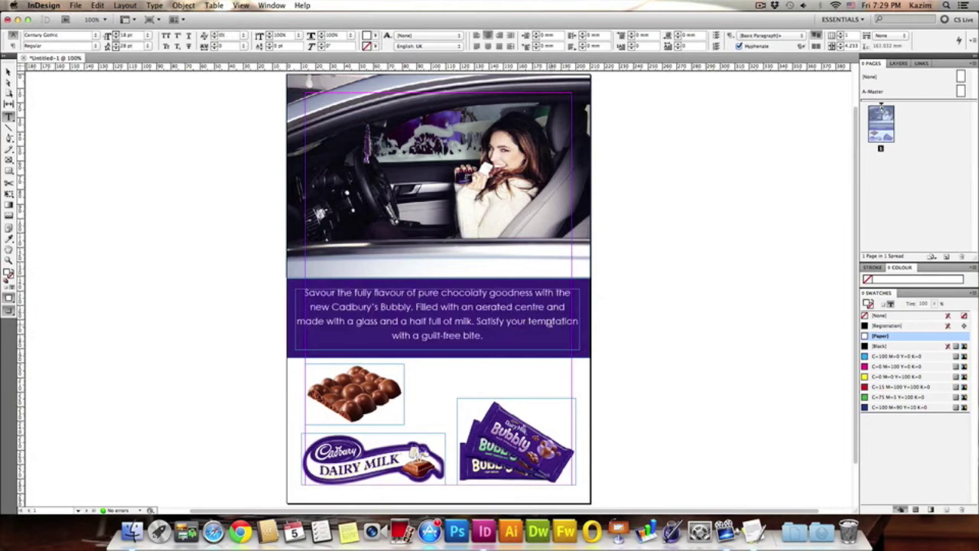
key(shift+Return)
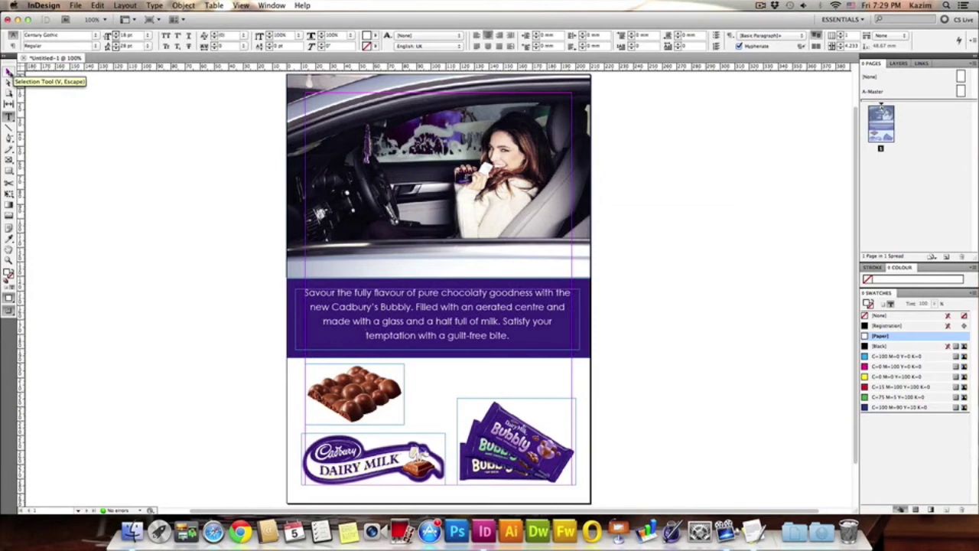
click(9, 71)
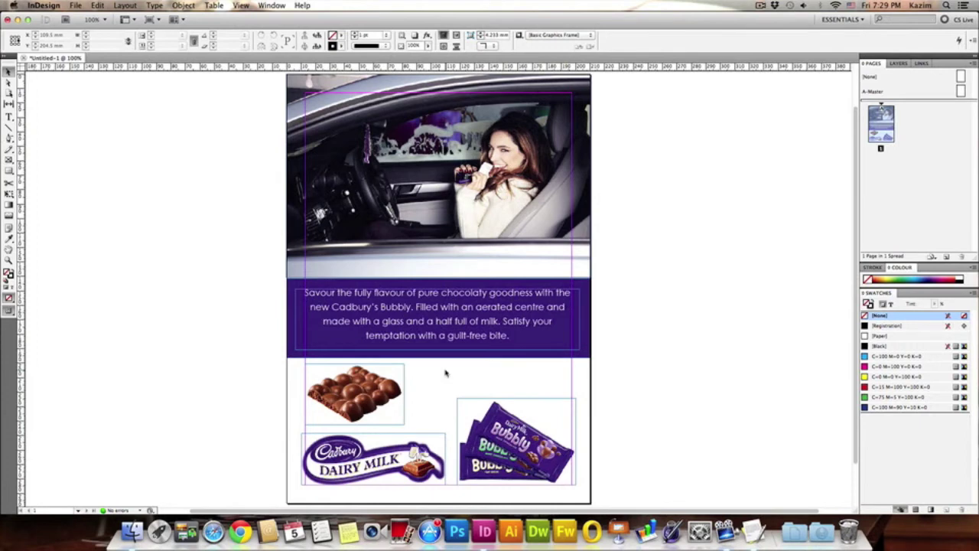
key(w)
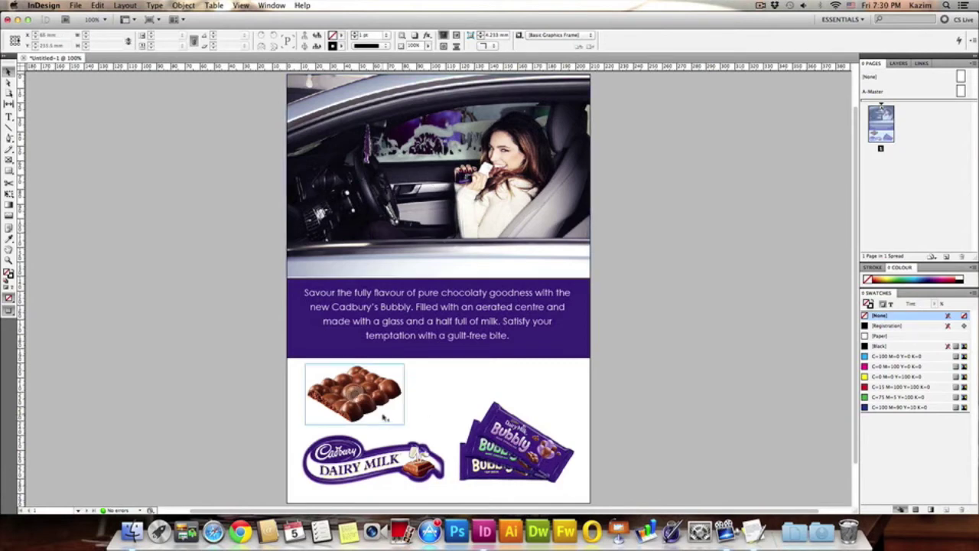
click(438, 174)
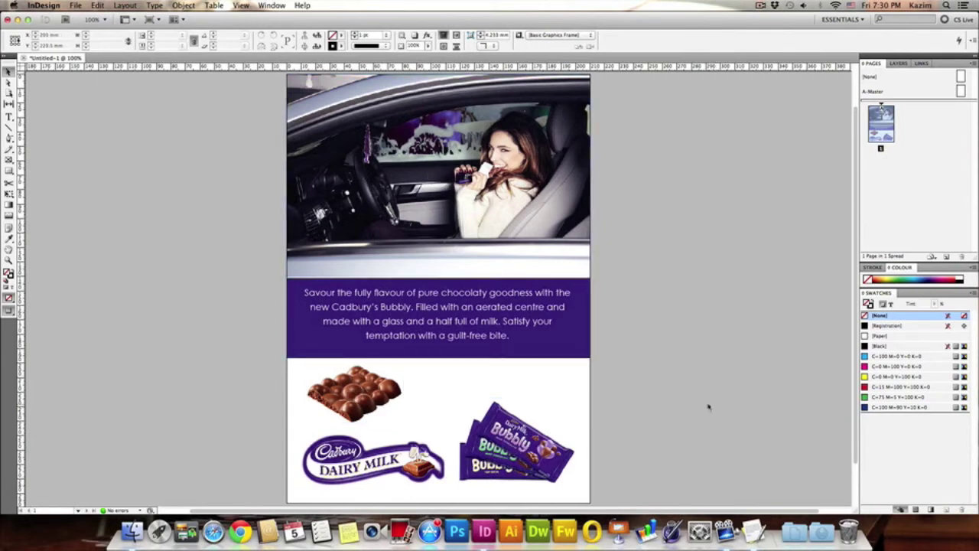
Switch to Ad Text, copy the headline "So light, it's hard to keep it down." and return to the InDesign flyer
click(753, 520)
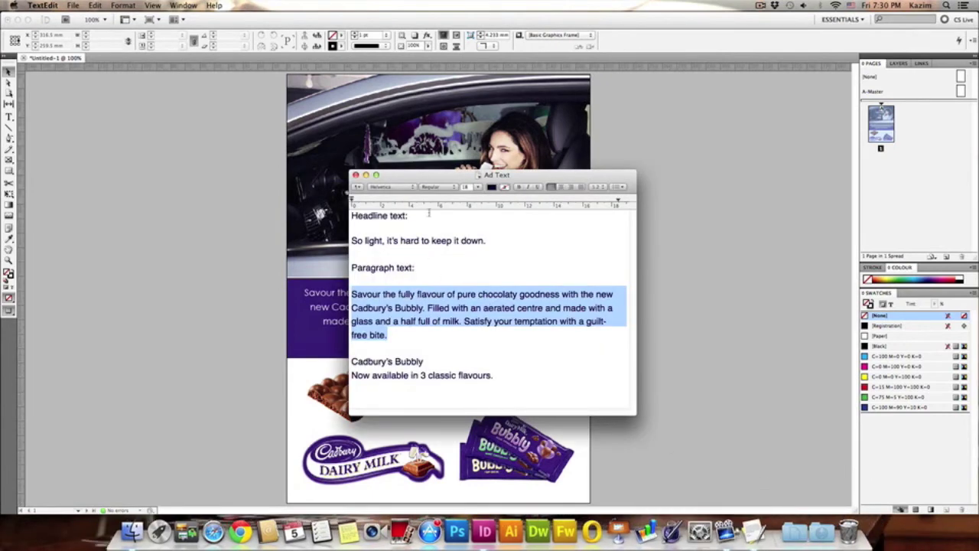
drag(462, 178, 437, 167)
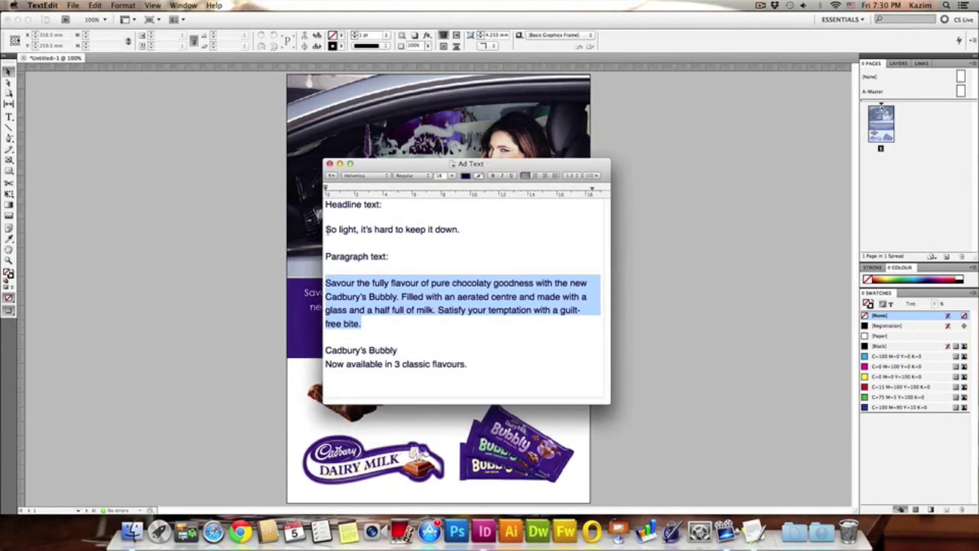
drag(326, 229, 464, 231)
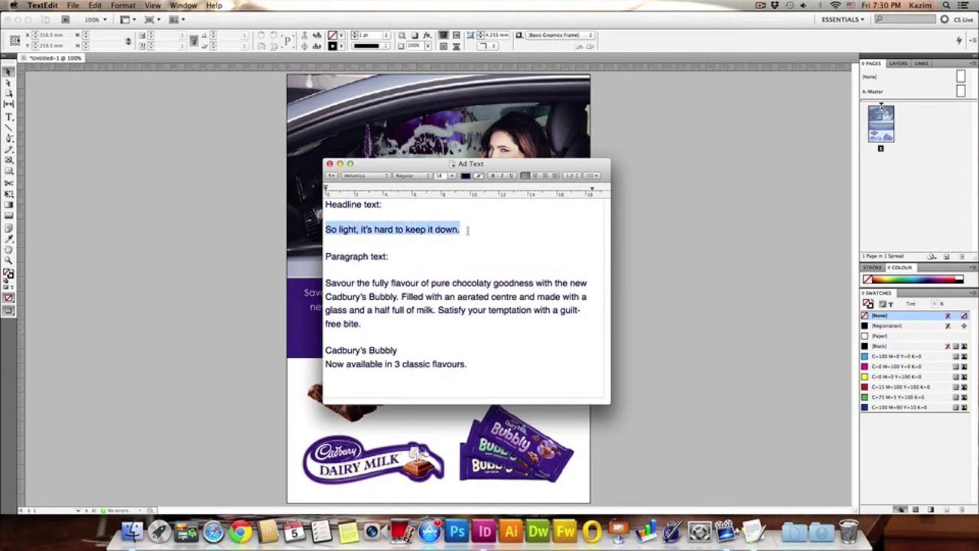
right_click(448, 230)
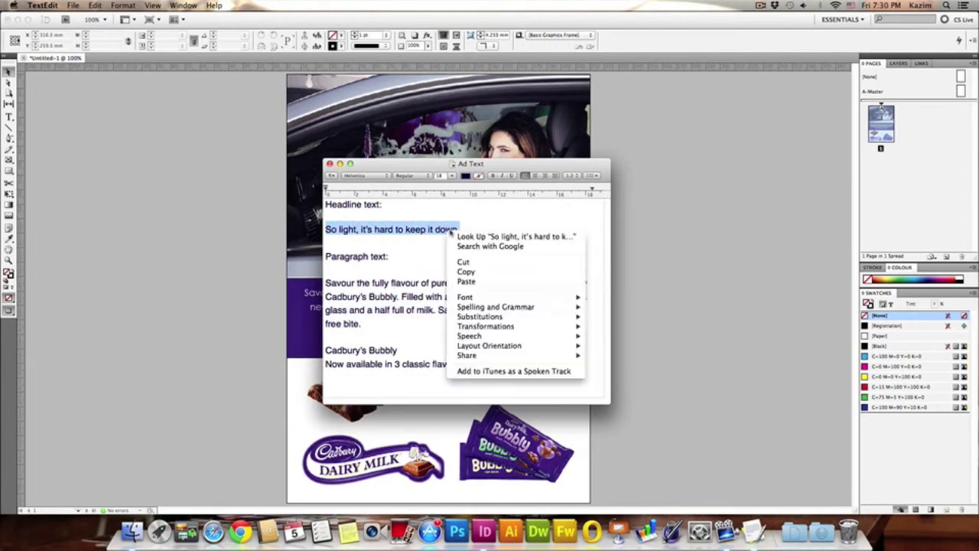
click(459, 264)
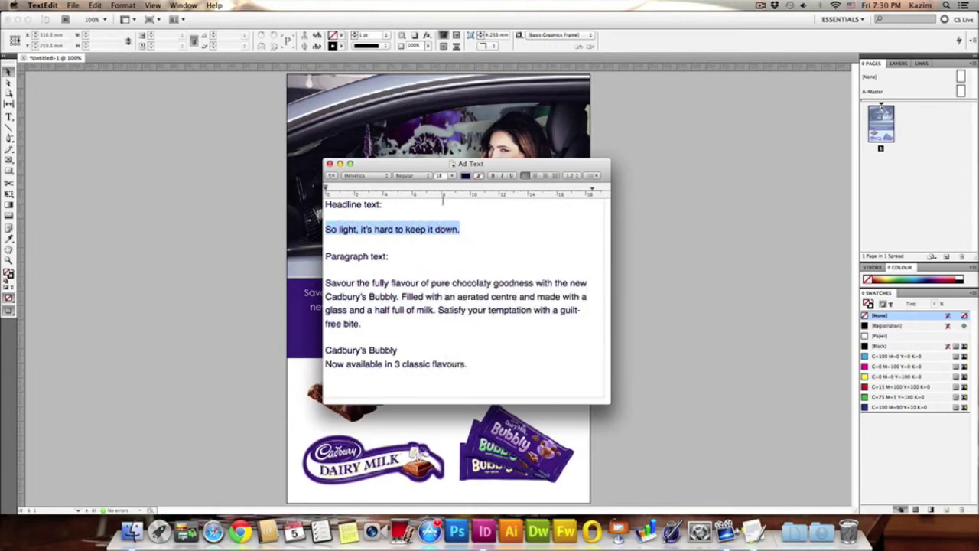
click(413, 18)
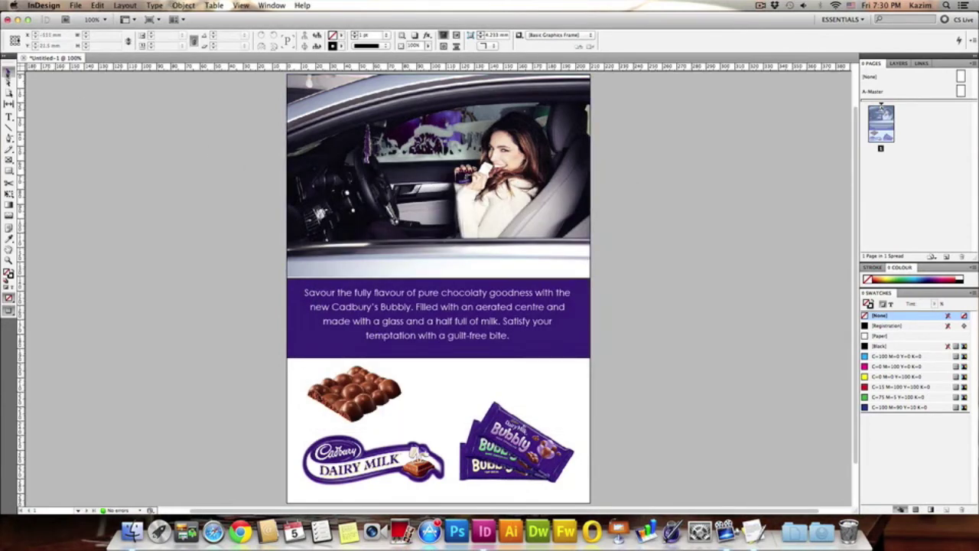
Draw a text frame of about 66.5 × 55.5 mm over the car's steering wheel area and paste the copied headline into it
click(8, 116)
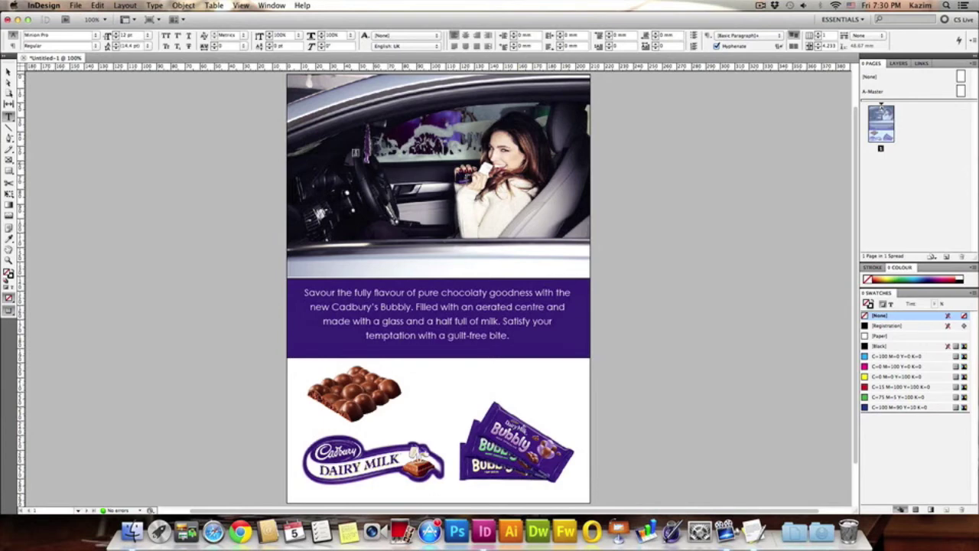
drag(299, 135, 398, 216)
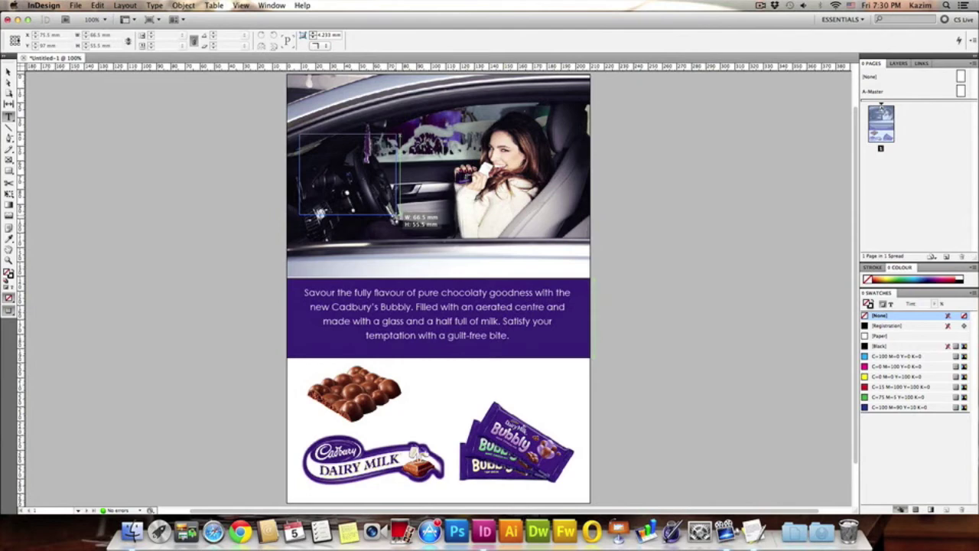
drag(395, 218, 396, 218)
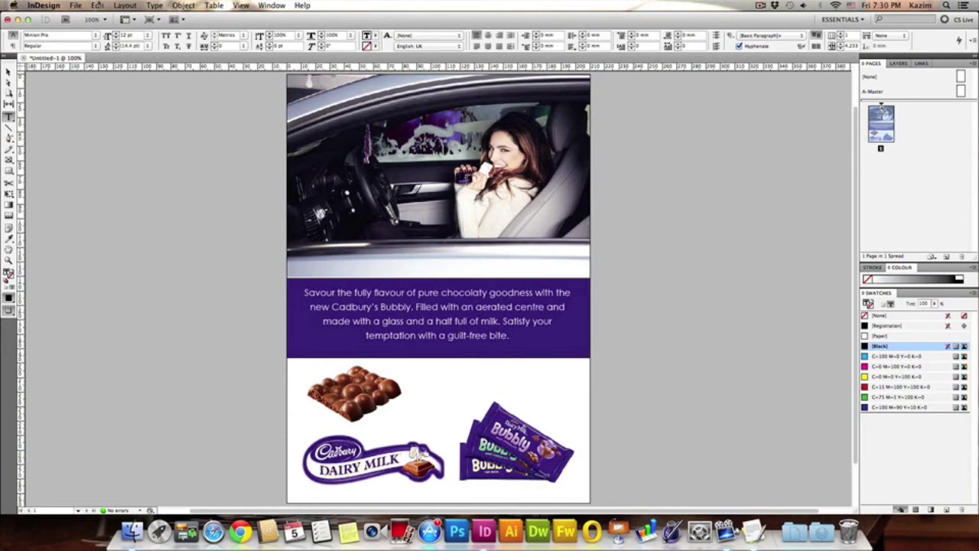
click(98, 5)
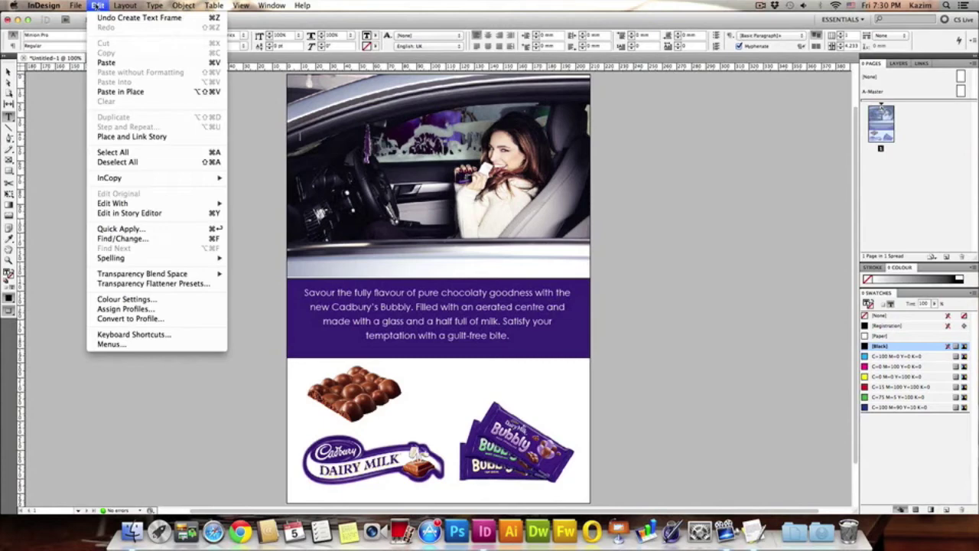
click(114, 64)
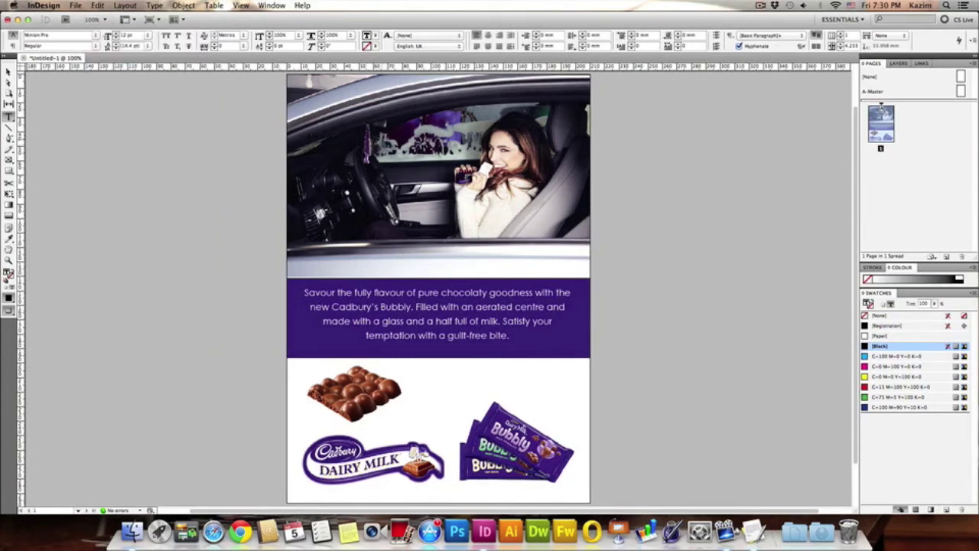
Select the whole pasted headline on the car photo and fill its text with the [Paper] swatch
drag(378, 136, 298, 139)
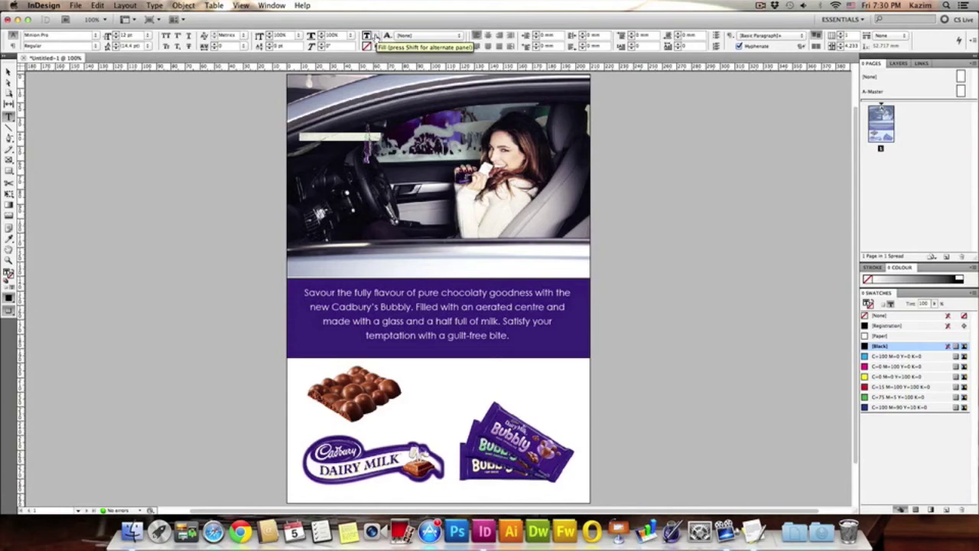
click(382, 45)
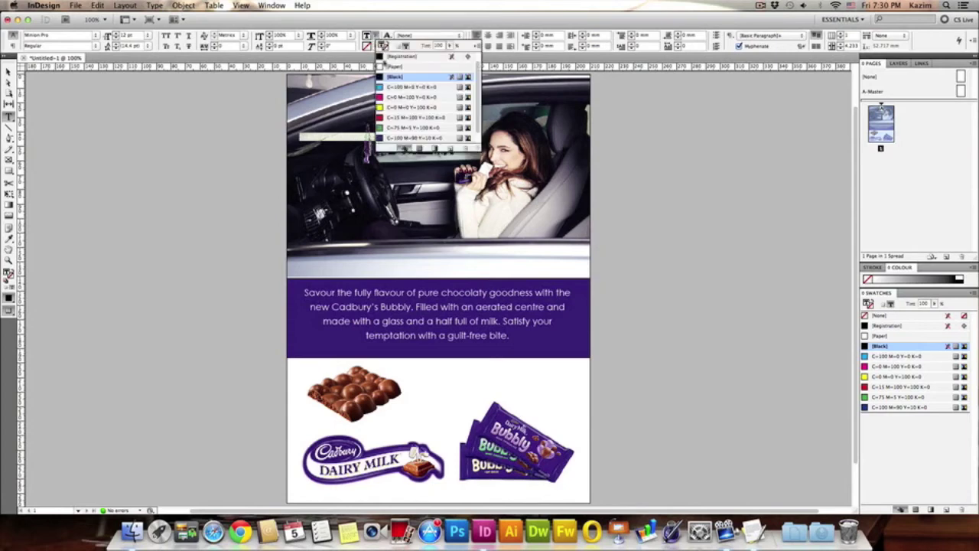
click(391, 67)
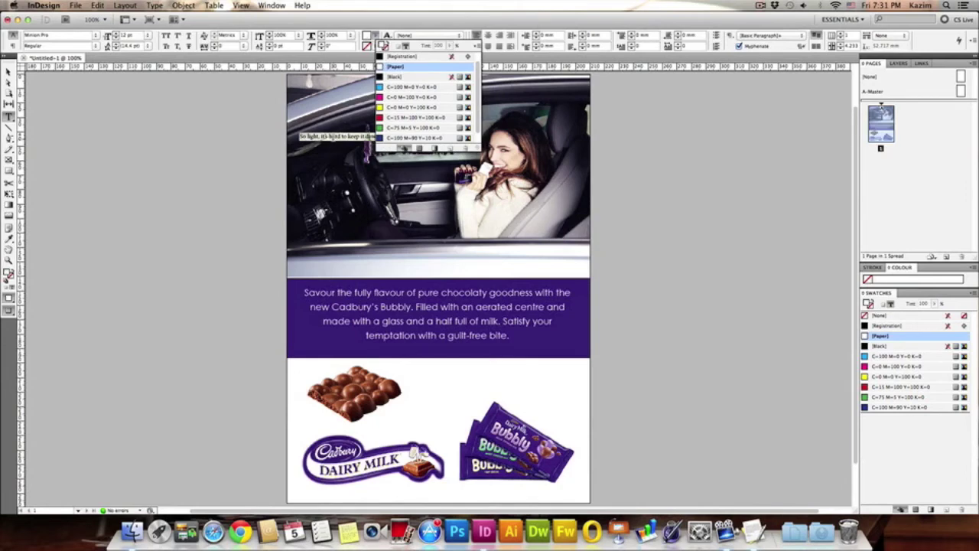
Set the headline on the car photo in the COCOGOOSE font at 30 pt
key(Escape)
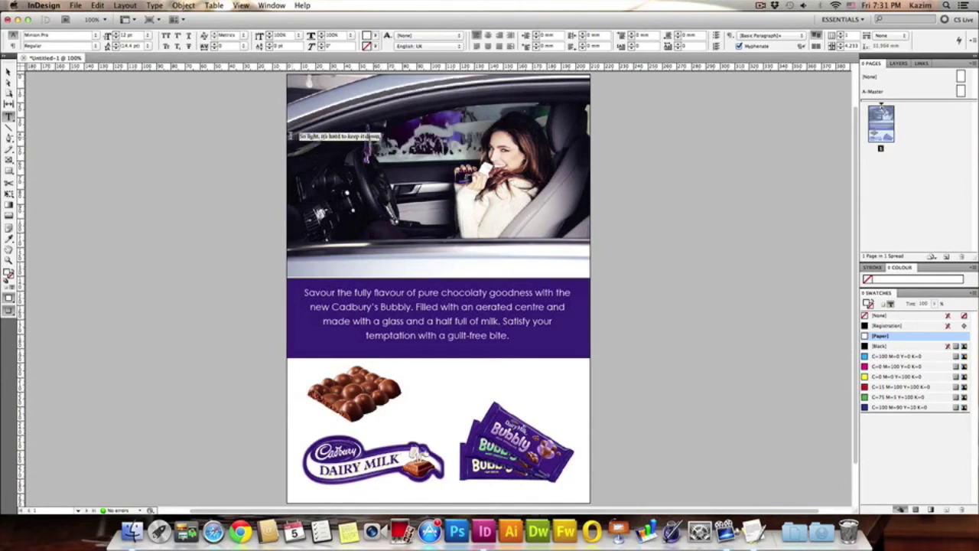
click(58, 35)
text(COCOGOOSE)
key(Return)
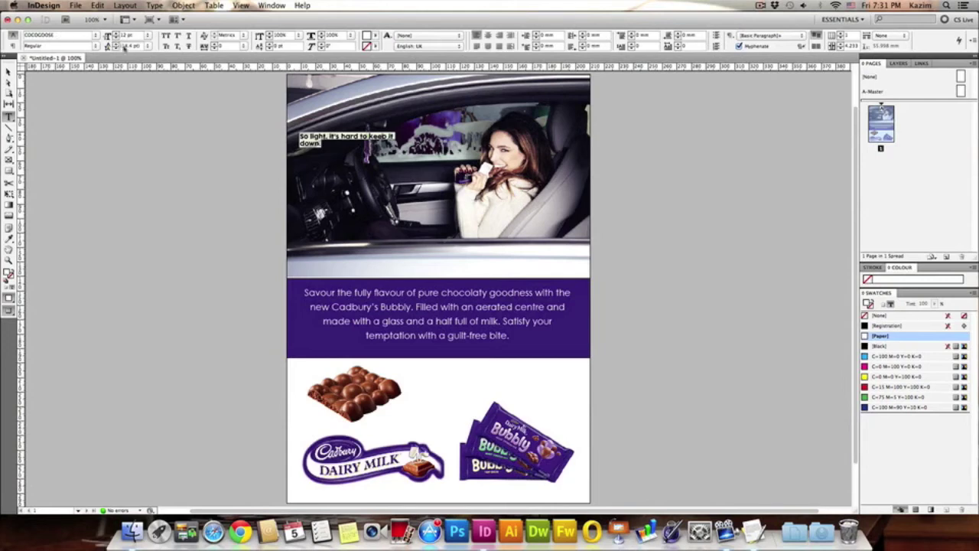
drag(135, 36, 118, 36)
text(30)
key(Return)
click(880, 108)
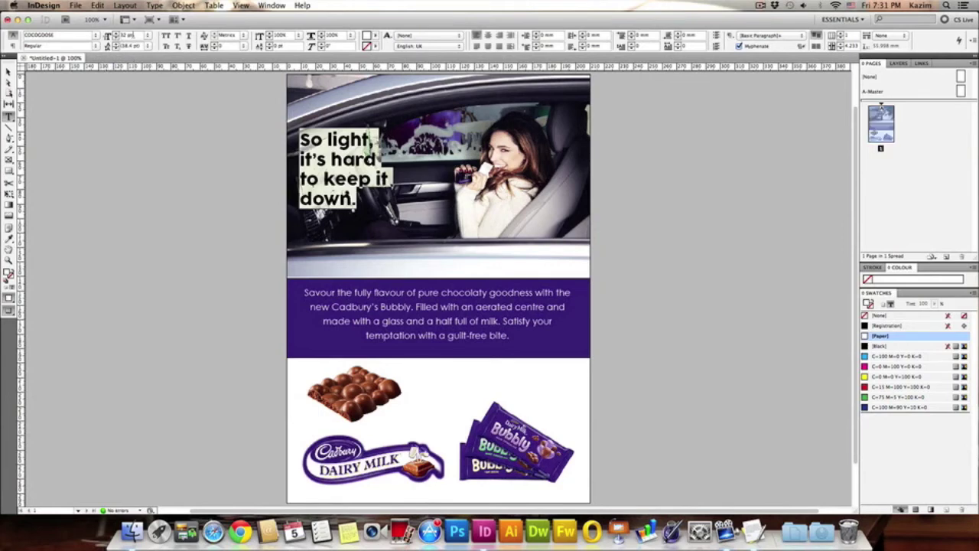
click(114, 39)
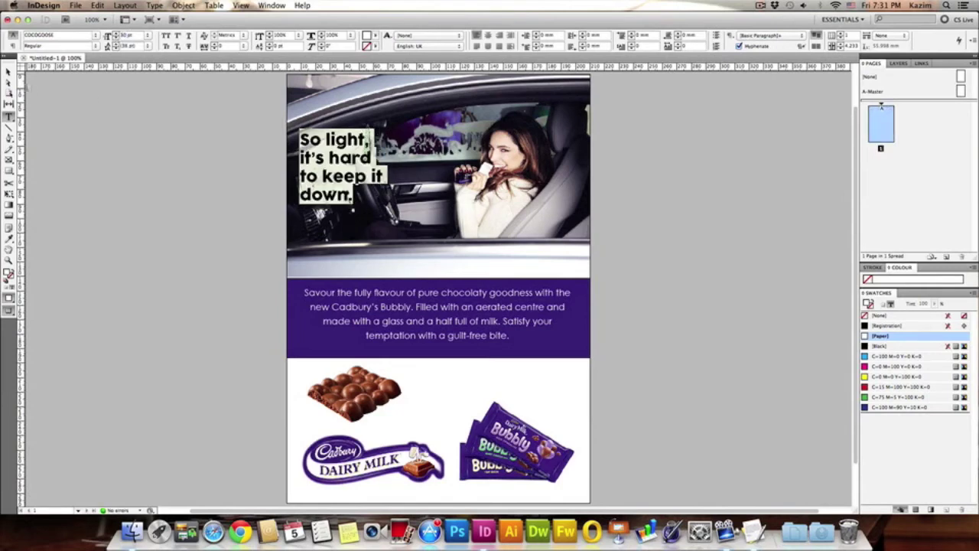
Move the headline frame down and slightly left on the car photo, to about X 72.5 mm, Y 81.75 mm
click(8, 72)
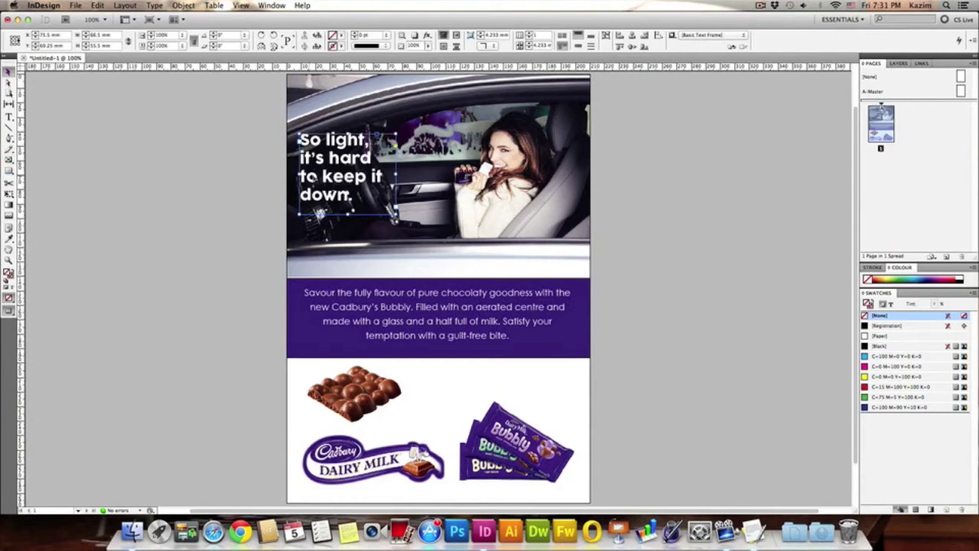
drag(330, 181, 326, 200)
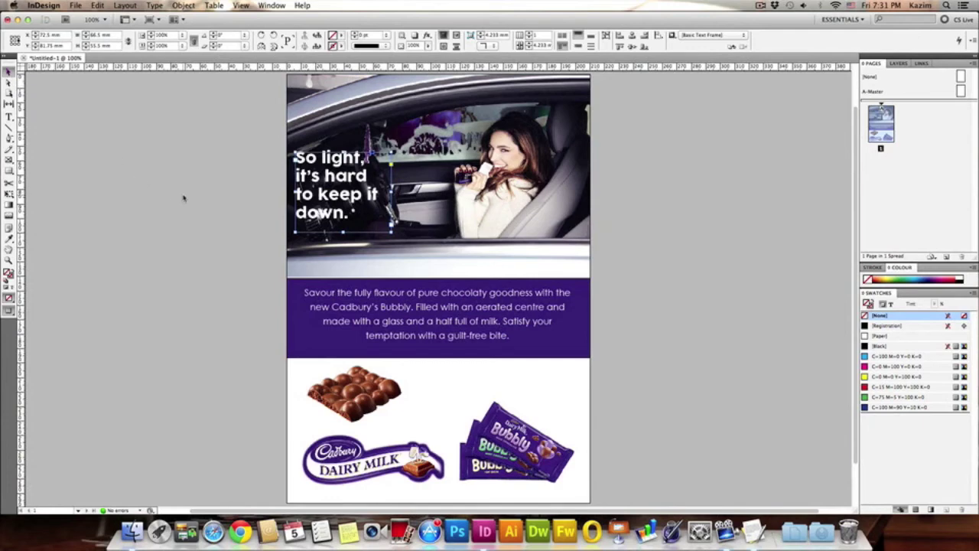
click(234, 203)
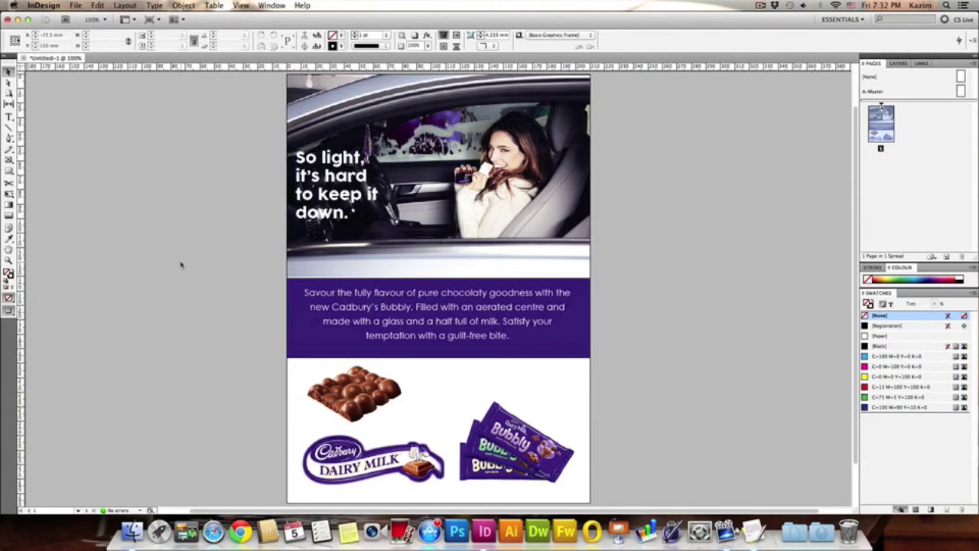
Switch to Ad Text, copy the lines "Cadbury's Bubbly" and "Now available in 3 classic flavours." and return to the InDesign flyer
scroll(182, 265, down, 2)
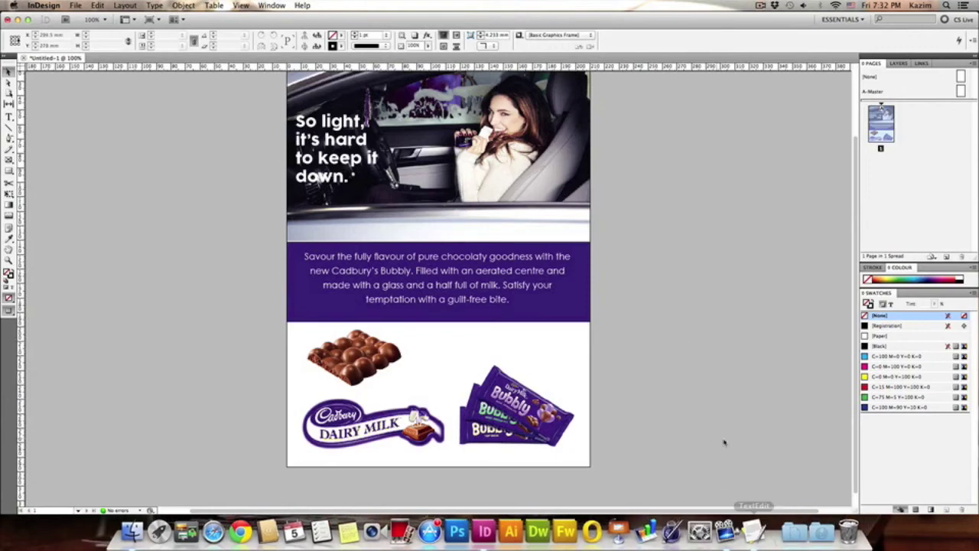
click(700, 531)
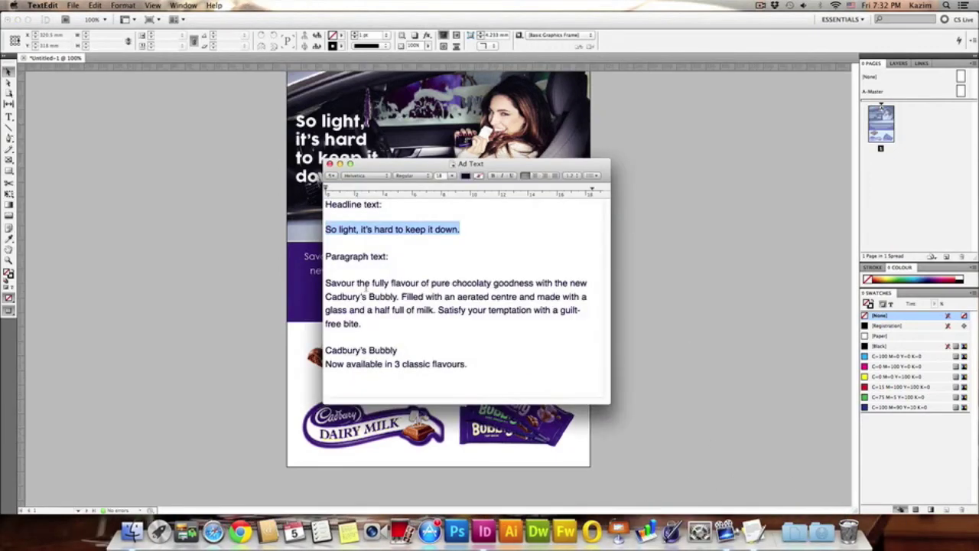
drag(325, 350, 466, 365)
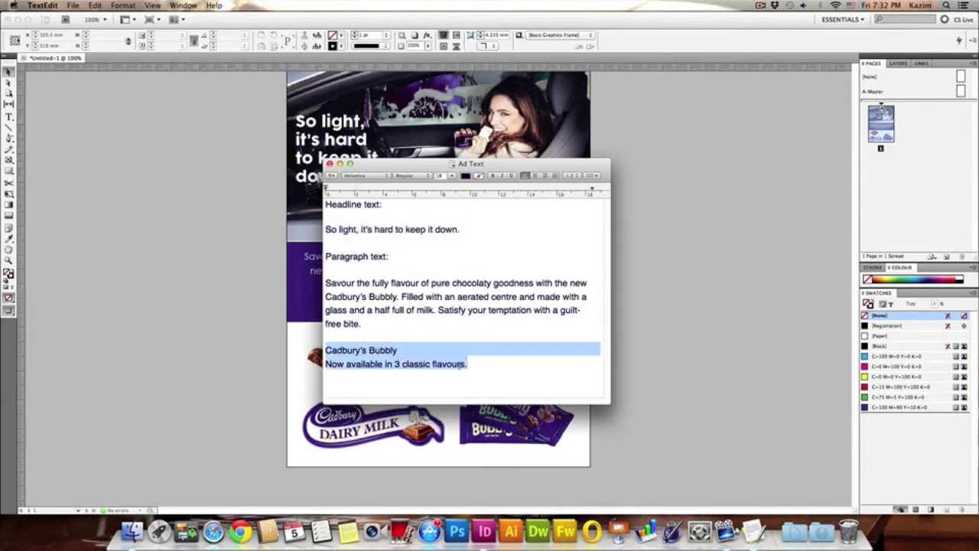
right_click(436, 366)
click(455, 405)
key(super+Tab)
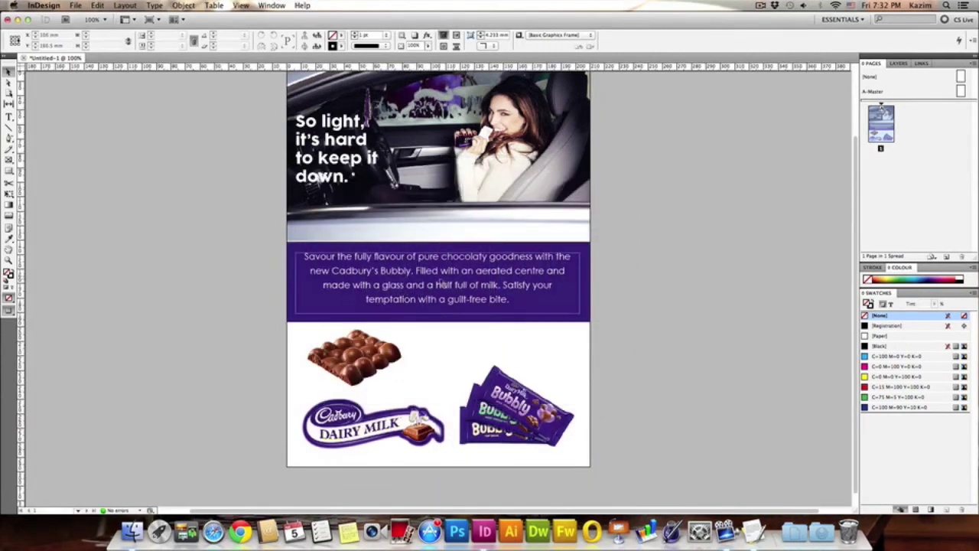
click(652, 300)
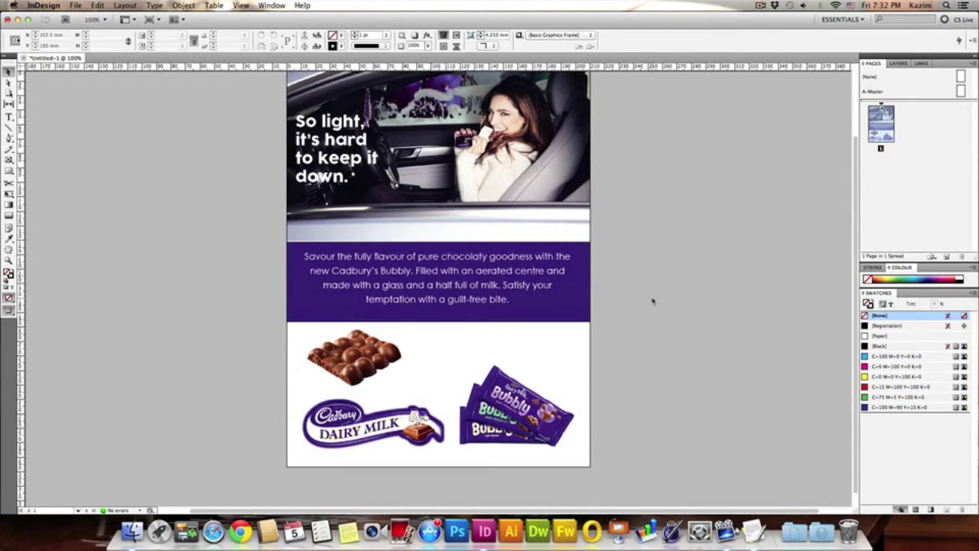
Draw a text frame of about 112.5 × 22 mm above the Bubbly bars and paste the two copied lines into it
scroll(653, 301, up, 2)
scroll(652, 301, down, 2)
key(t)
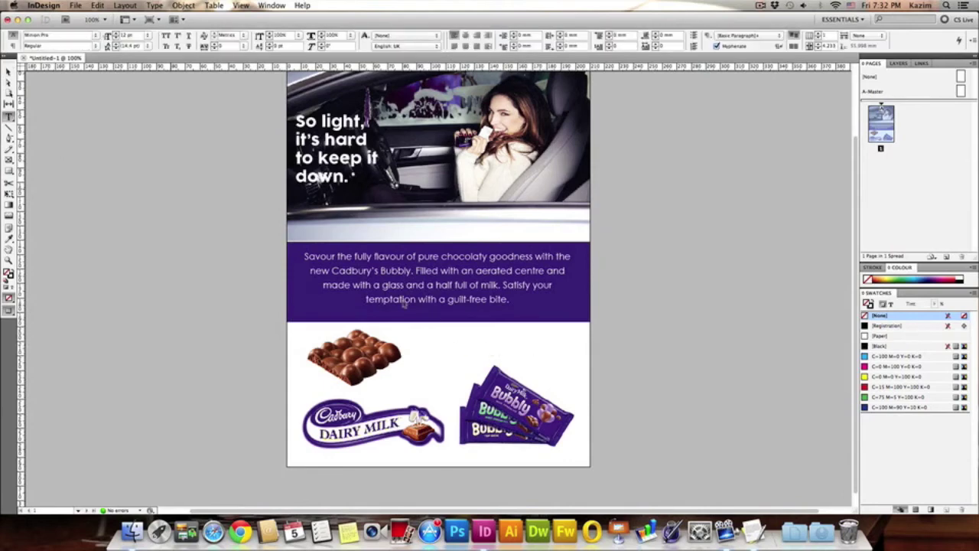
drag(417, 330, 579, 365)
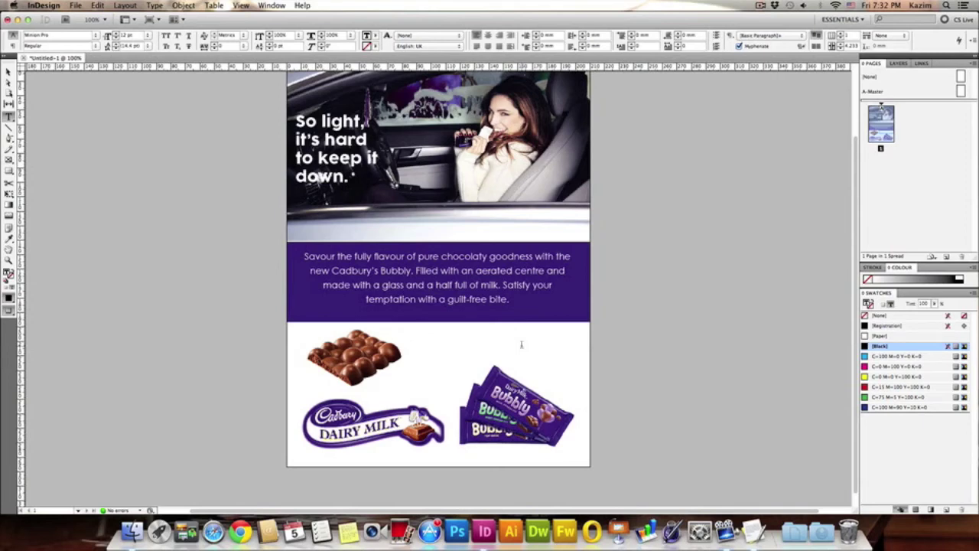
key(super+v)
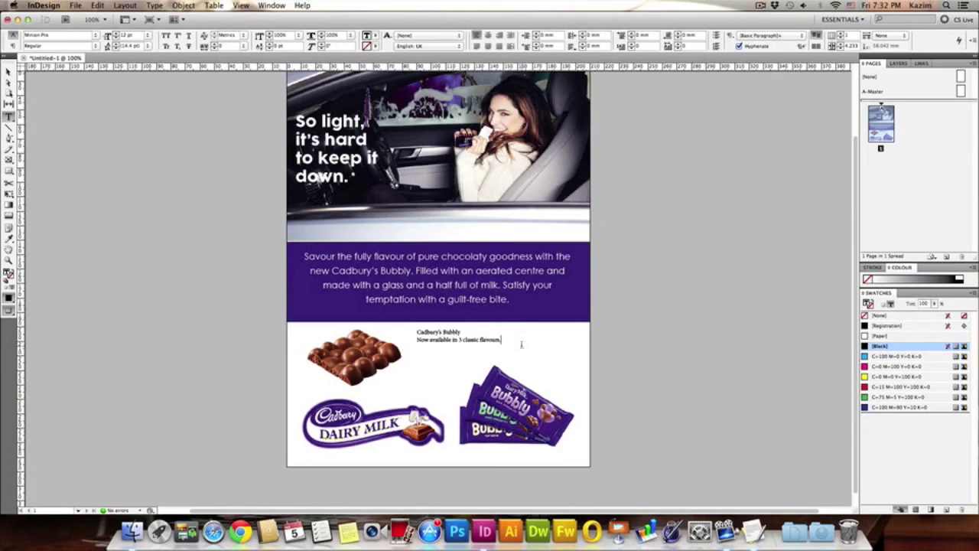
Try to recolour the pasted two-line text with the Eyedropper by sampling the purple band, and undo the colour change
drag(515, 342, 461, 325)
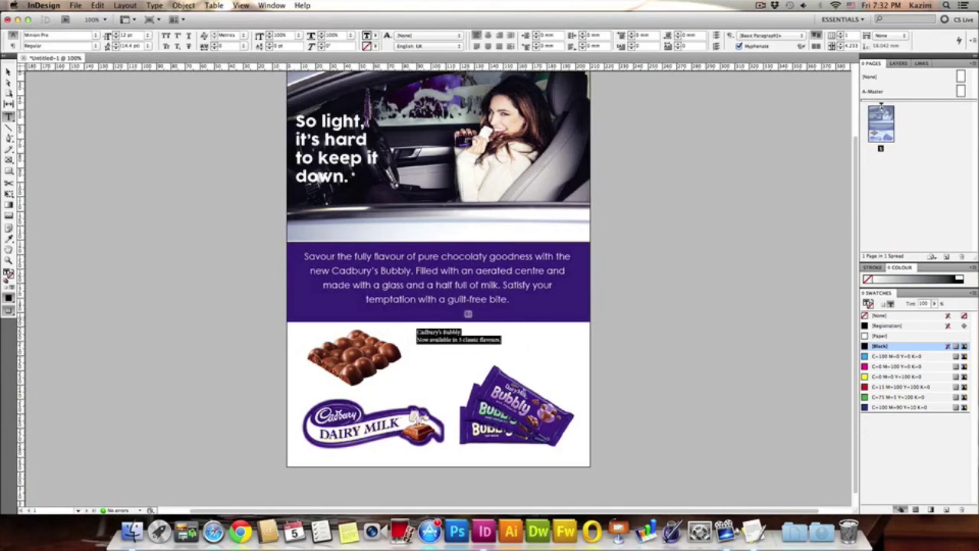
click(490, 339)
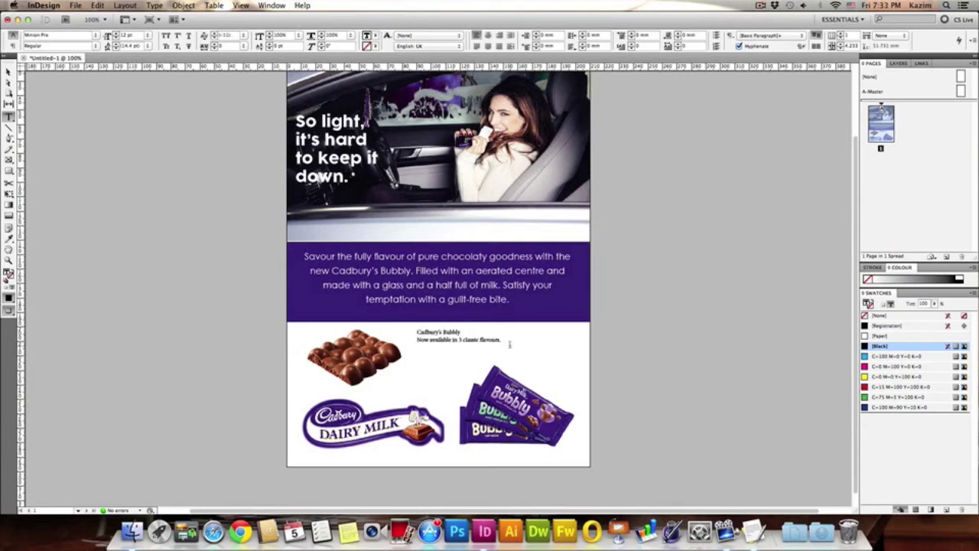
drag(503, 342, 395, 329)
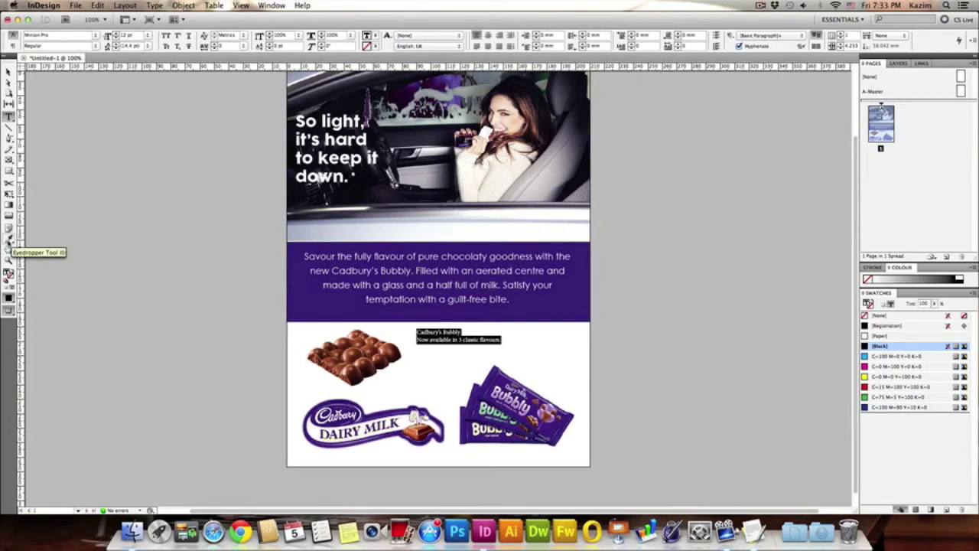
click(9, 240)
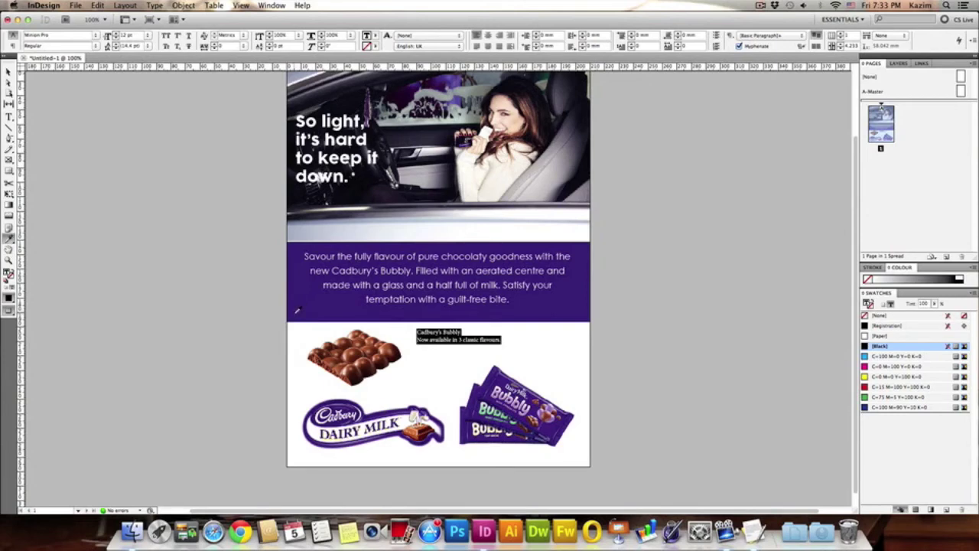
click(290, 310)
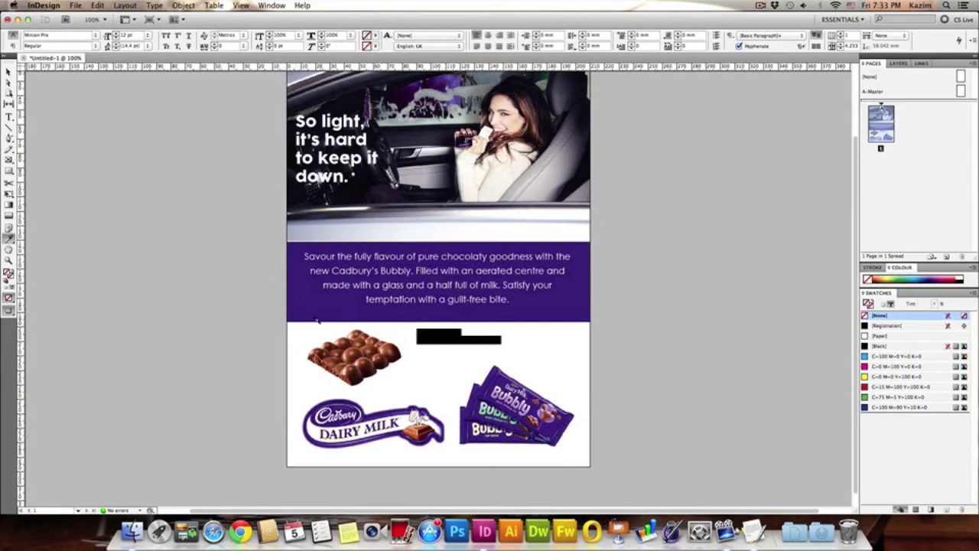
click(8, 70)
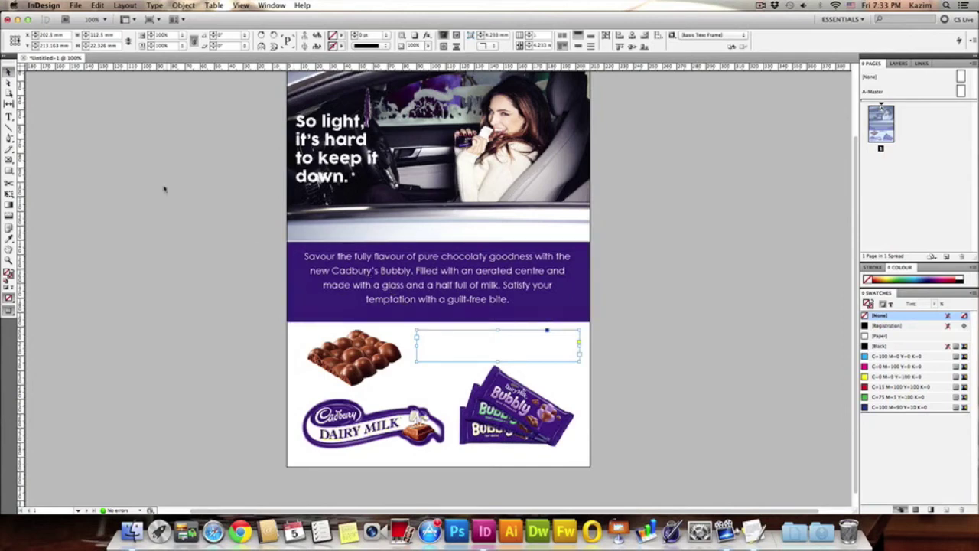
click(97, 6)
click(114, 16)
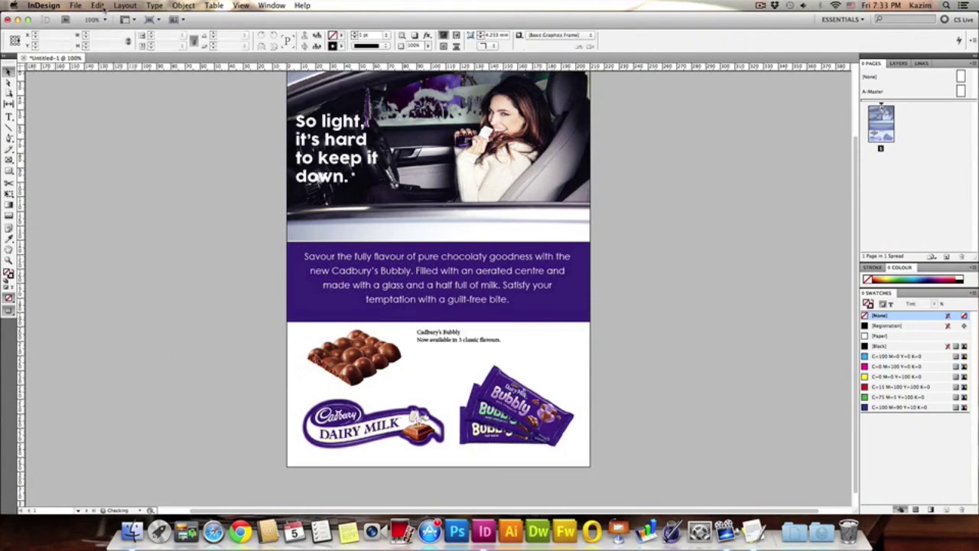
Select both lines above the Bubbly bars and colour them with the purple sampled from the bar wrappers
click(480, 351)
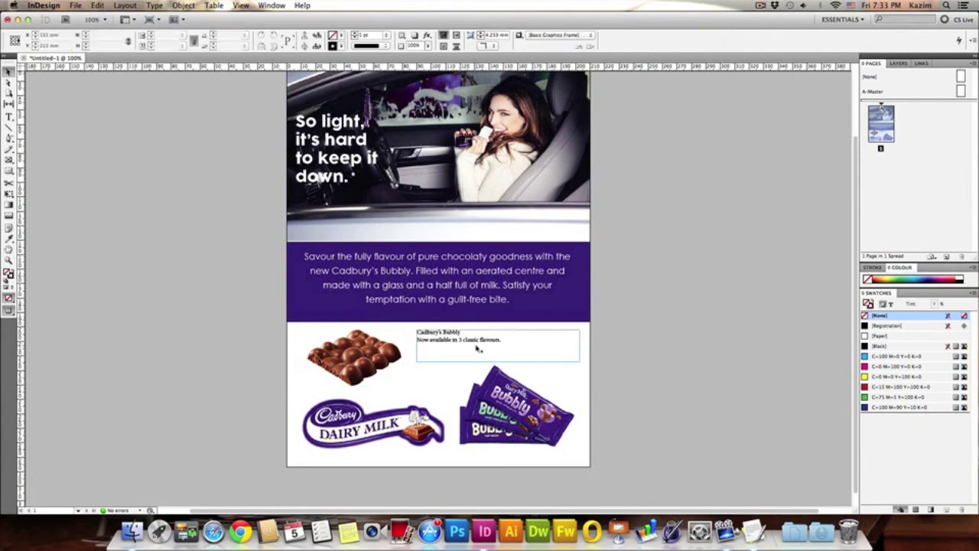
double_click(478, 345)
drag(527, 342, 395, 329)
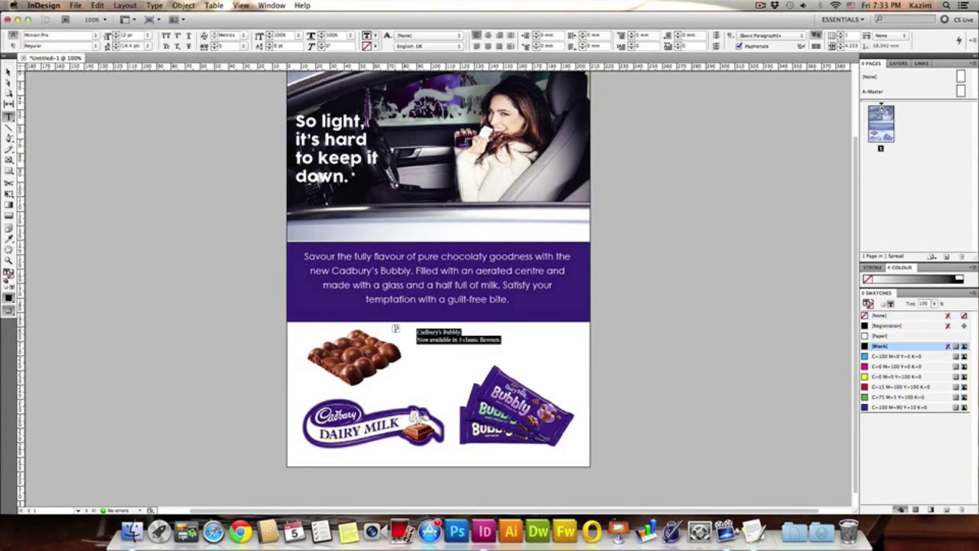
click(9, 238)
click(482, 384)
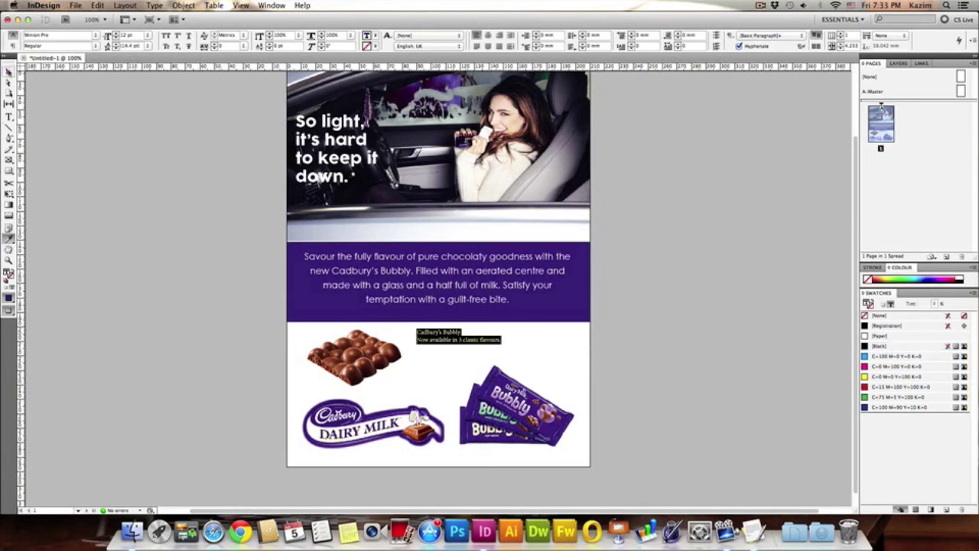
click(10, 71)
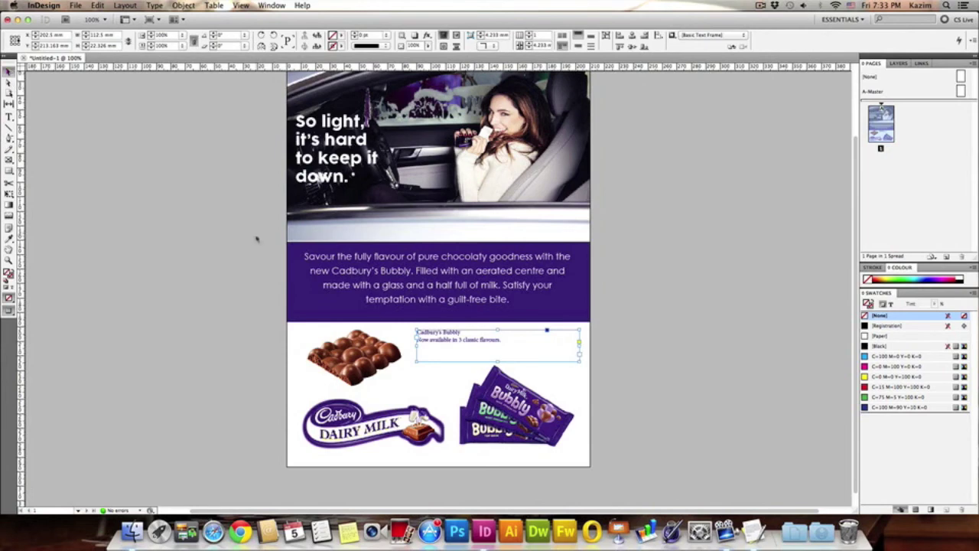
Set both lines above the Bubbly bars to a 22 pt font size with 30 pt leading
double_click(473, 344)
drag(462, 339, 502, 340)
key(super+a)
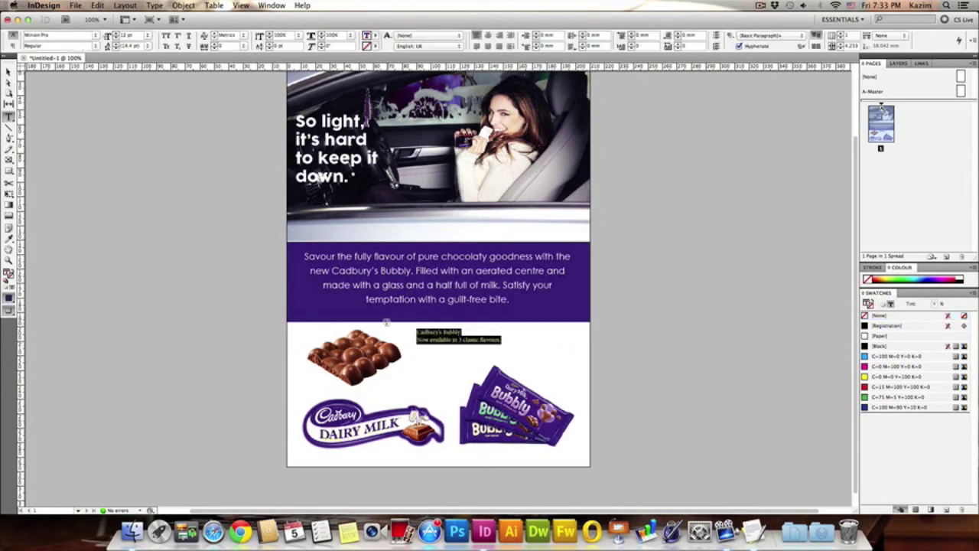
click(114, 38)
text(22)
key(Return)
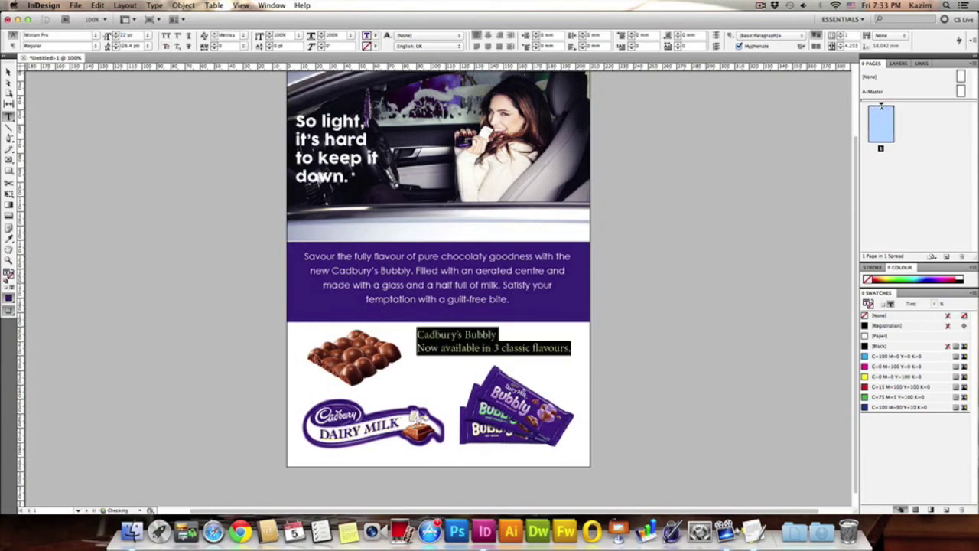
click(110, 46)
text(30)
key(Return)
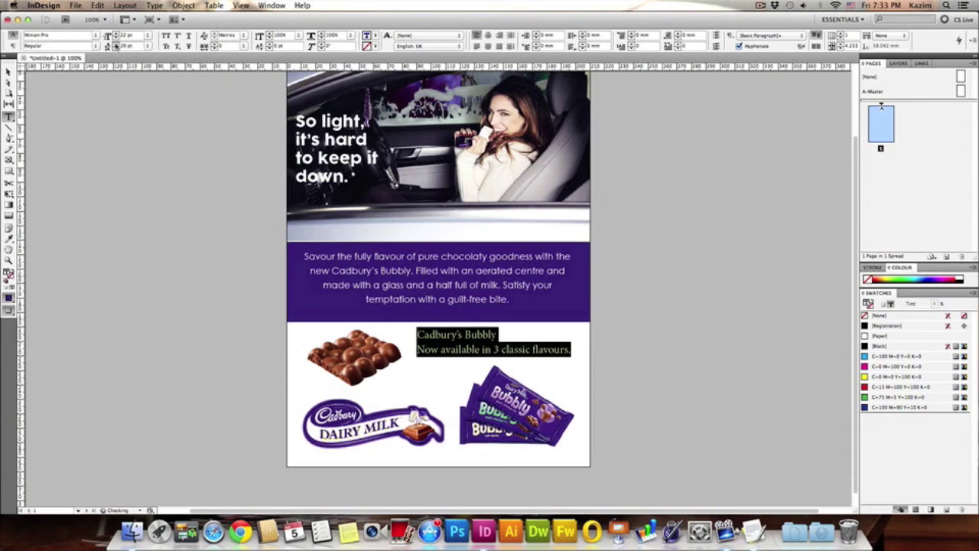
Set the font of the two lines above the Bubbly bars to Century Gothic Regular at 18 pt
click(5, 38)
text(Calibri)
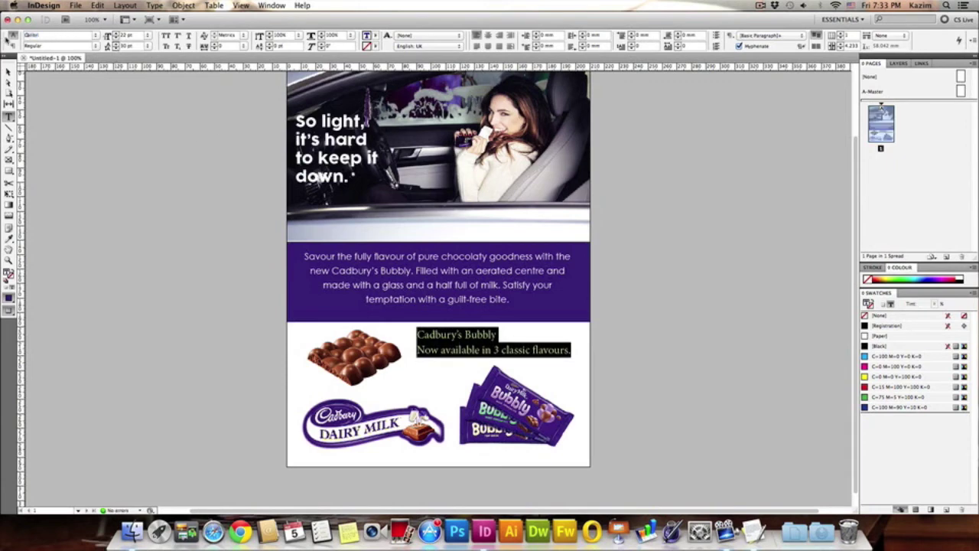
key(Return)
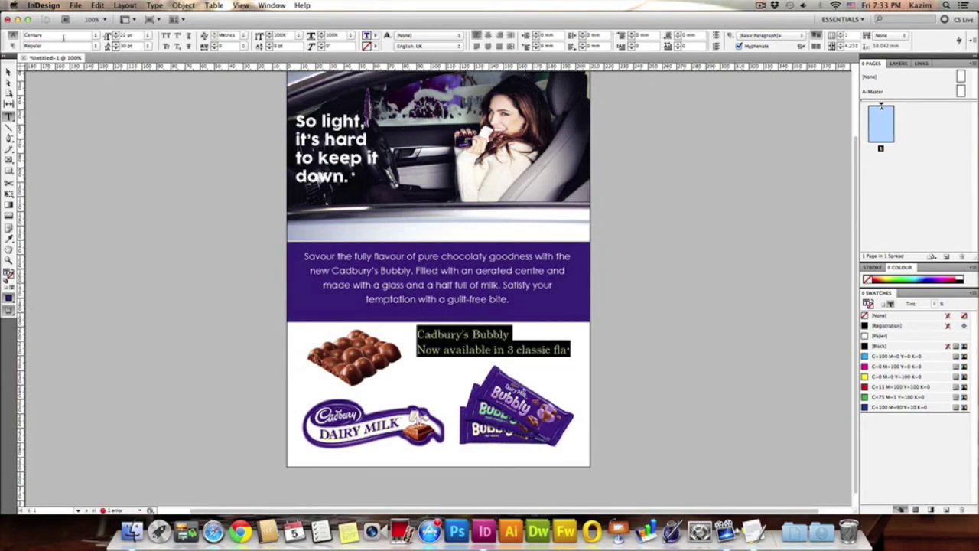
click(97, 39)
mouse_move(100, 46)
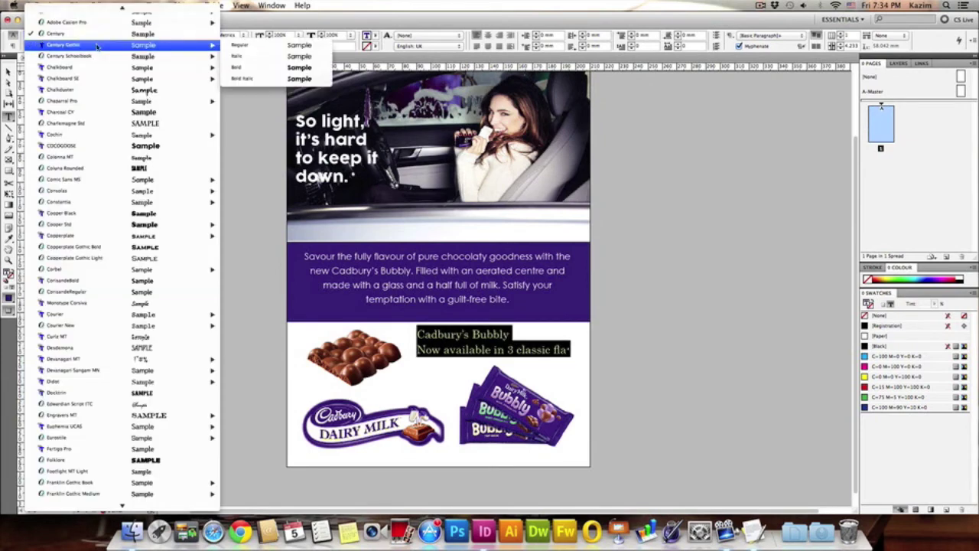
click(250, 46)
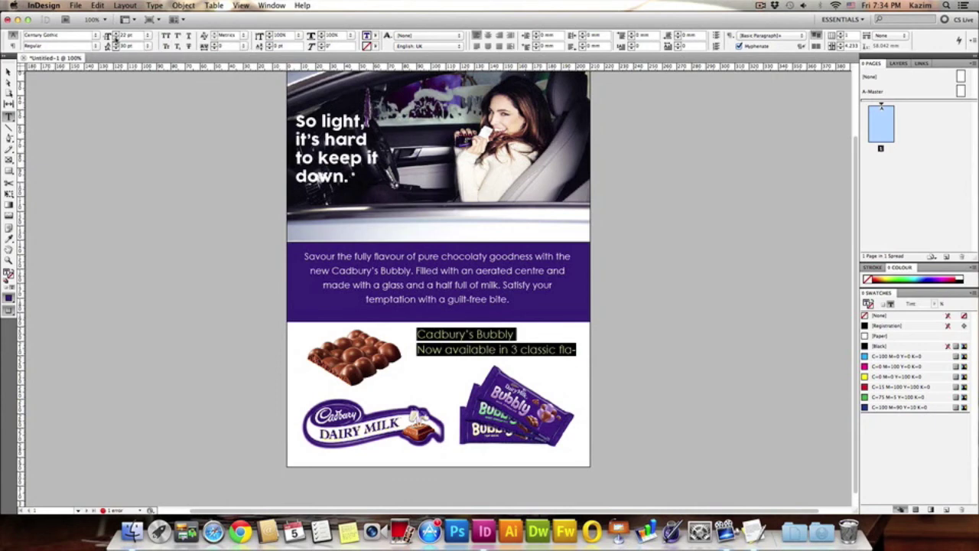
click(115, 38)
click(115, 38)
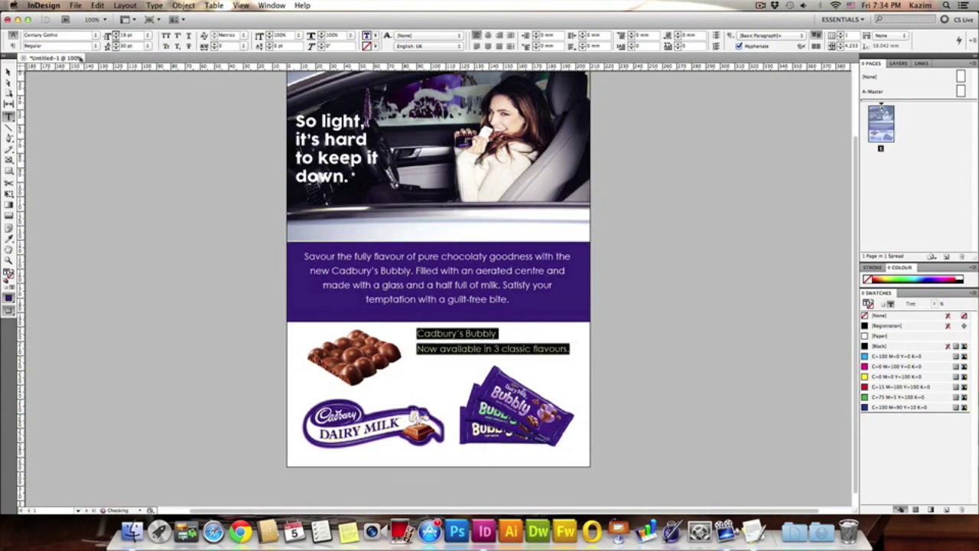
click(442, 348)
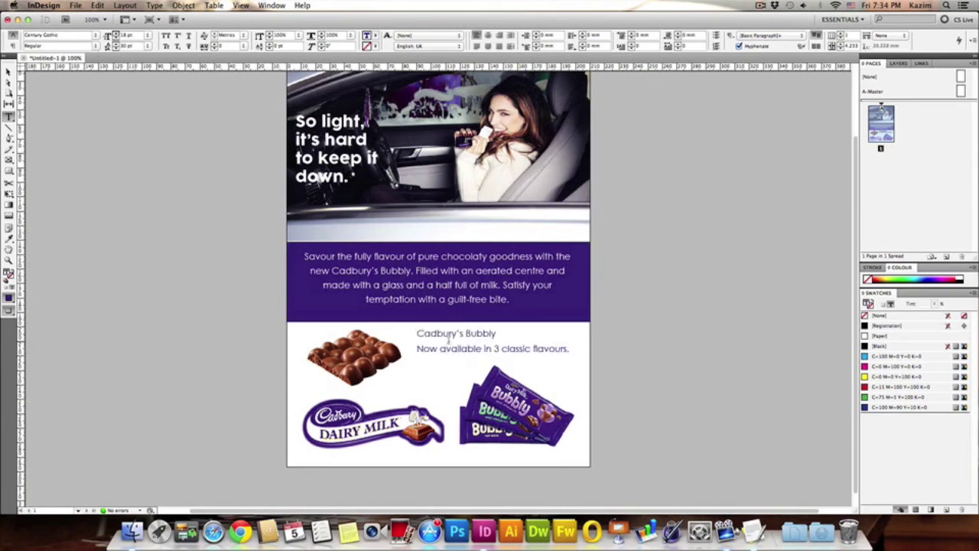
Make the "Cadbury's Bubbly" line above the Bubbly bars bold in Century Gothic
drag(502, 332, 416, 333)
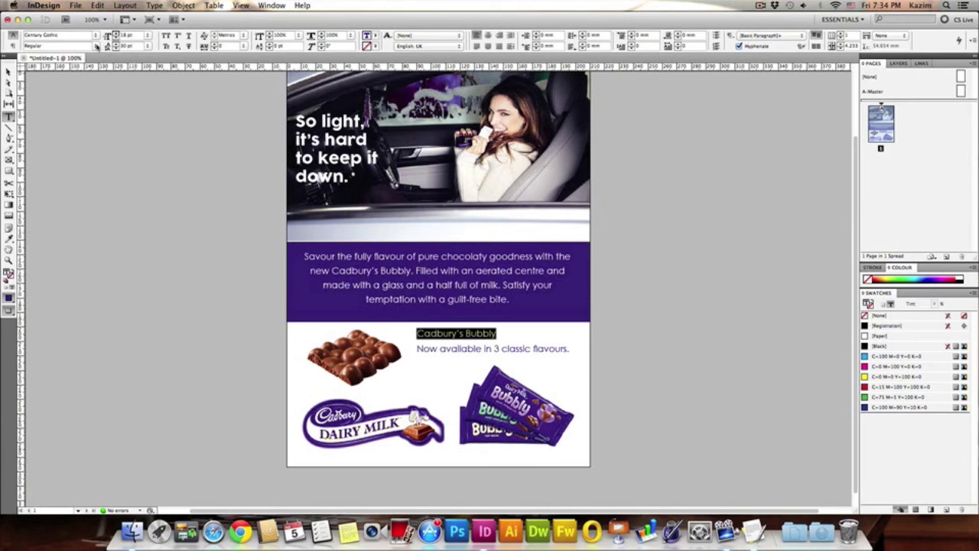
click(97, 47)
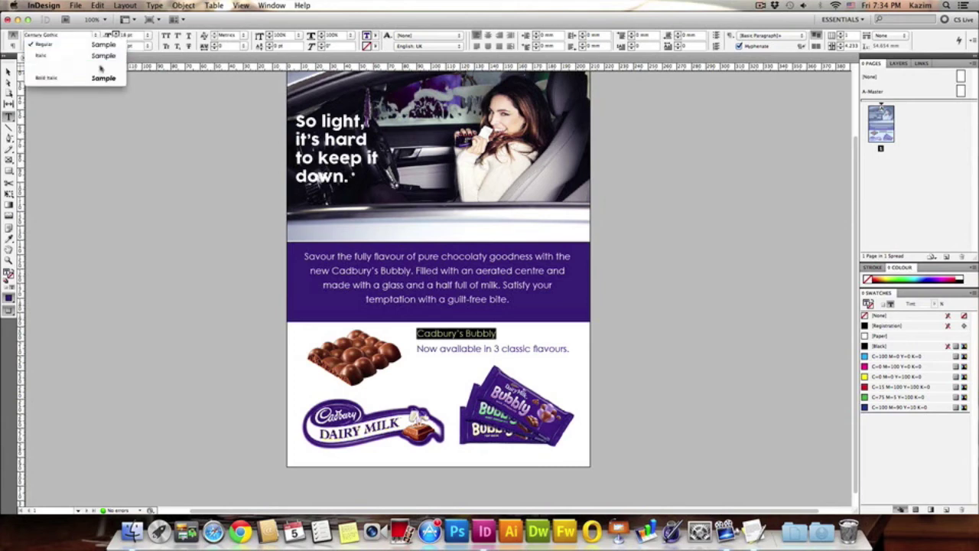
click(101, 66)
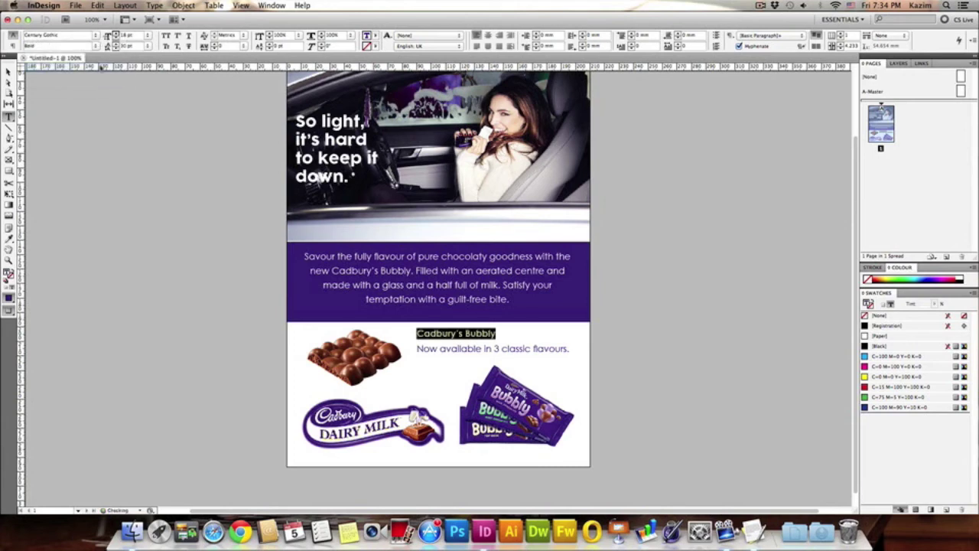
Set the leading of both text lines above the Bubbly bars to 24 pt
click(522, 349)
drag(570, 349, 378, 329)
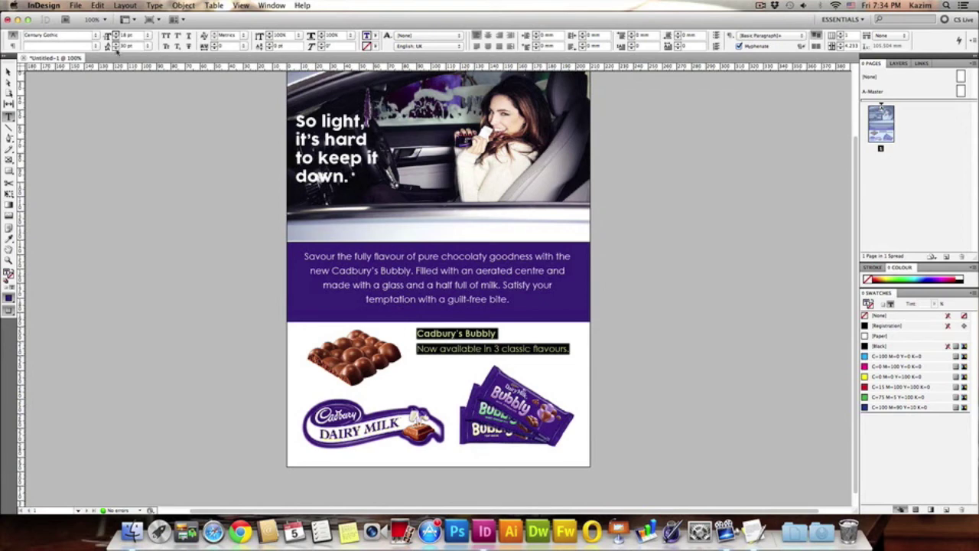
click(115, 48)
click(115, 48)
click(115, 48)
click(115, 49)
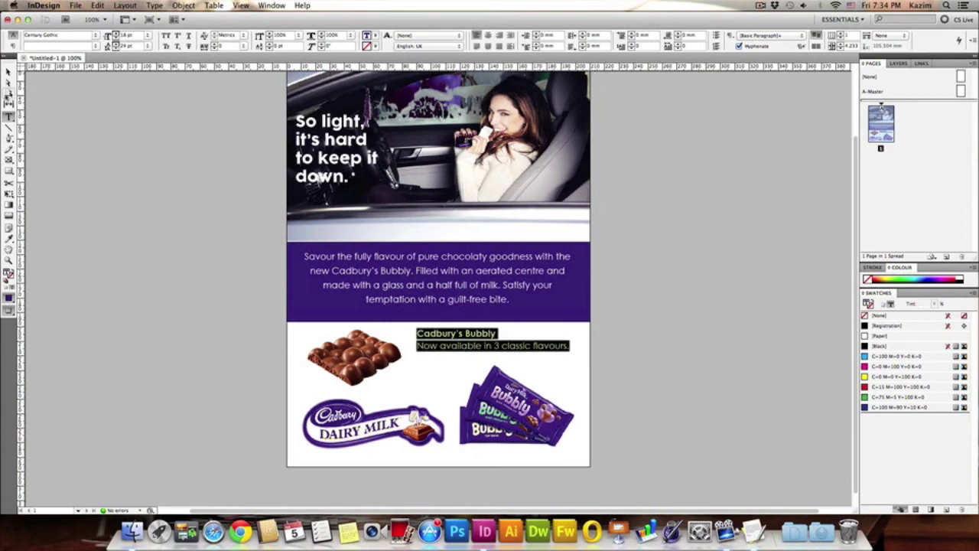
Right-align both text lines above the Bubbly bars within their frame
click(8, 71)
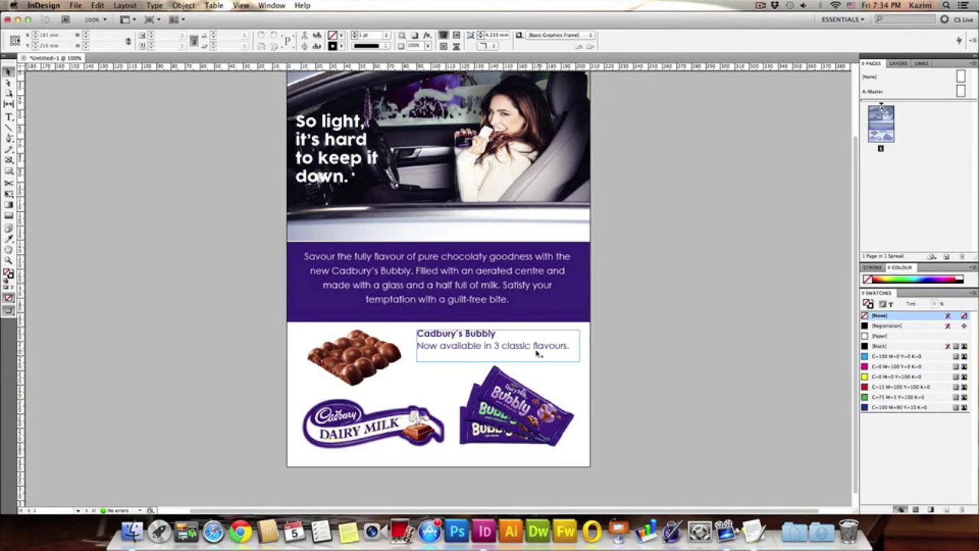
drag(515, 350, 514, 348)
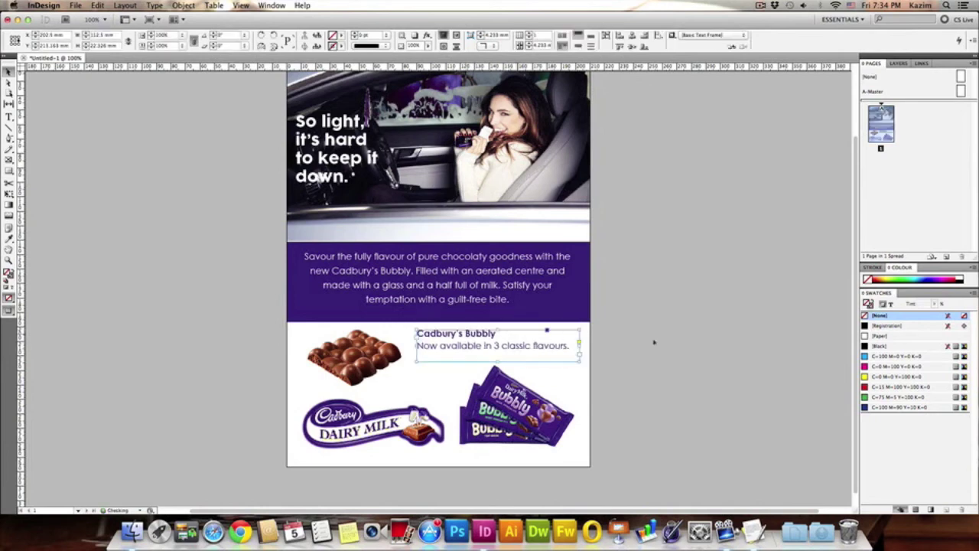
double_click(510, 348)
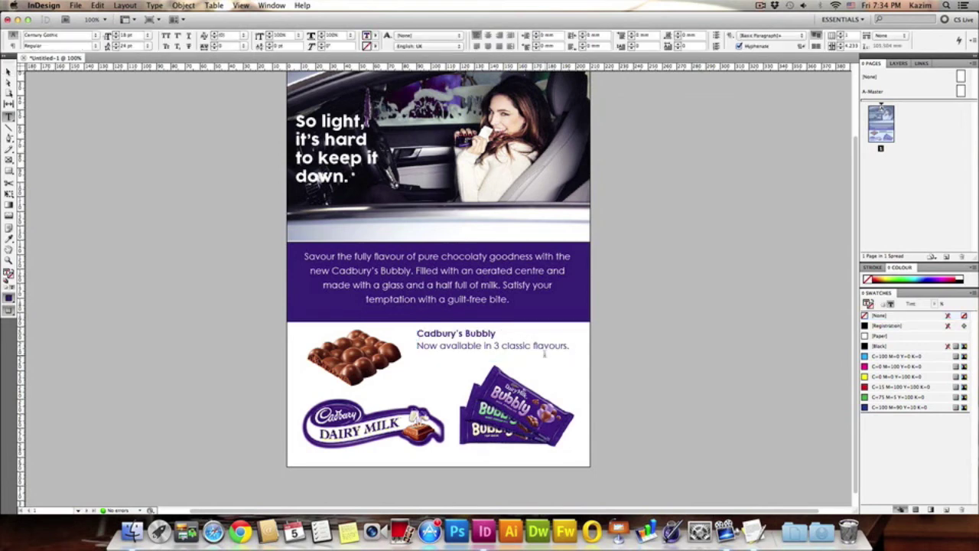
key(super+a)
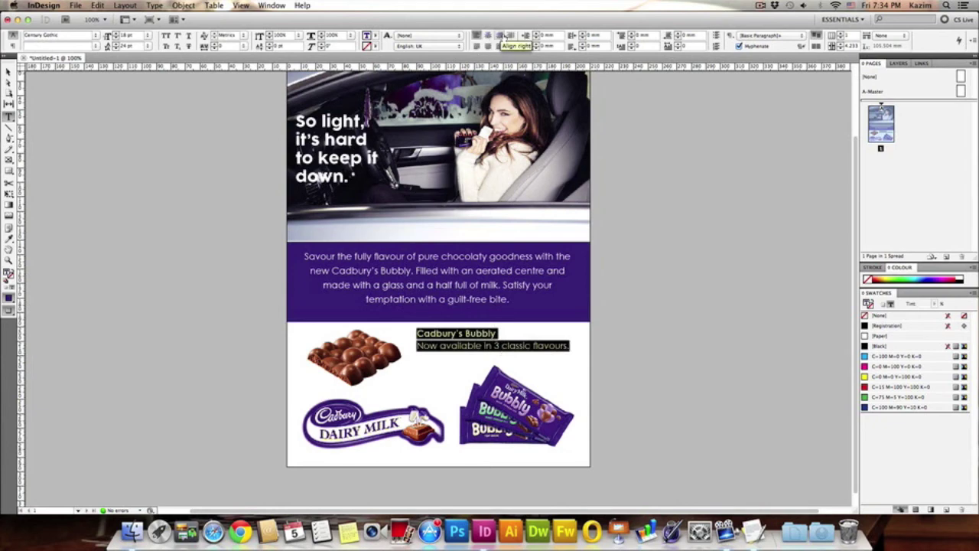
click(501, 36)
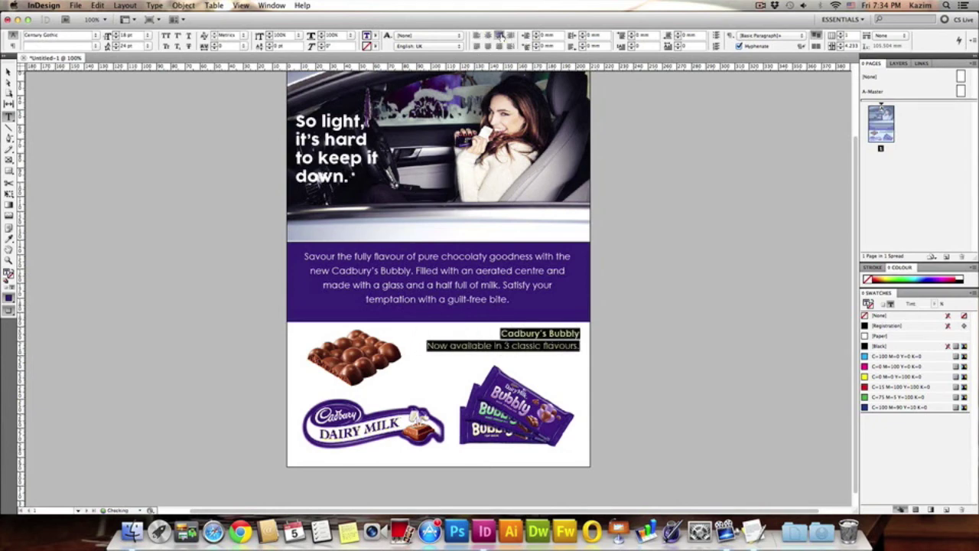
click(9, 70)
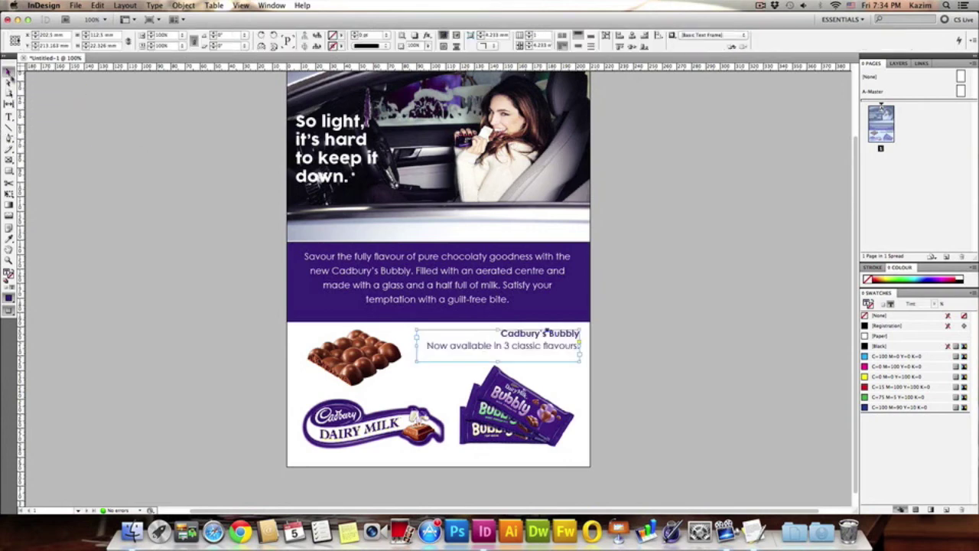
click(156, 227)
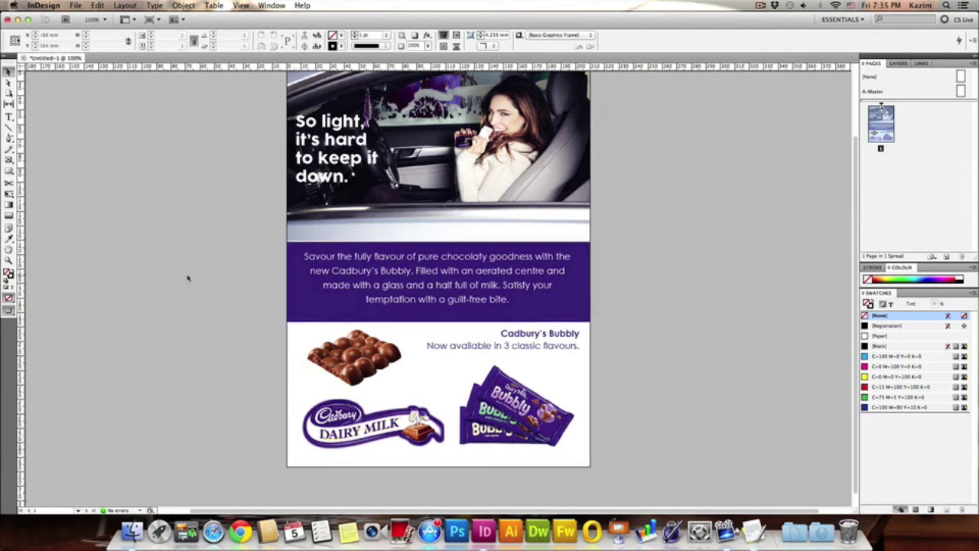
Examine the purple paragraph band and the lower section of the flyer close up at 200% zoom
key(super+equal)
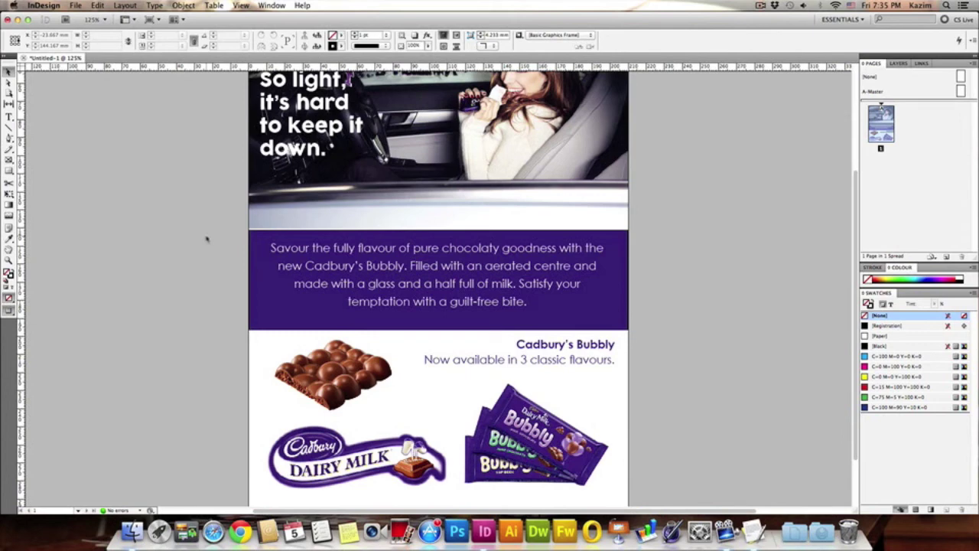
key(super+equal)
key(super+equal)
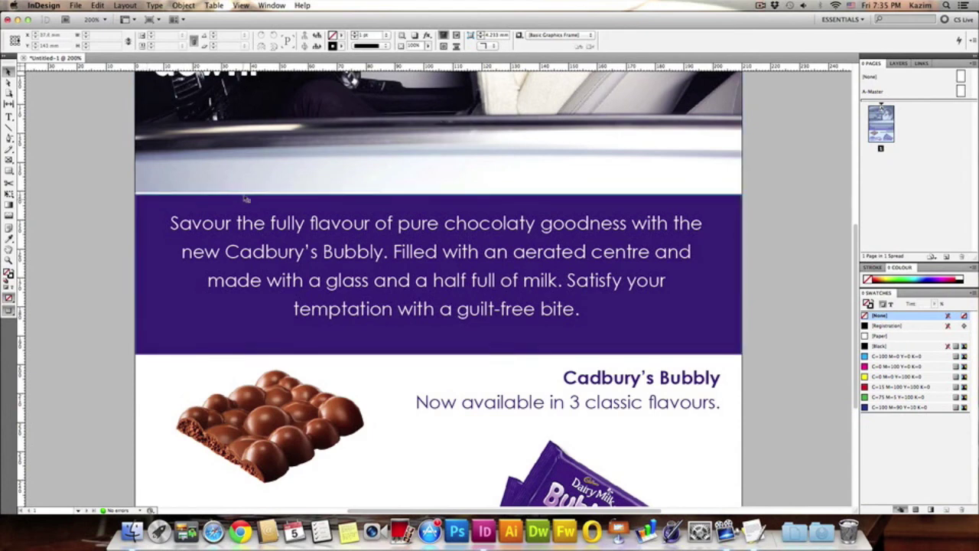
scroll(167, 250, up, 3)
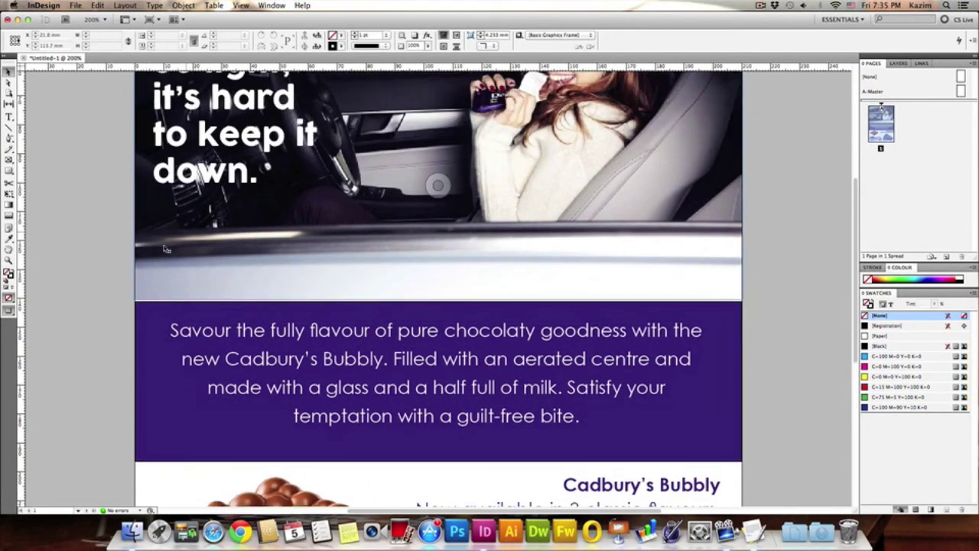
click(141, 309)
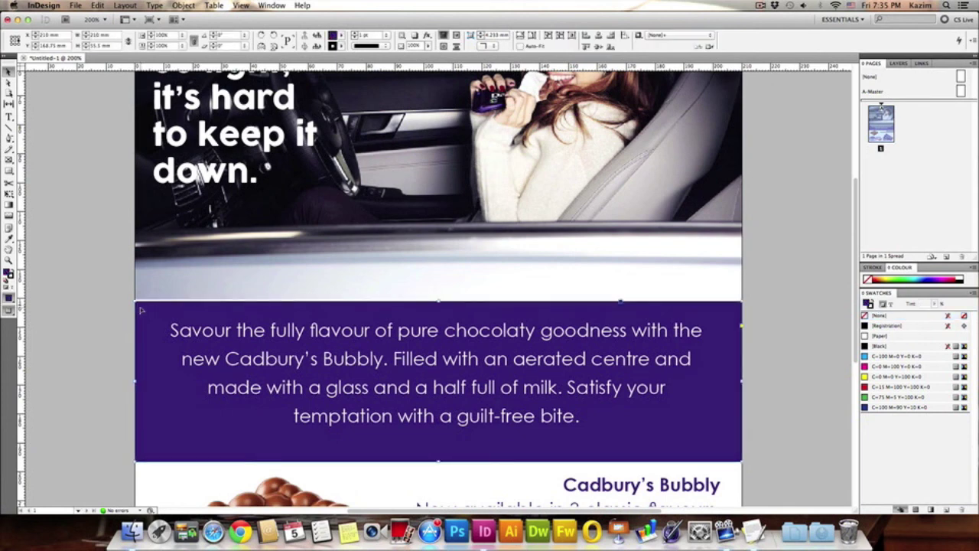
click(92, 314)
scroll(92, 313, down, 5)
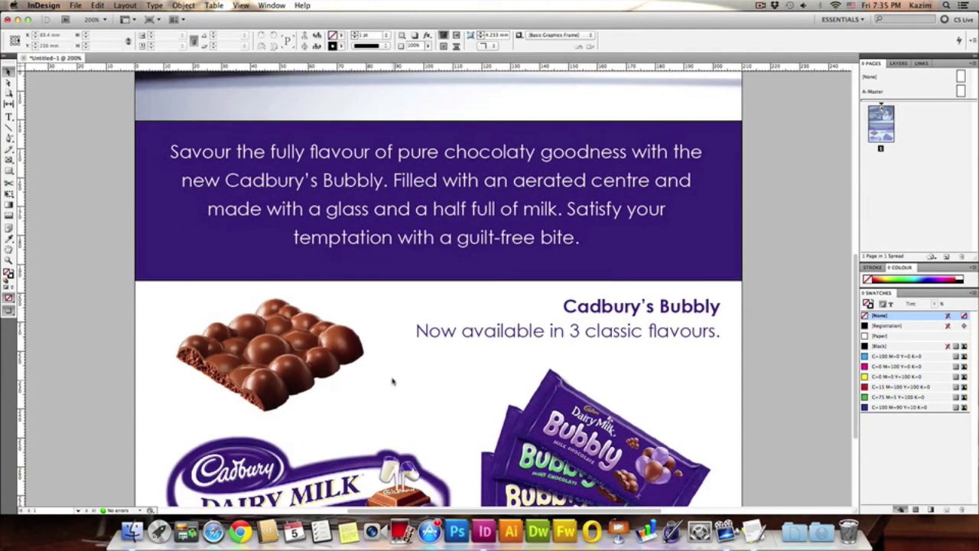
scroll(569, 367, down, 3)
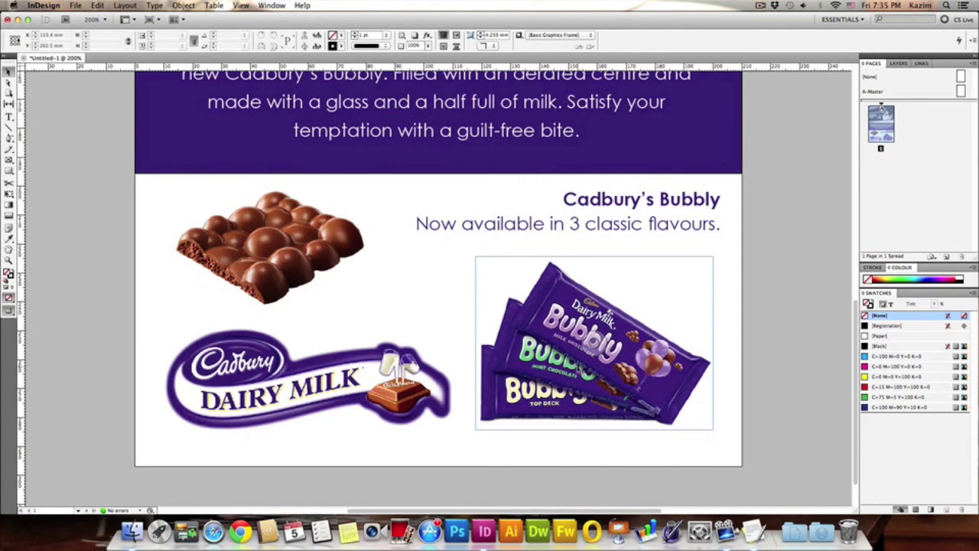
Shrink the chocolate piece image proportionally to about 48 × 29 mm and place it beside the upper right of the Bubbly bars
click(326, 269)
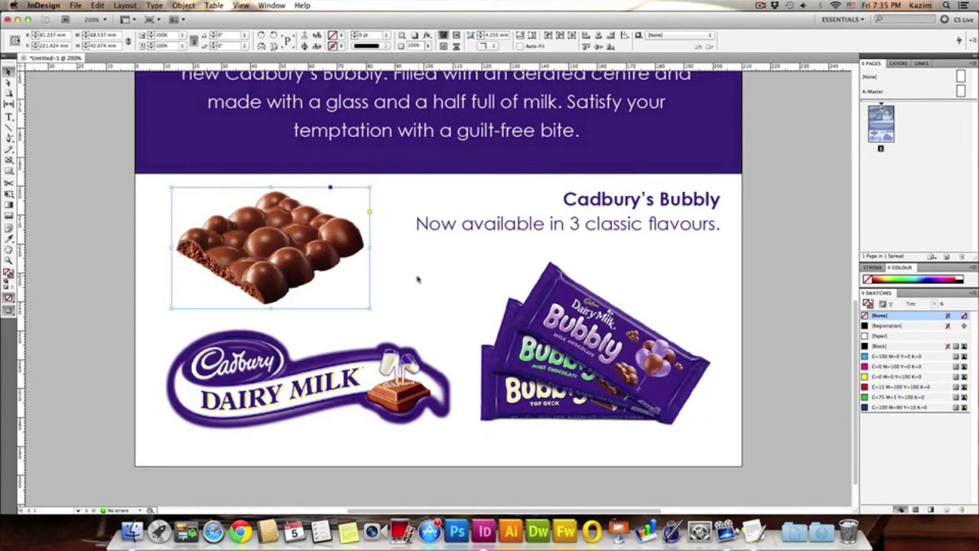
click(321, 262)
drag(322, 262, 416, 292)
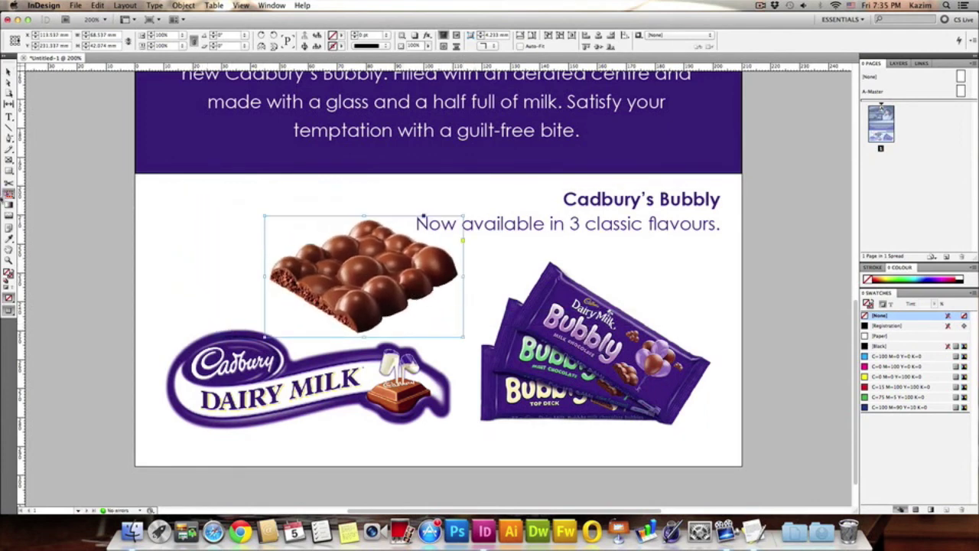
click(8, 194)
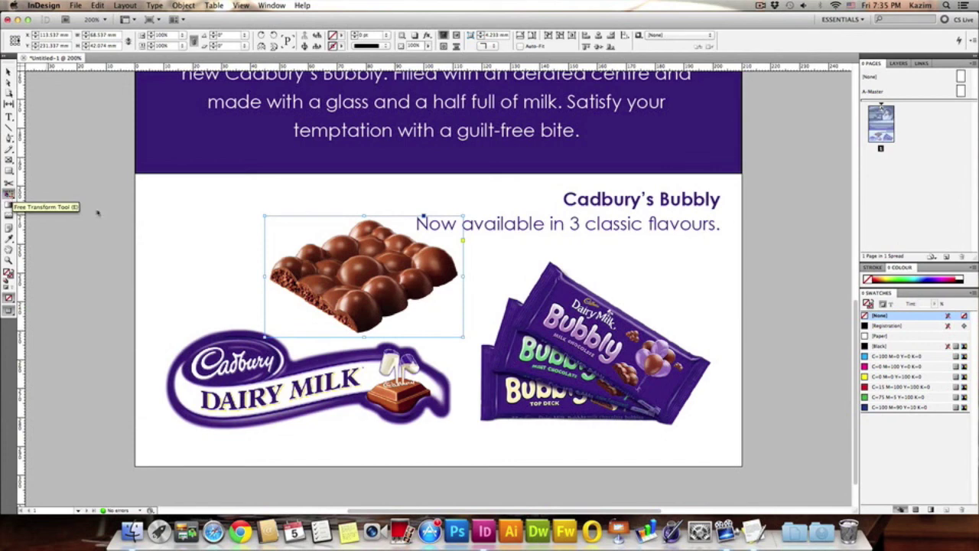
click(264, 215)
drag(265, 215, 321, 250)
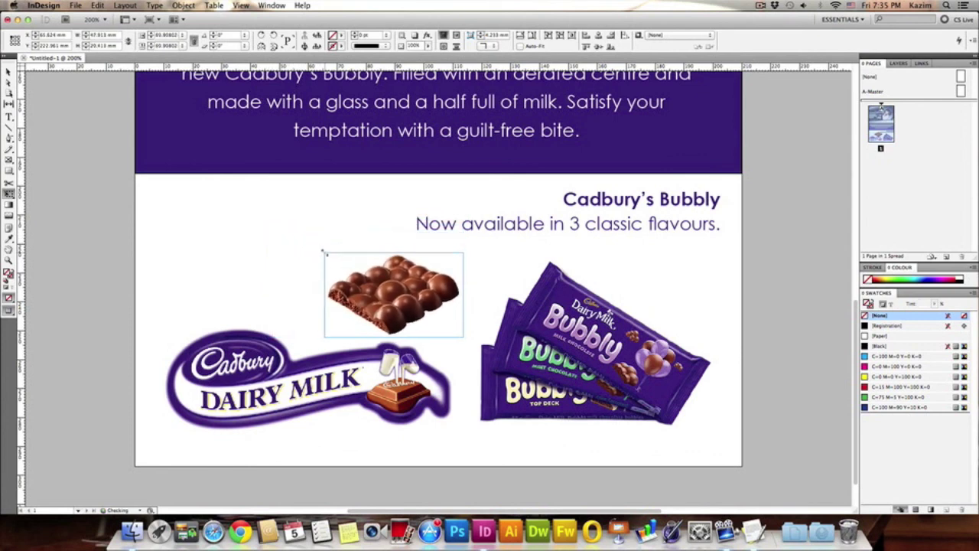
drag(404, 308, 673, 293)
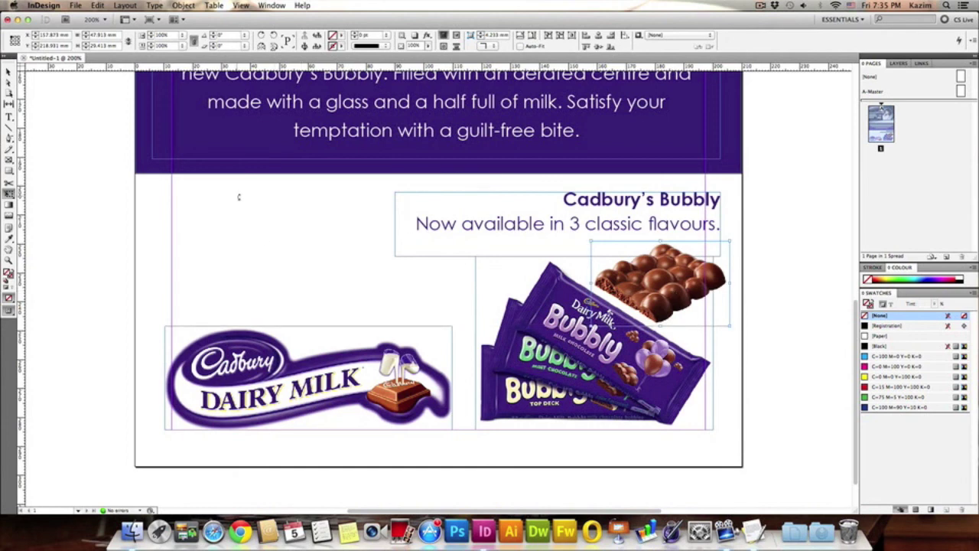
Move the "Cadbury's Bubbly" text frame slightly left and up so its right edge meets the right page margin
click(8, 72)
click(704, 187)
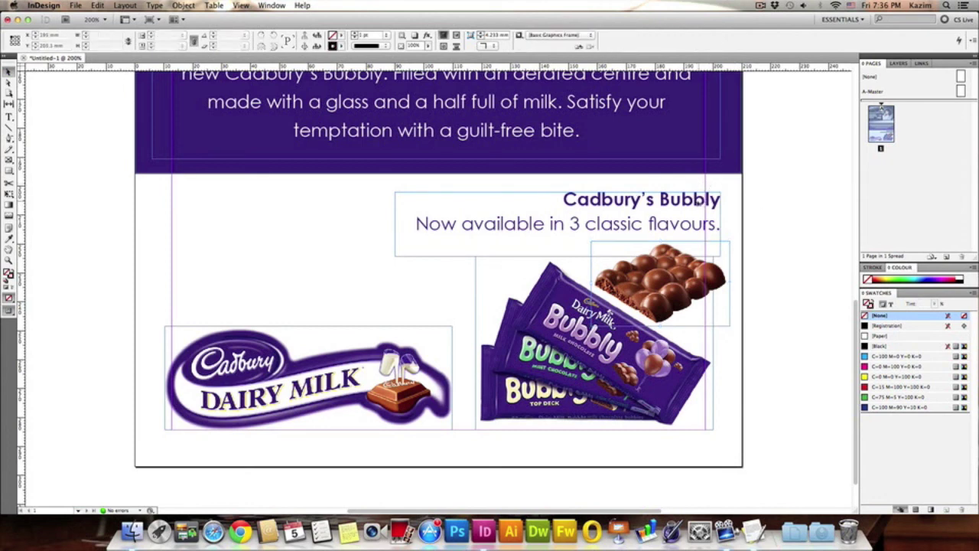
drag(698, 200, 693, 199)
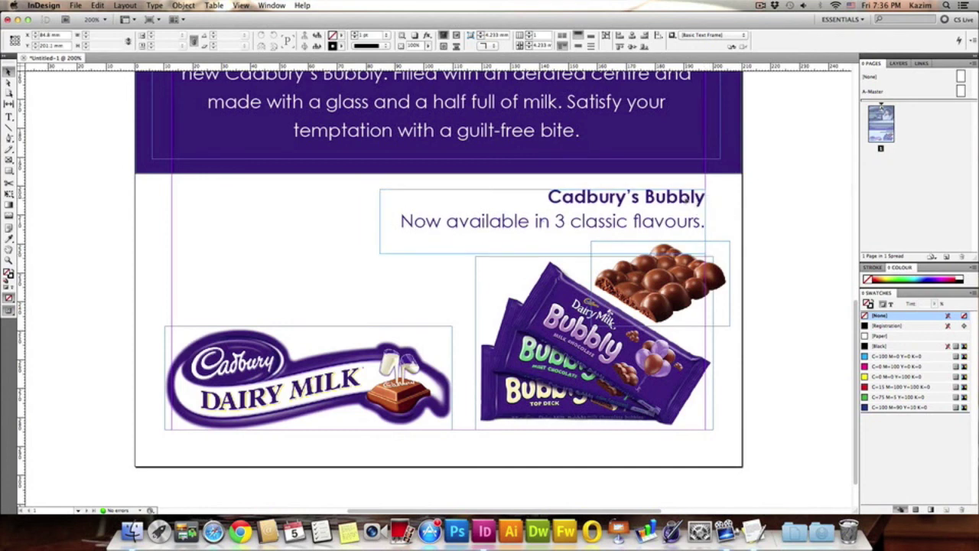
click(782, 267)
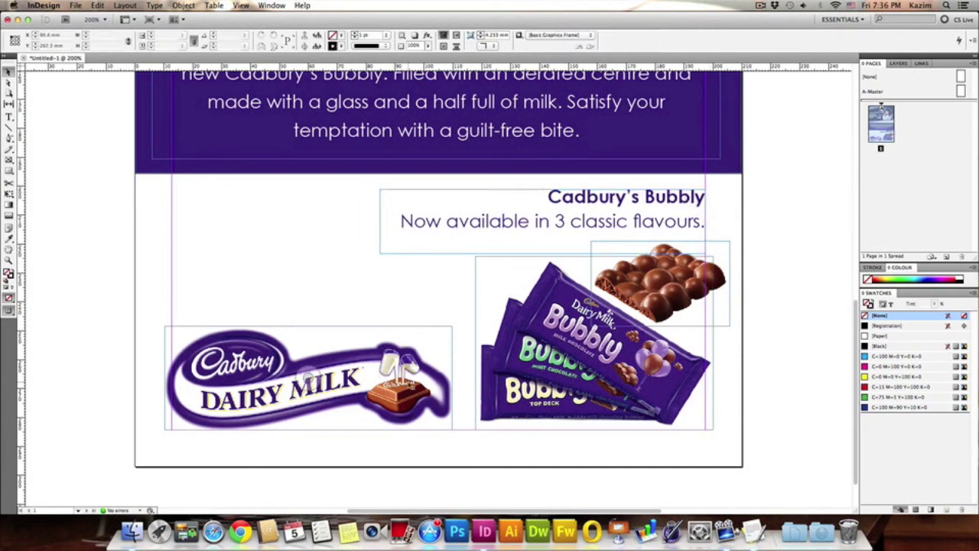
Scale the Dairy Milk logo down to about 92 × 33 mm and move it up beside the left page margin
click(306, 378)
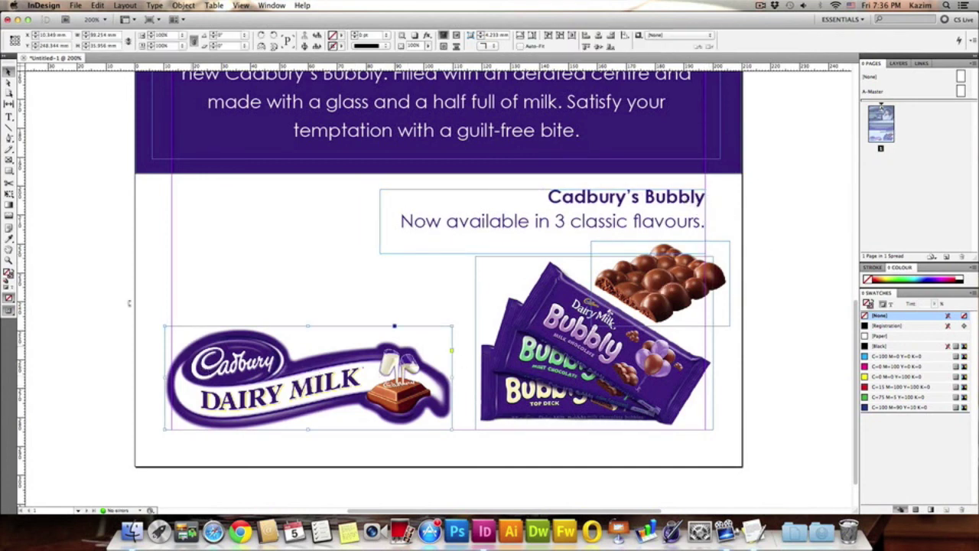
click(8, 194)
drag(165, 331, 185, 334)
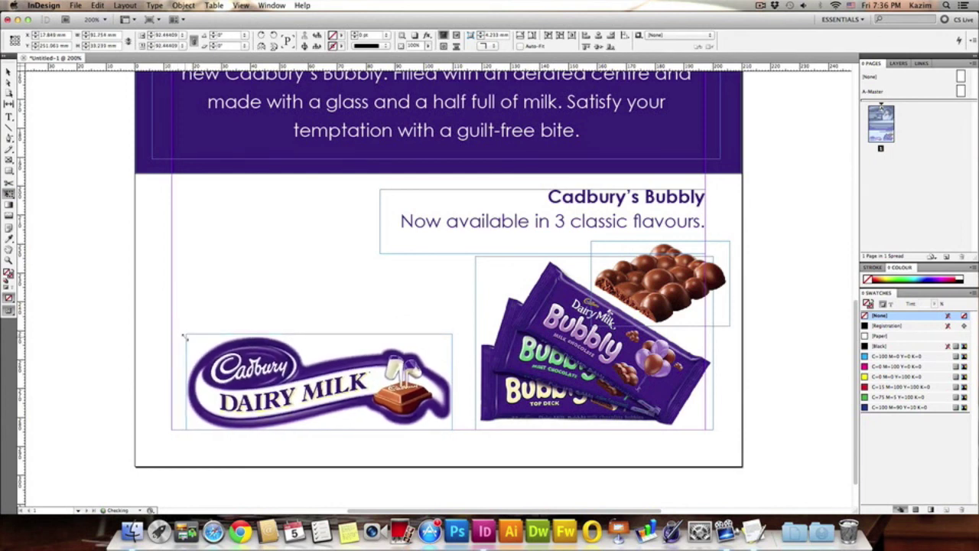
drag(319, 383, 262, 296)
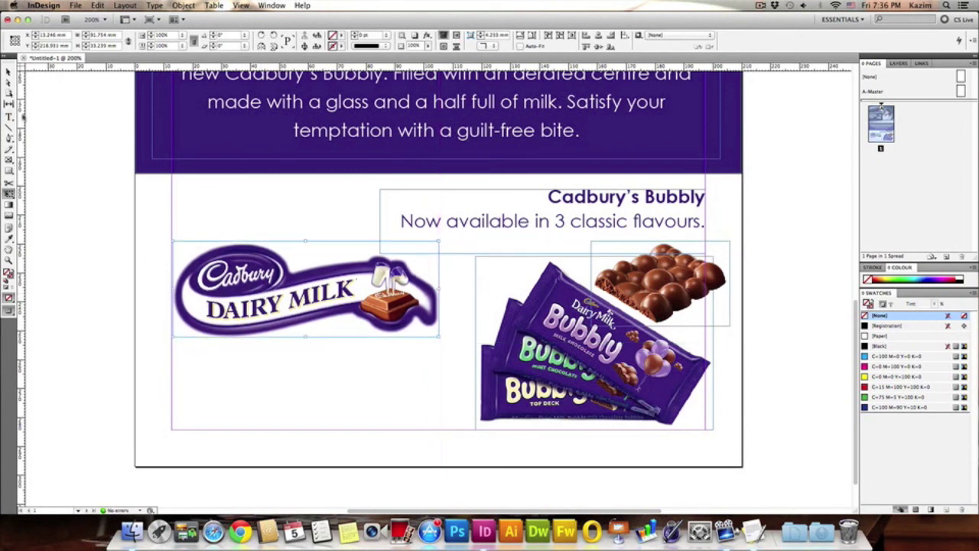
Shift the Bubbly bars left and slightly down, and move the chocolate piece left to the right page margin
click(9, 71)
click(530, 400)
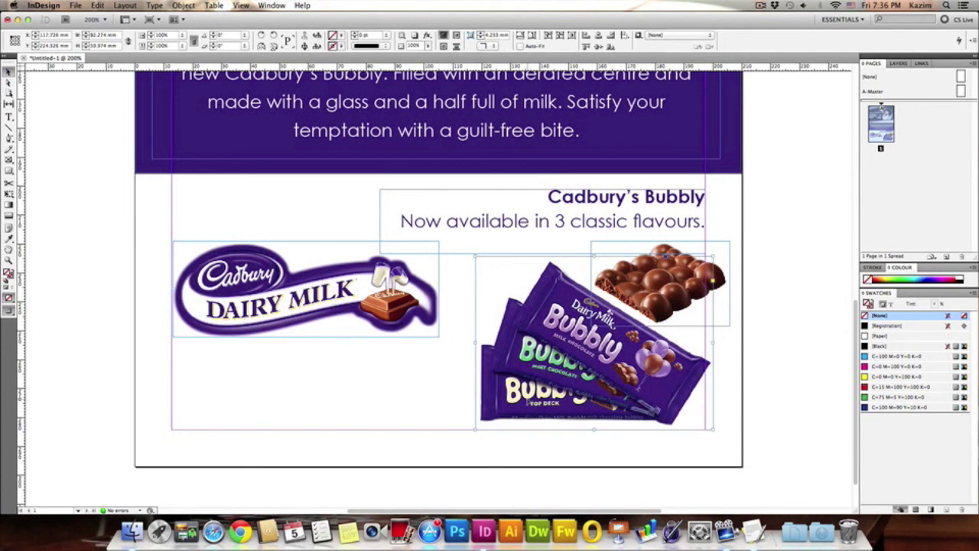
drag(530, 401, 497, 408)
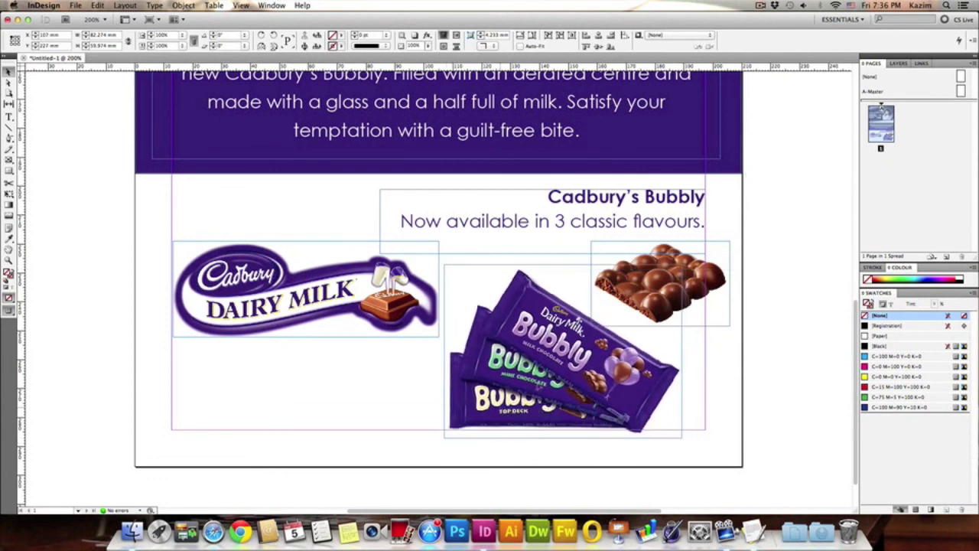
click(722, 283)
drag(722, 283, 701, 284)
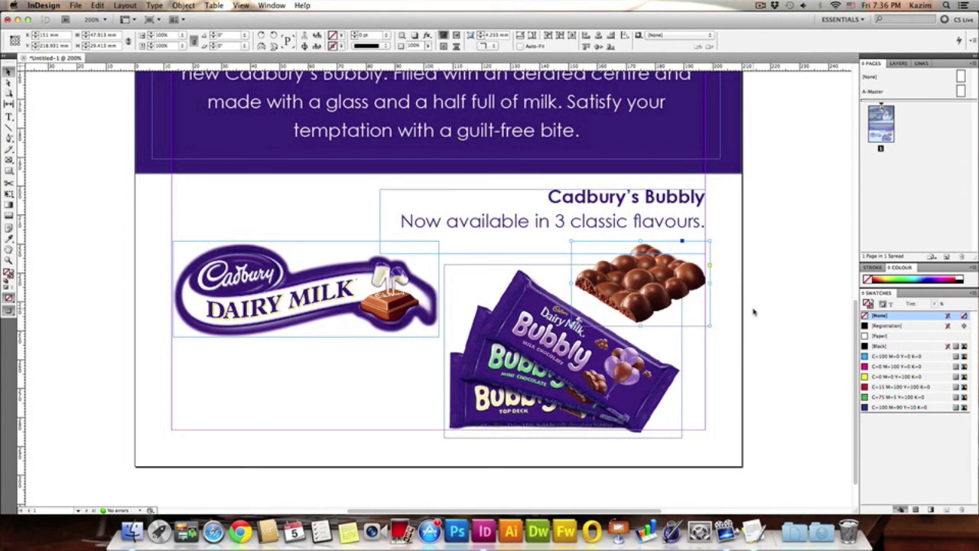
Preview the flyer without guides and frame edges, and check the whole page layout at 100% zoom
scroll(760, 325, up, 2)
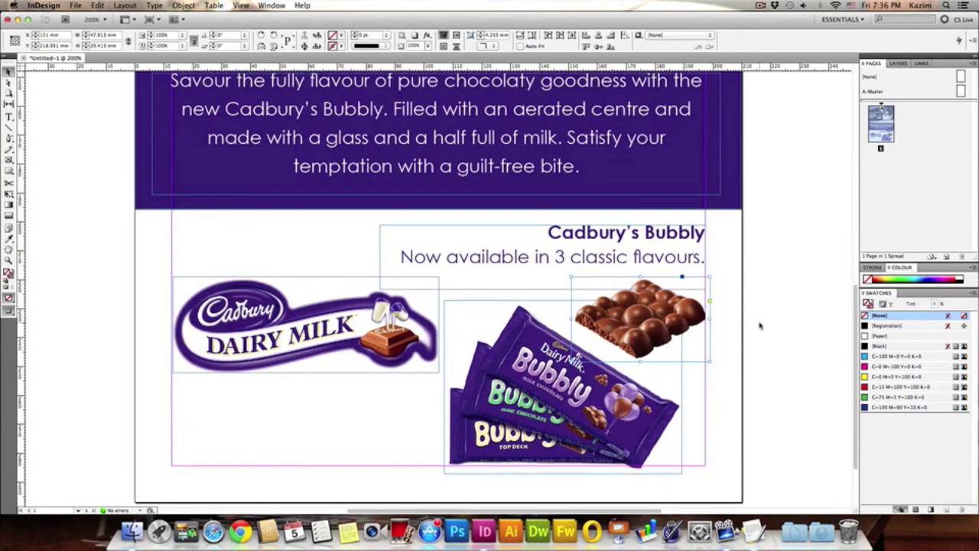
click(81, 143)
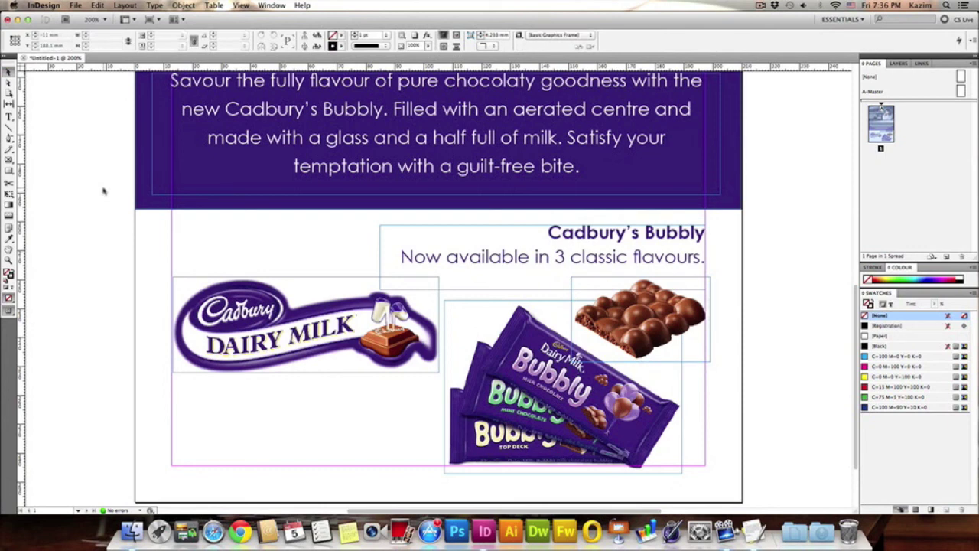
key(w)
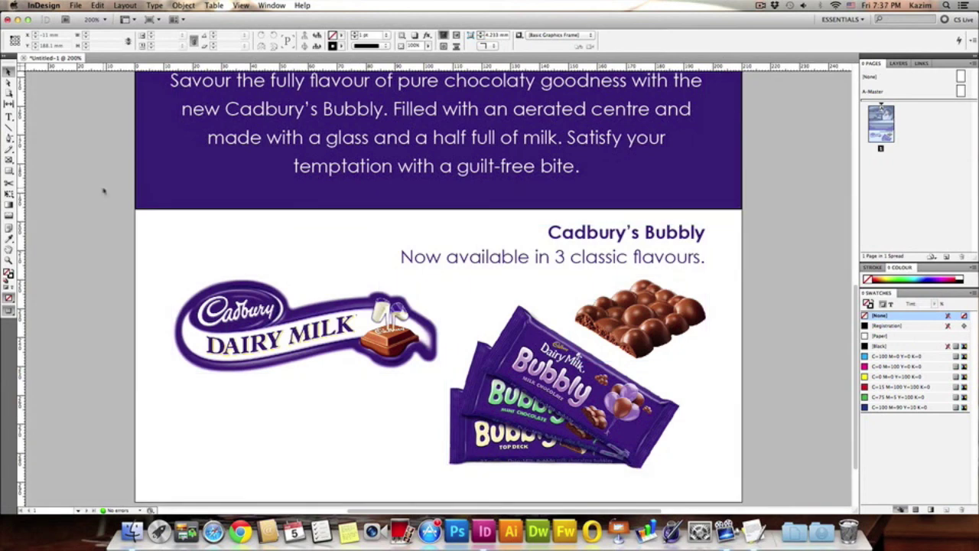
key(super+minus)
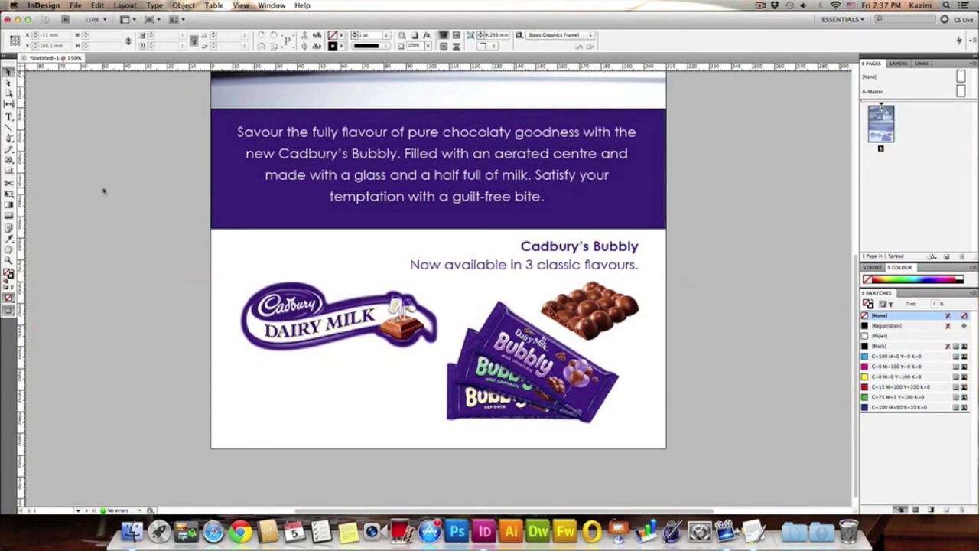
key(super+minus)
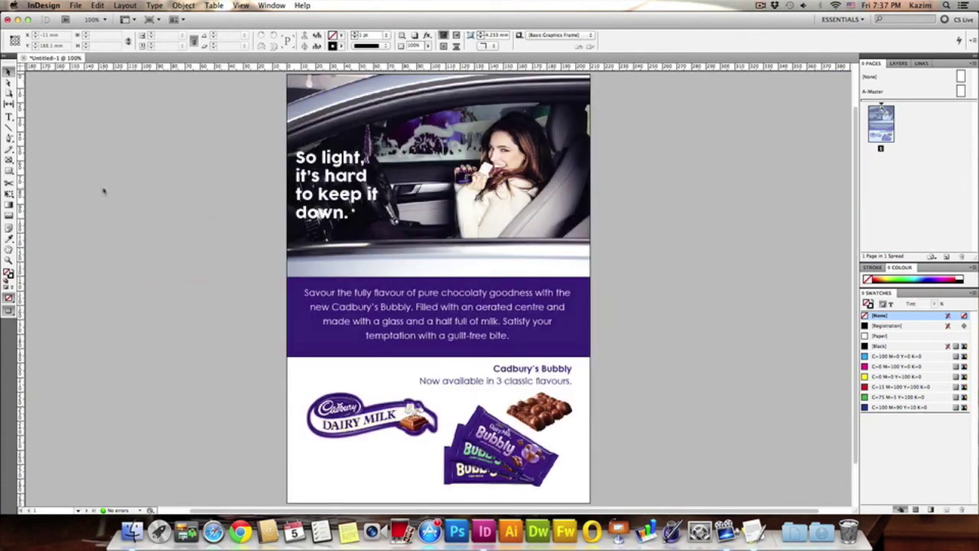